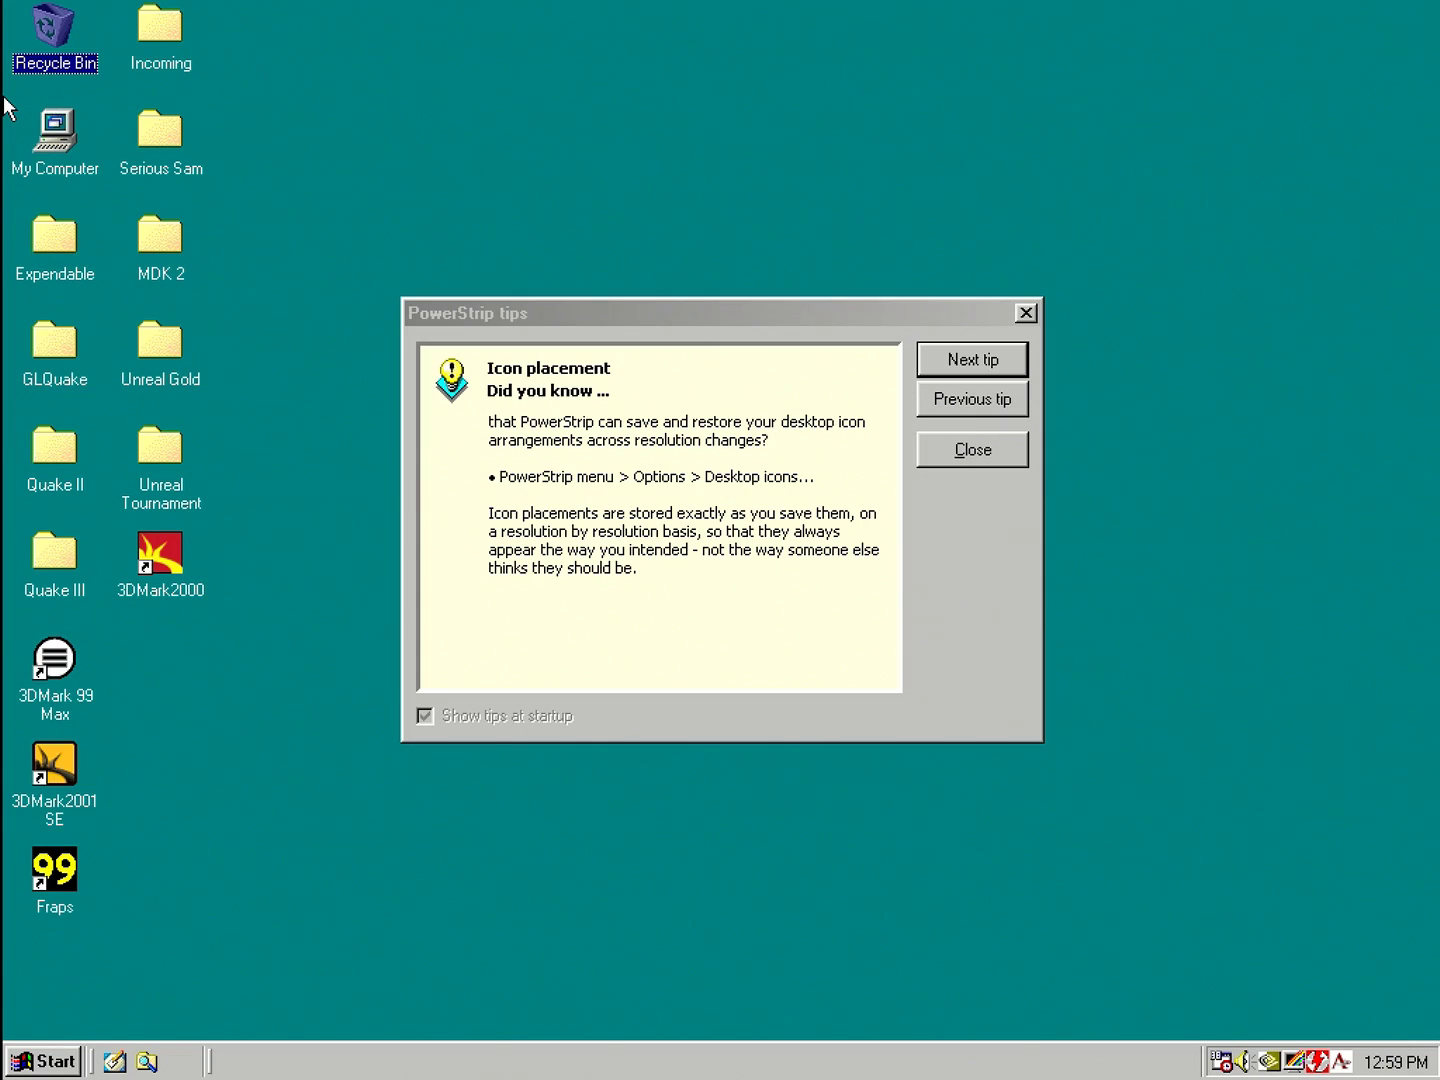
Step: Dismiss the PowerStrip tip of the day with Esc
{"action": "key", "text": "Escape"}
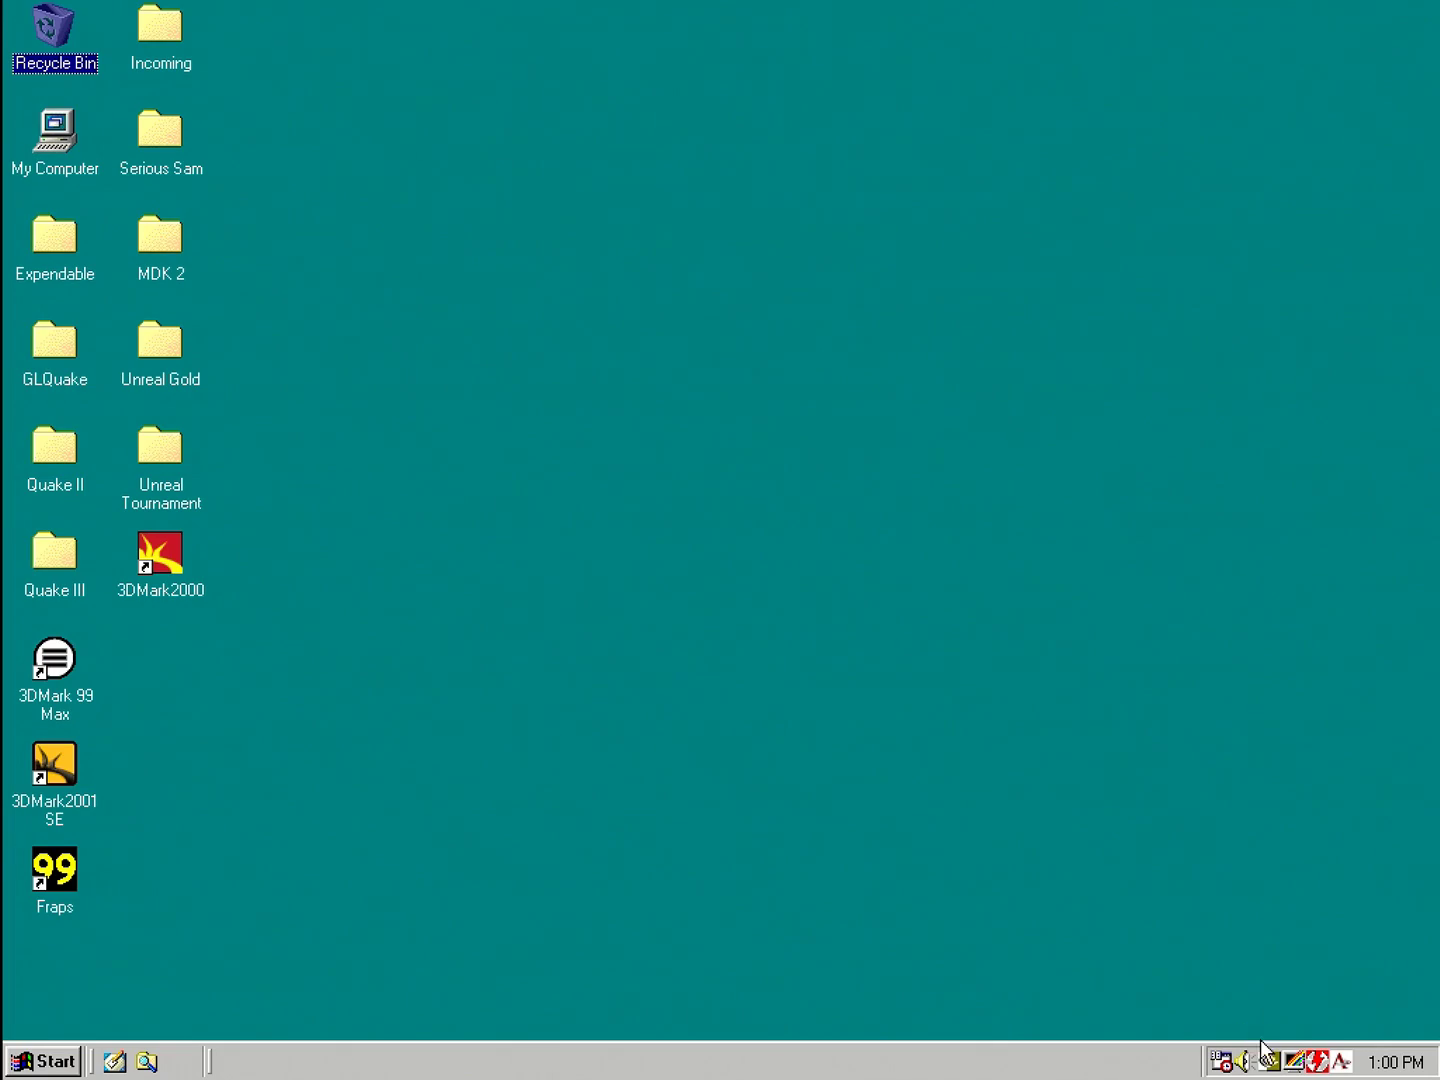
Step: Reopen PowerStrip's tray menu and show the Performance profiles list with 10% OC
{"action": "left_click", "coordinate": [1295, 1067]}
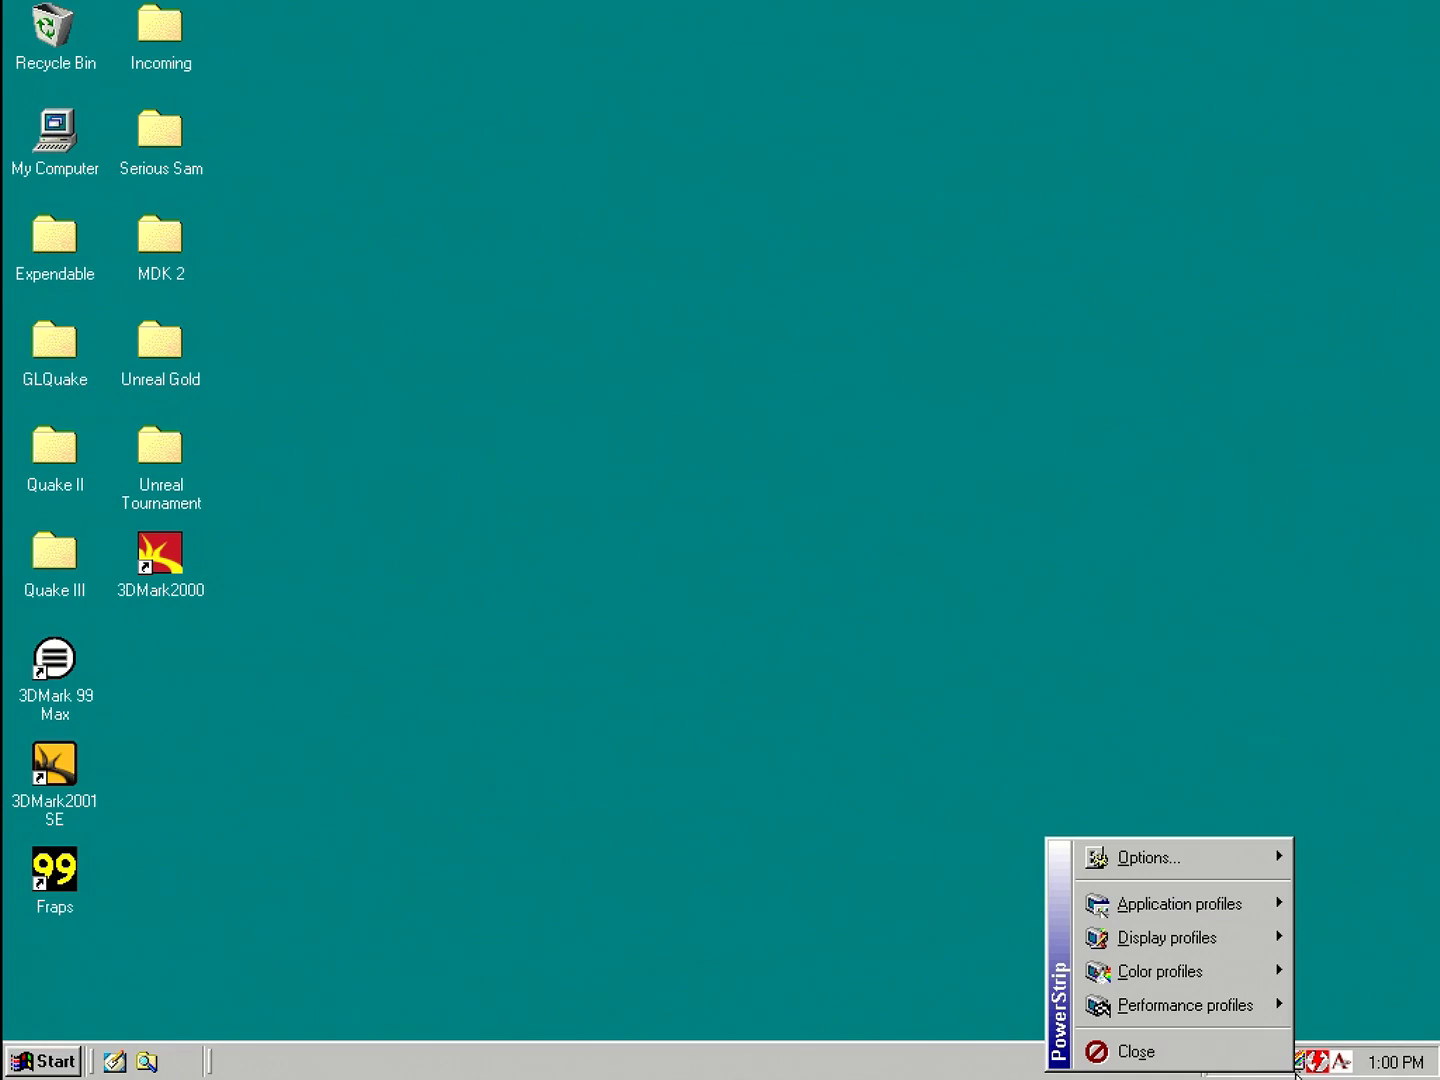
{"action": "left_click", "coordinate": [1039, 638]}
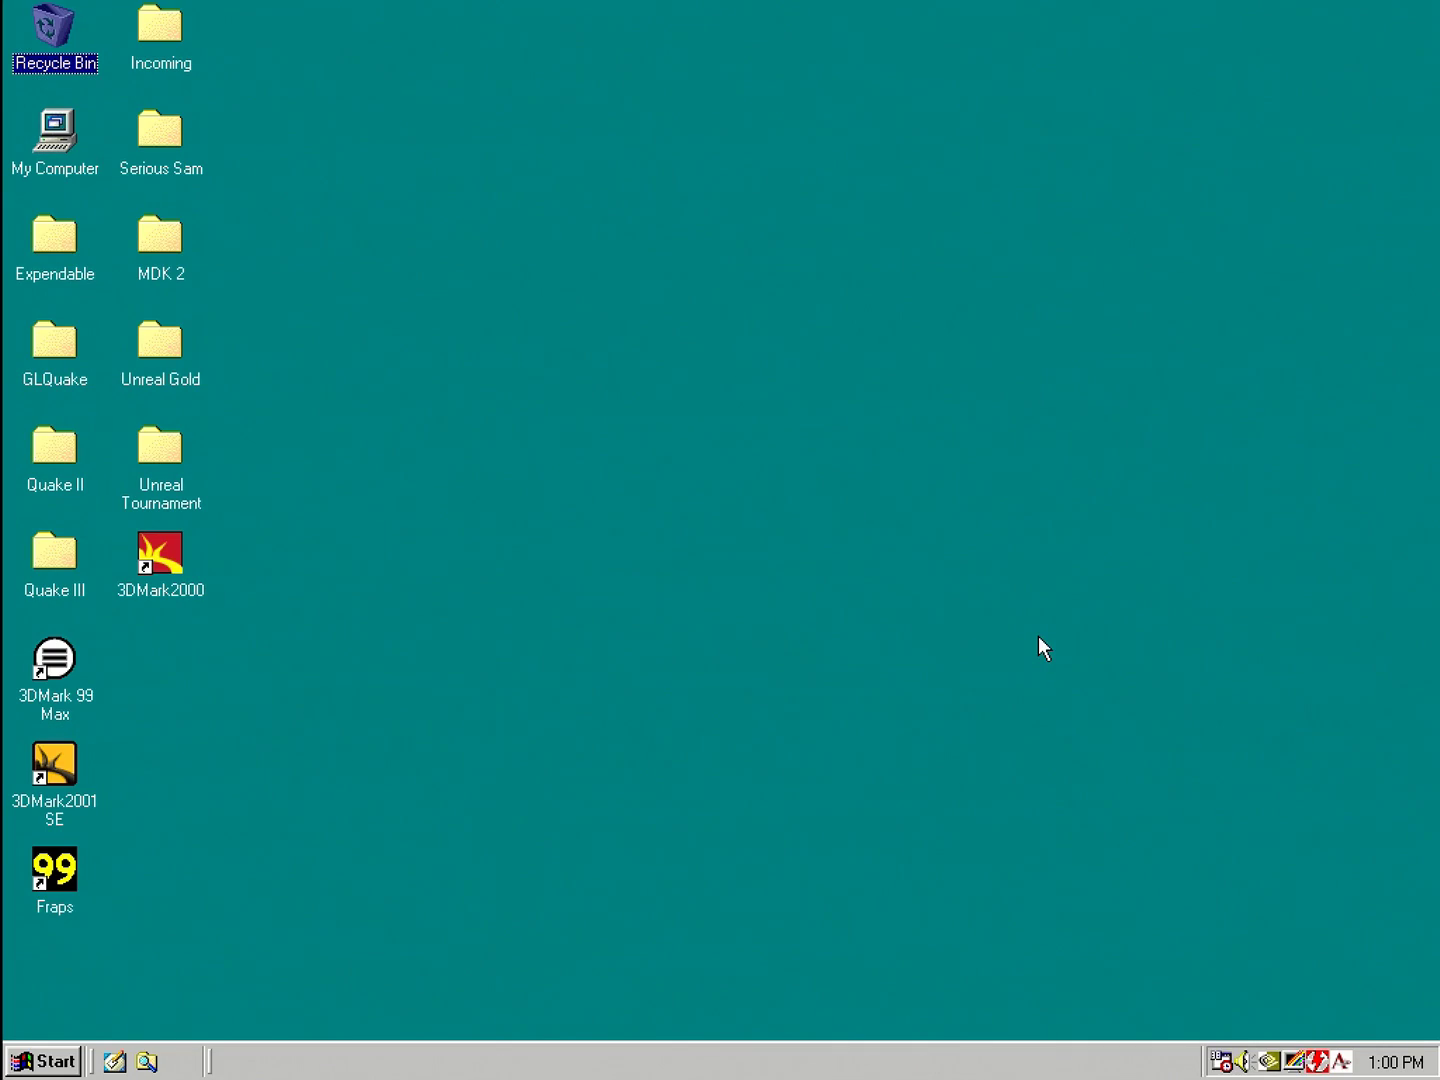
{"action": "left_click", "coordinate": [1298, 1057]}
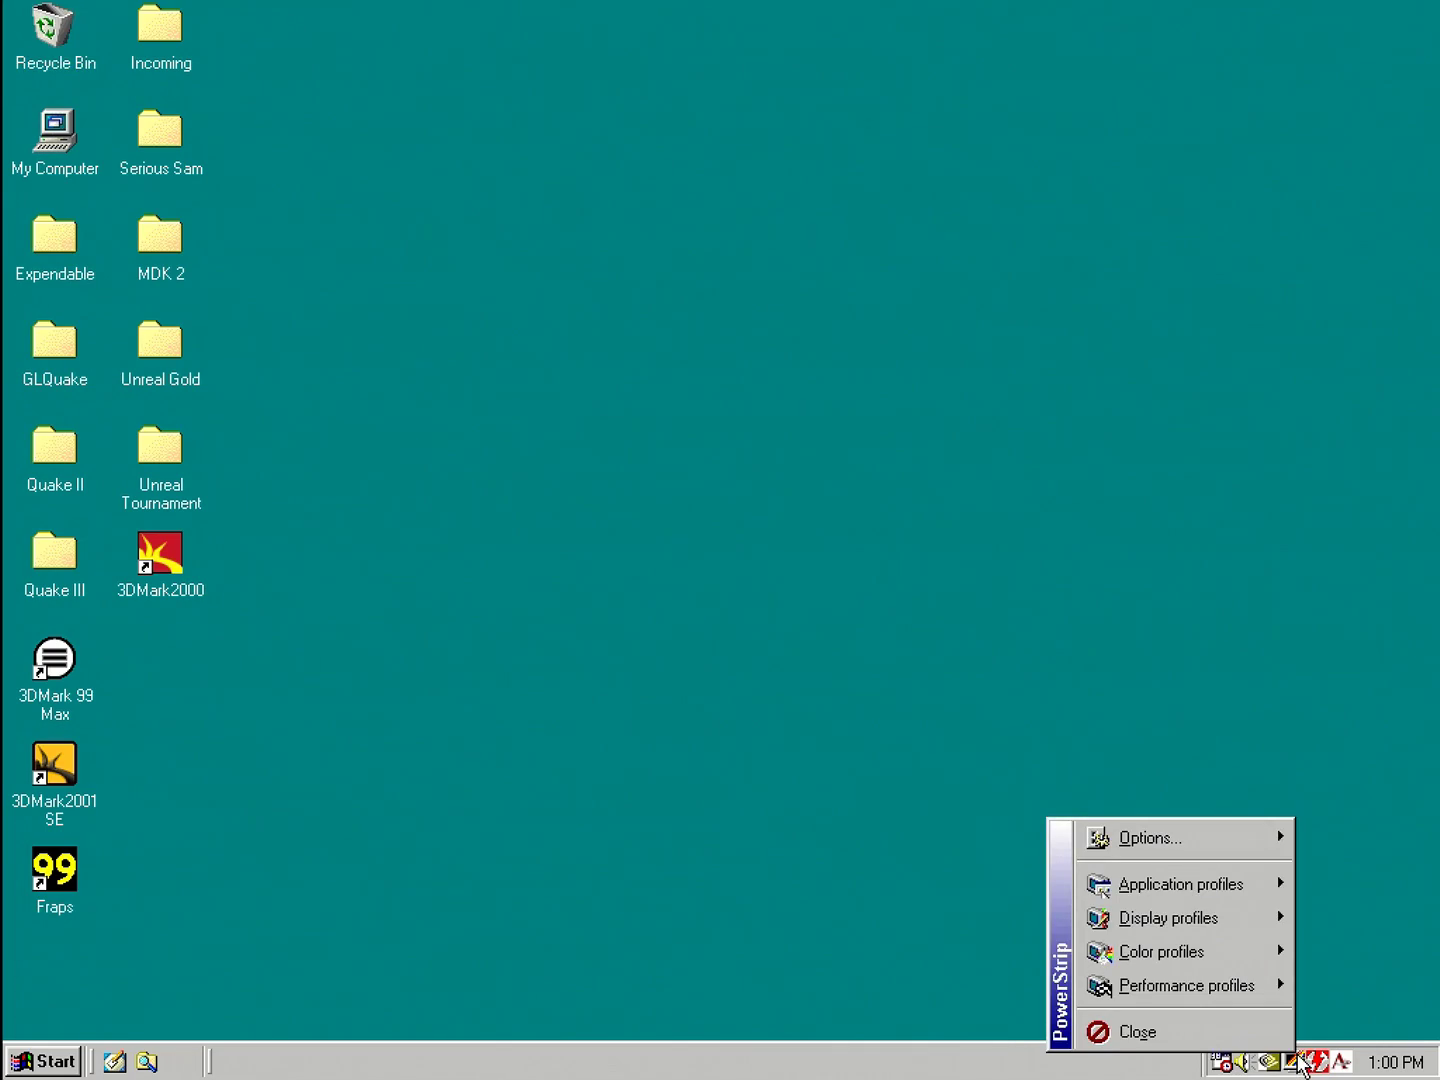
{"action": "mouse_move", "coordinate": [1147, 1003]}
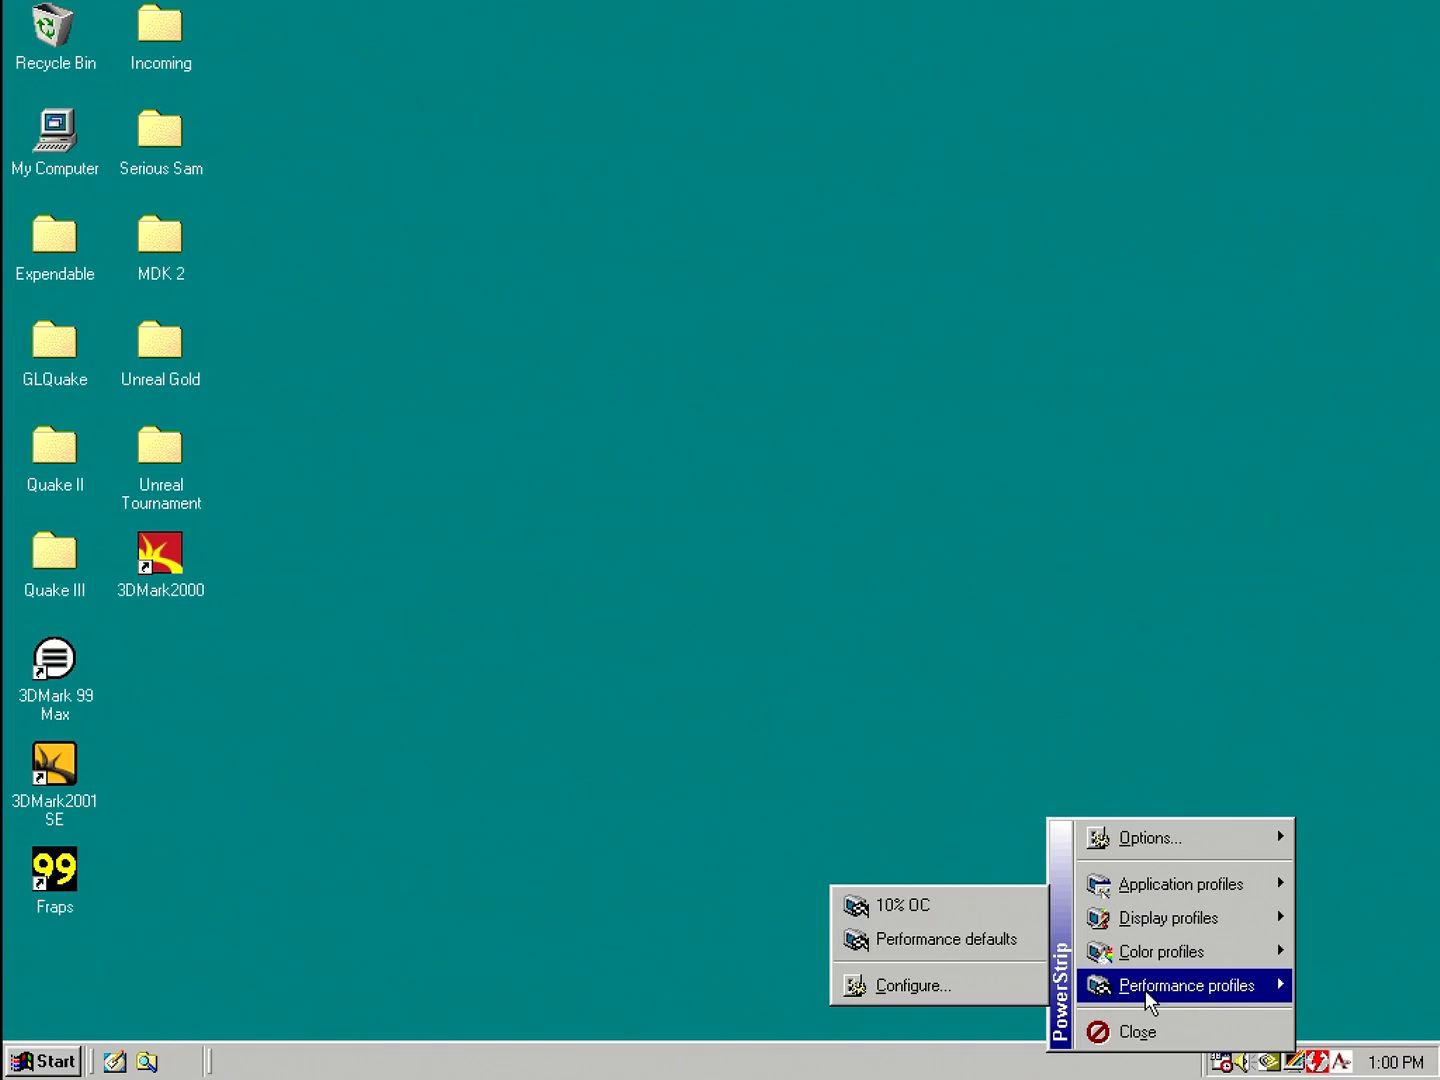
{"action": "mouse_move", "coordinate": [1155, 927]}
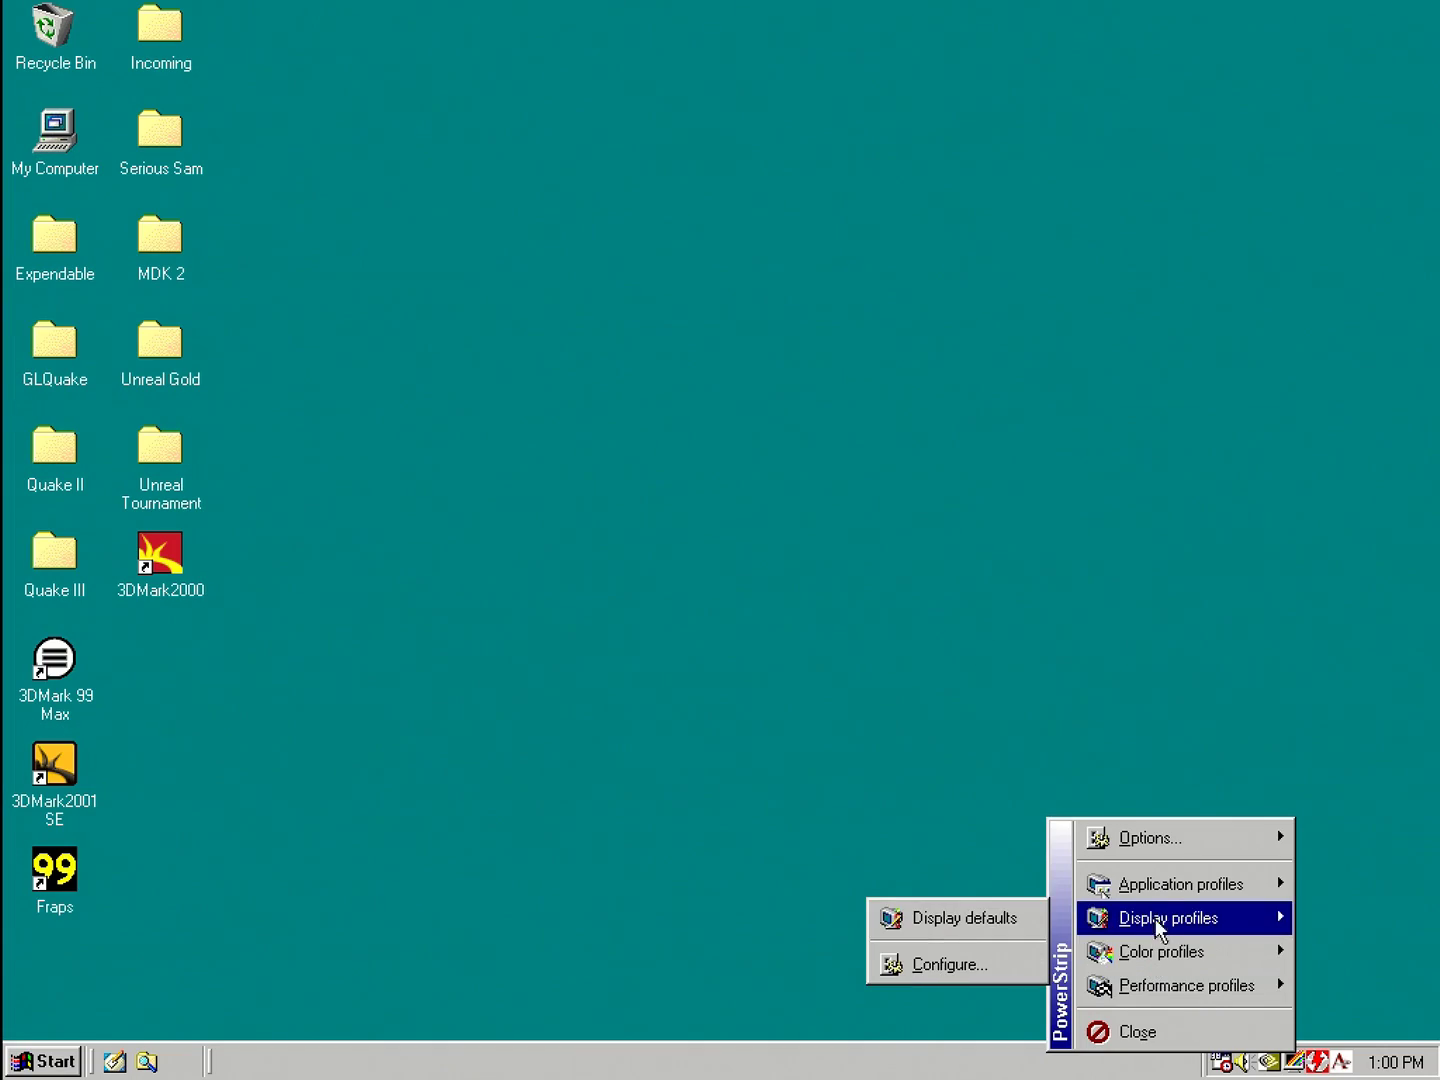
{"action": "mouse_move", "coordinate": [1161, 891]}
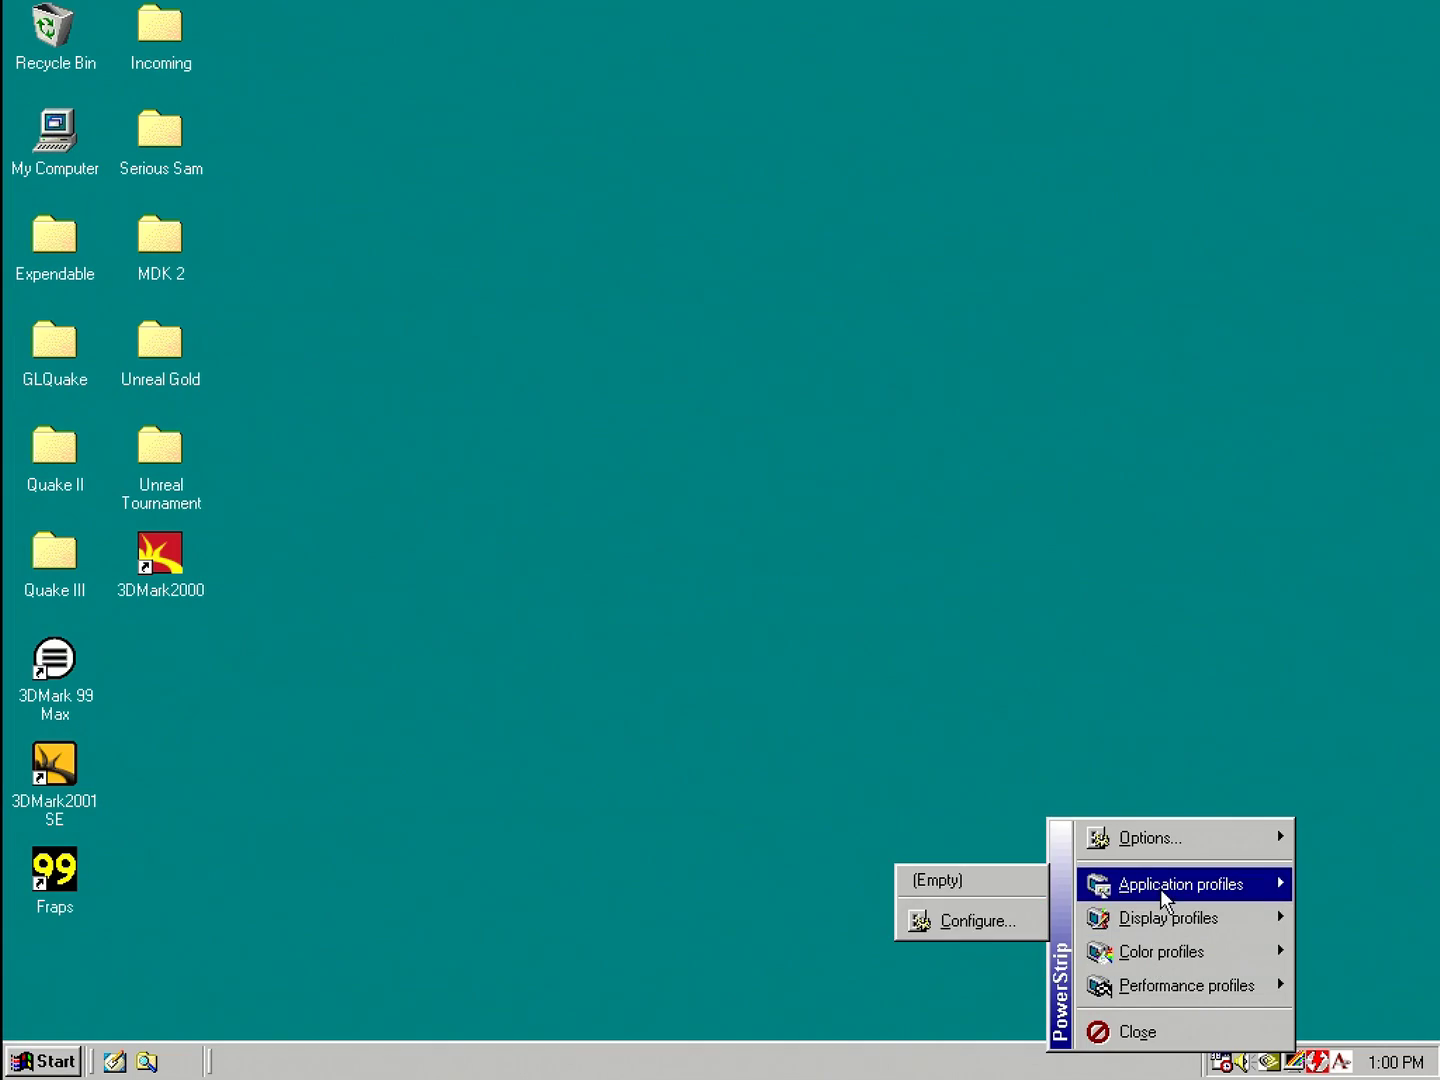
{"action": "mouse_move", "coordinate": [1154, 844]}
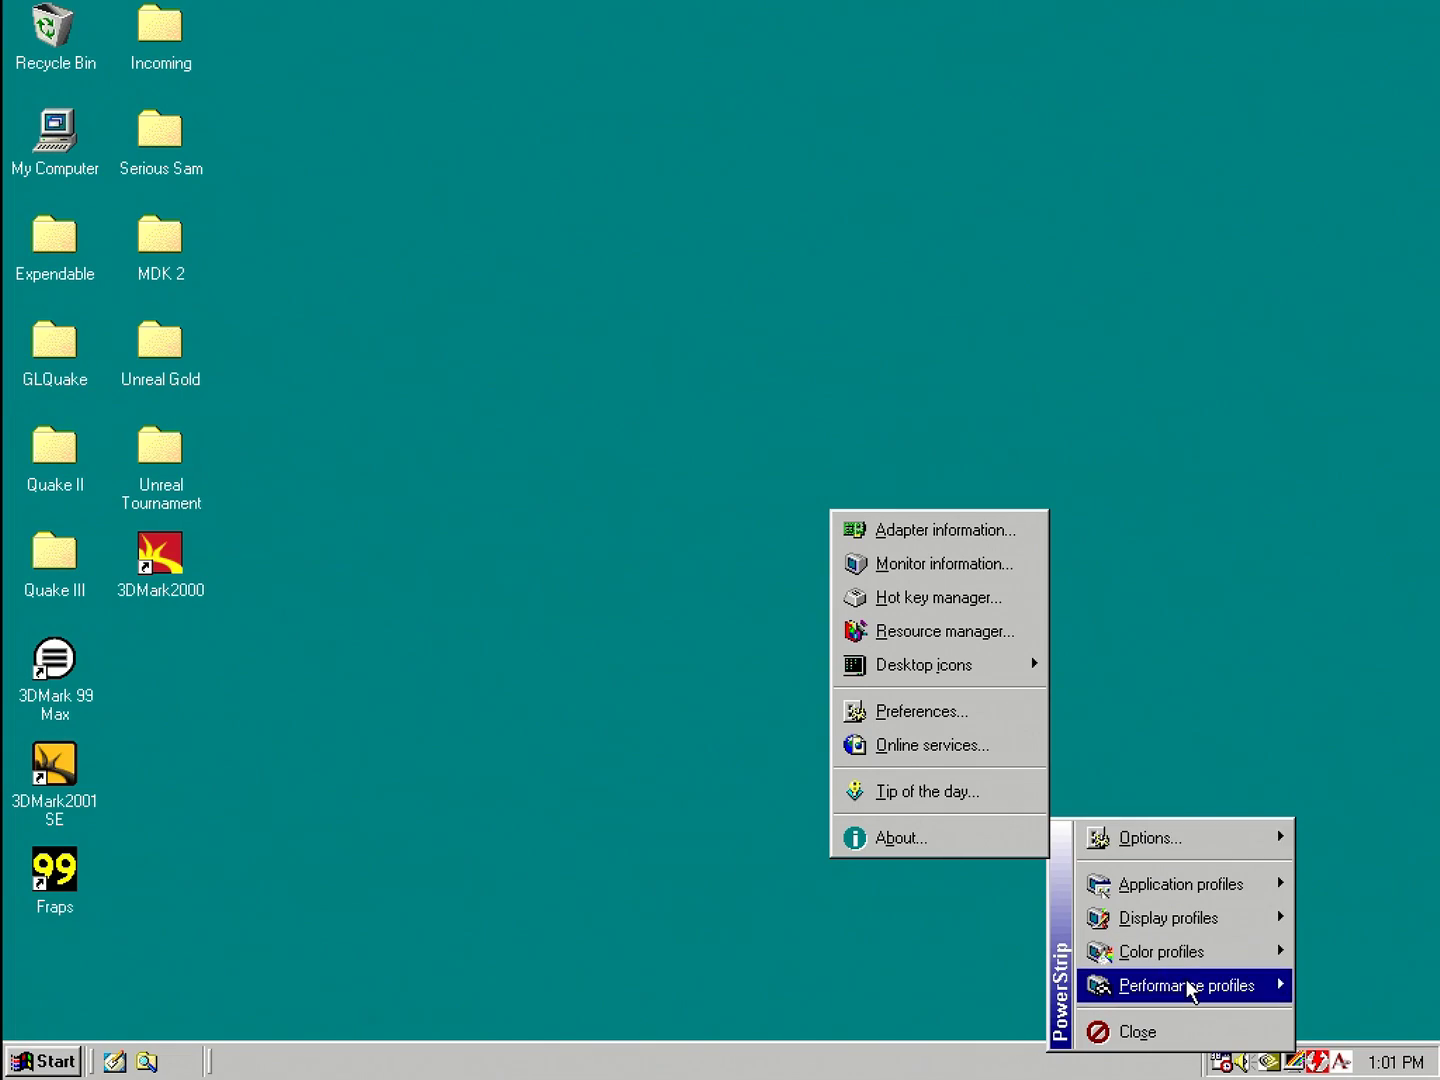
{"action": "mouse_move", "coordinate": [1187, 984]}
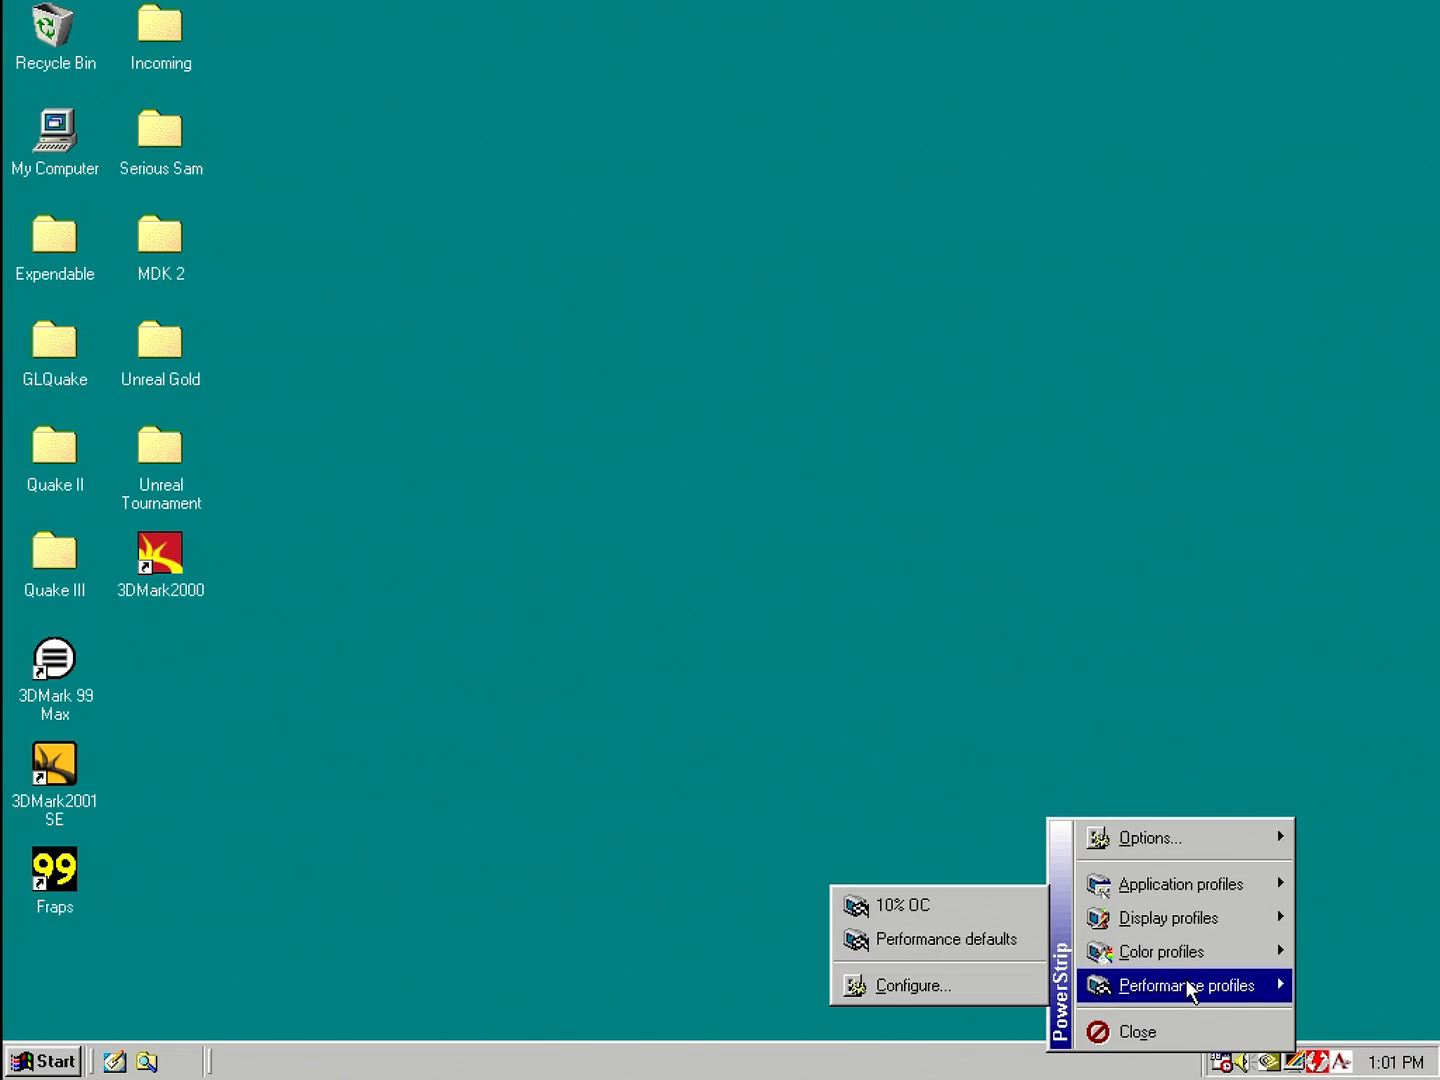
Step: Open GeForce2 GTS profile settings, toggle floating point precision, and view Engine clock help
{"action": "left_click", "coordinate": [894, 989]}
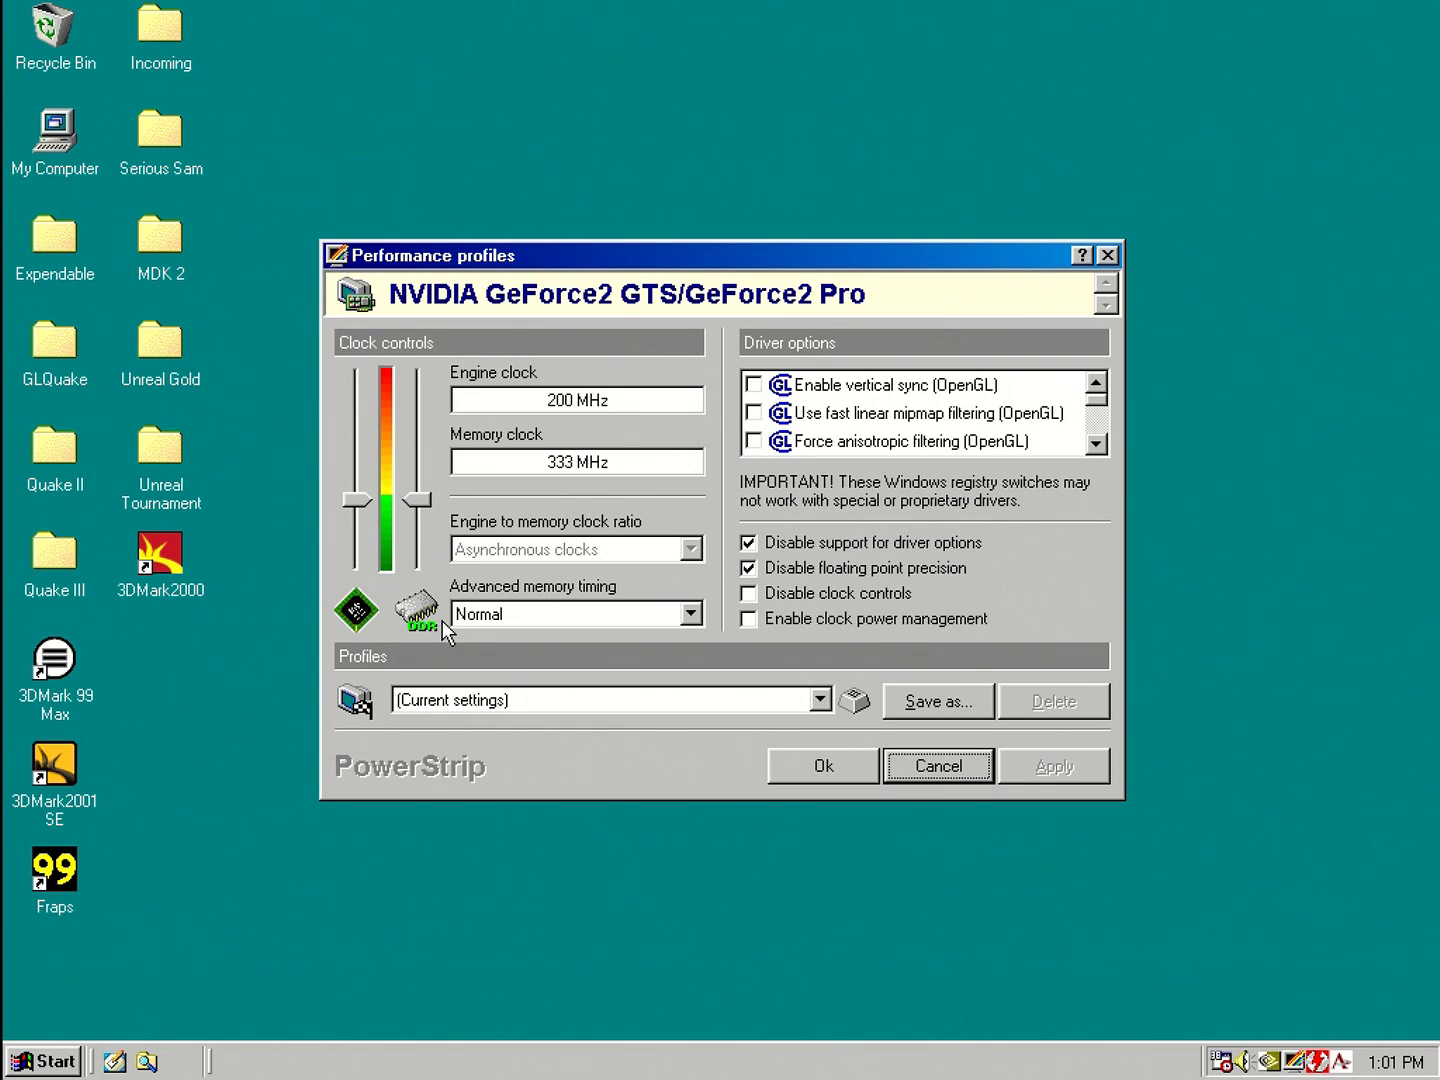
{"action": "left_click", "coordinate": [748, 568]}
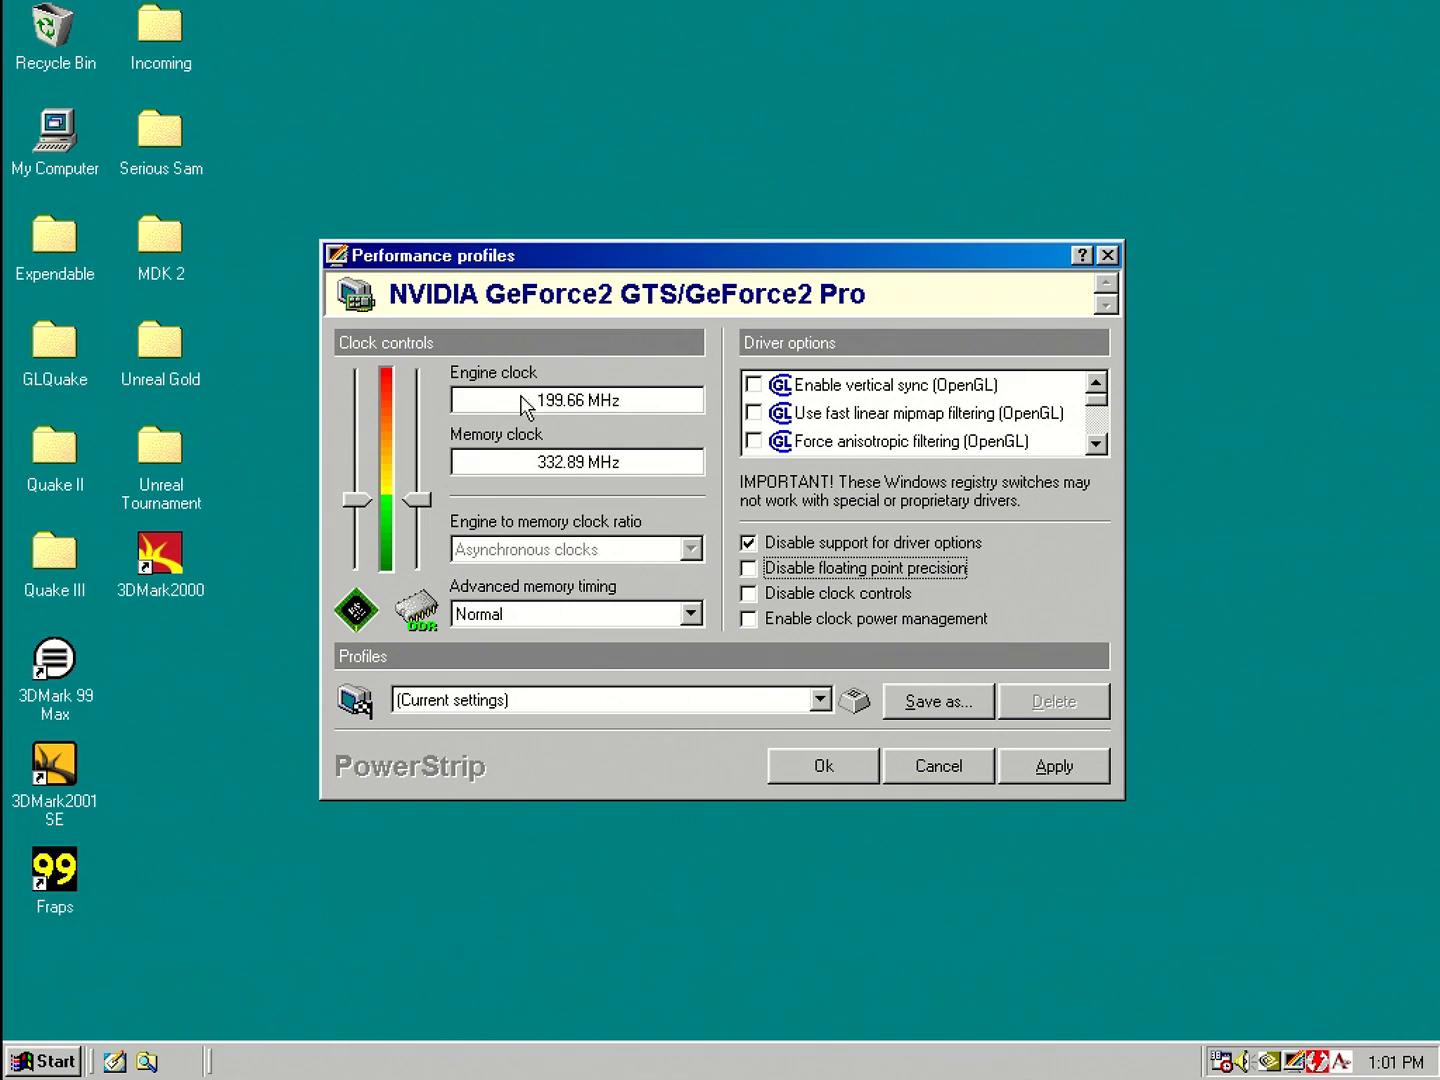
{"action": "left_click", "coordinate": [749, 568]}
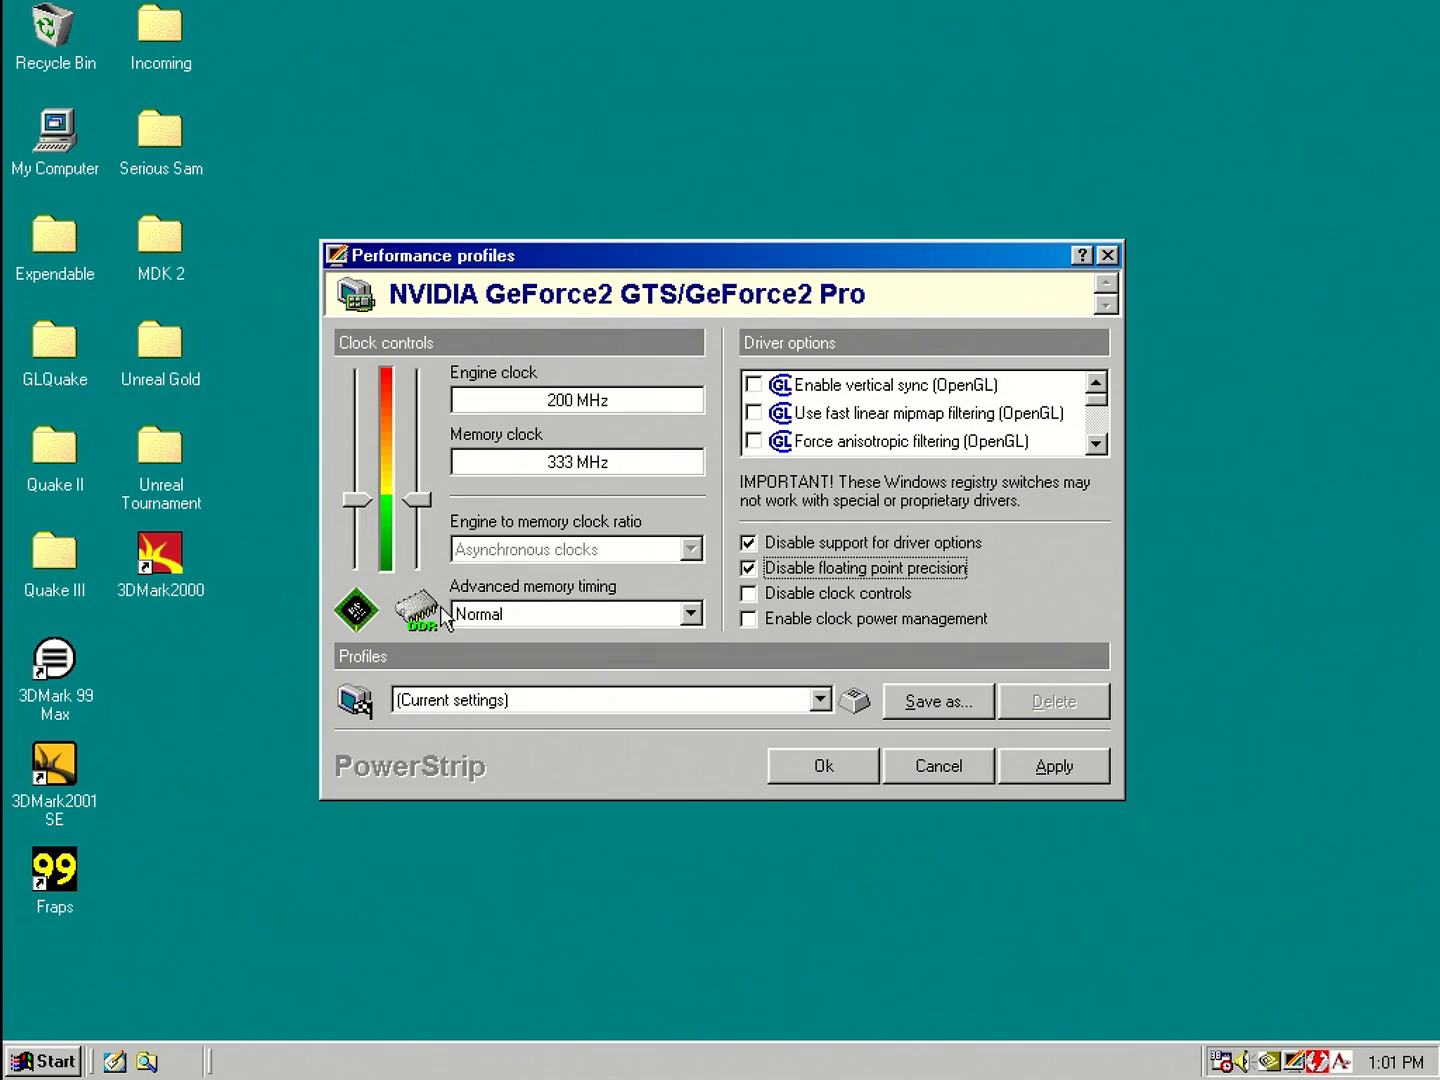
{"action": "right_click", "coordinate": [355, 624]}
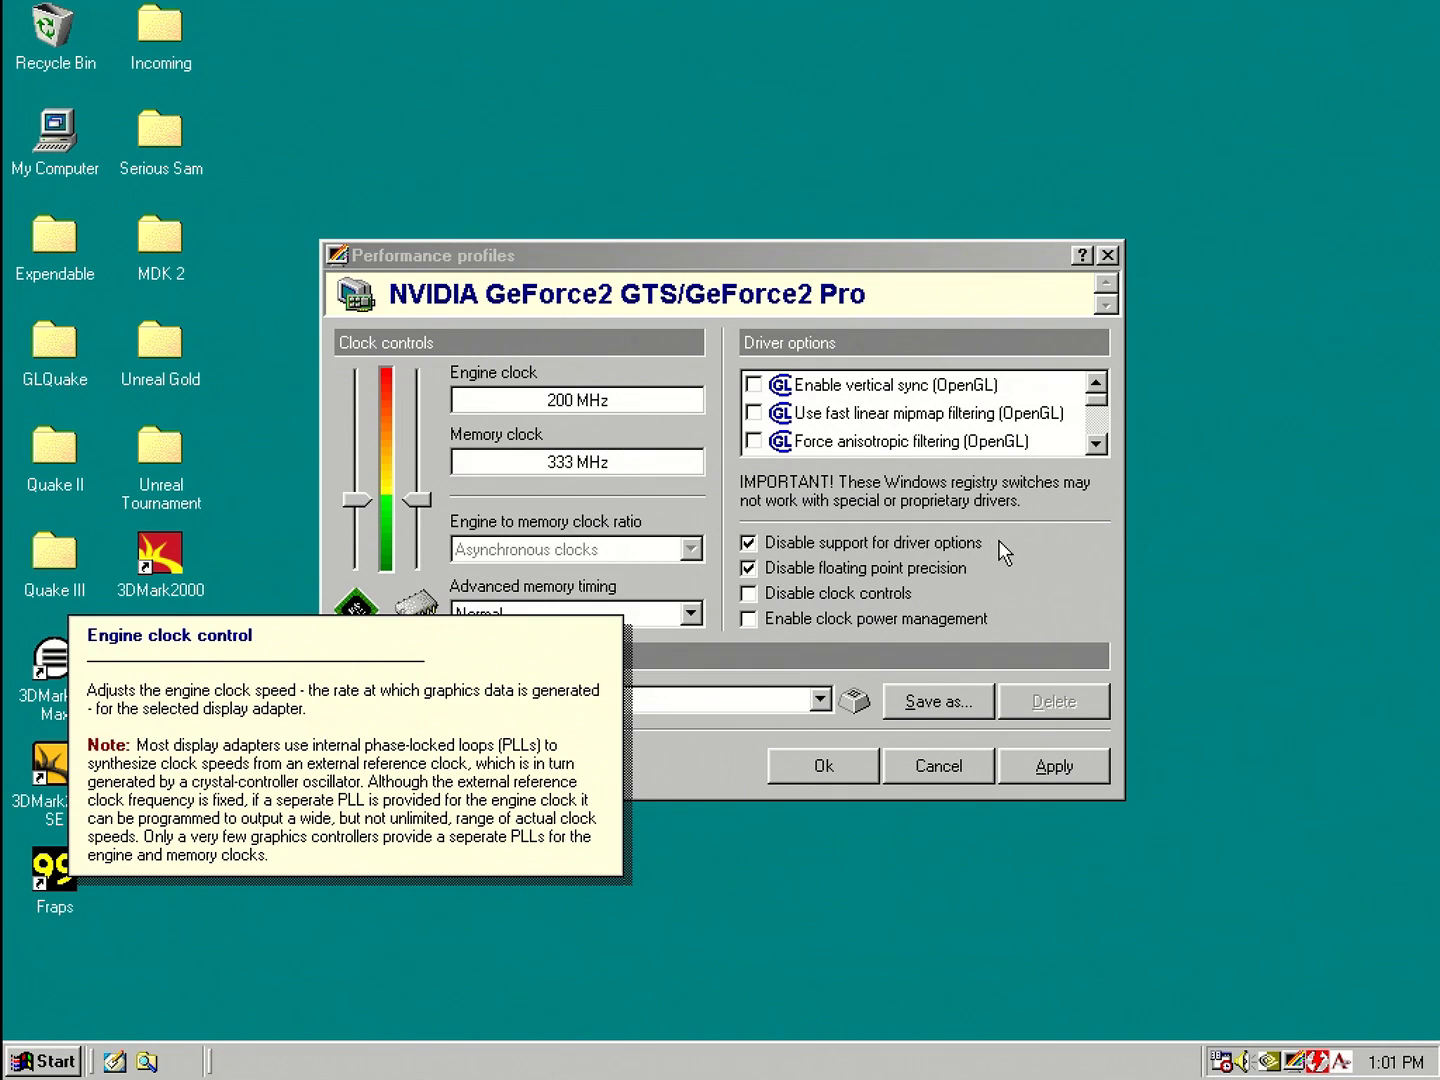
{"action": "left_click", "coordinate": [585, 271]}
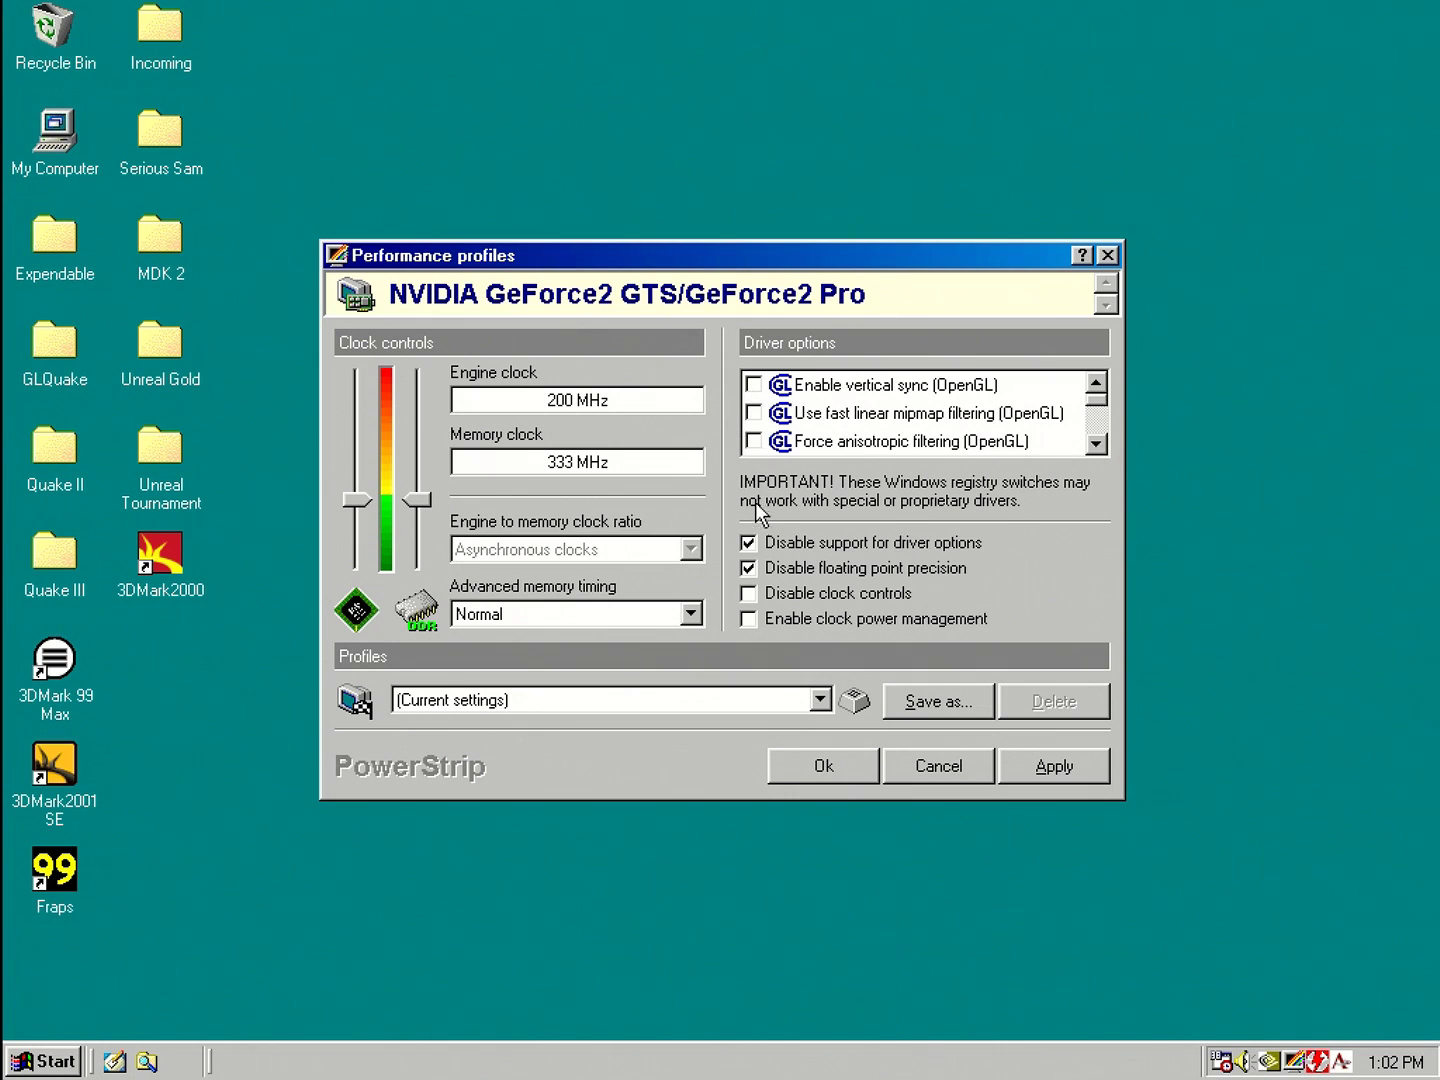
{"action": "left_click", "coordinate": [749, 544]}
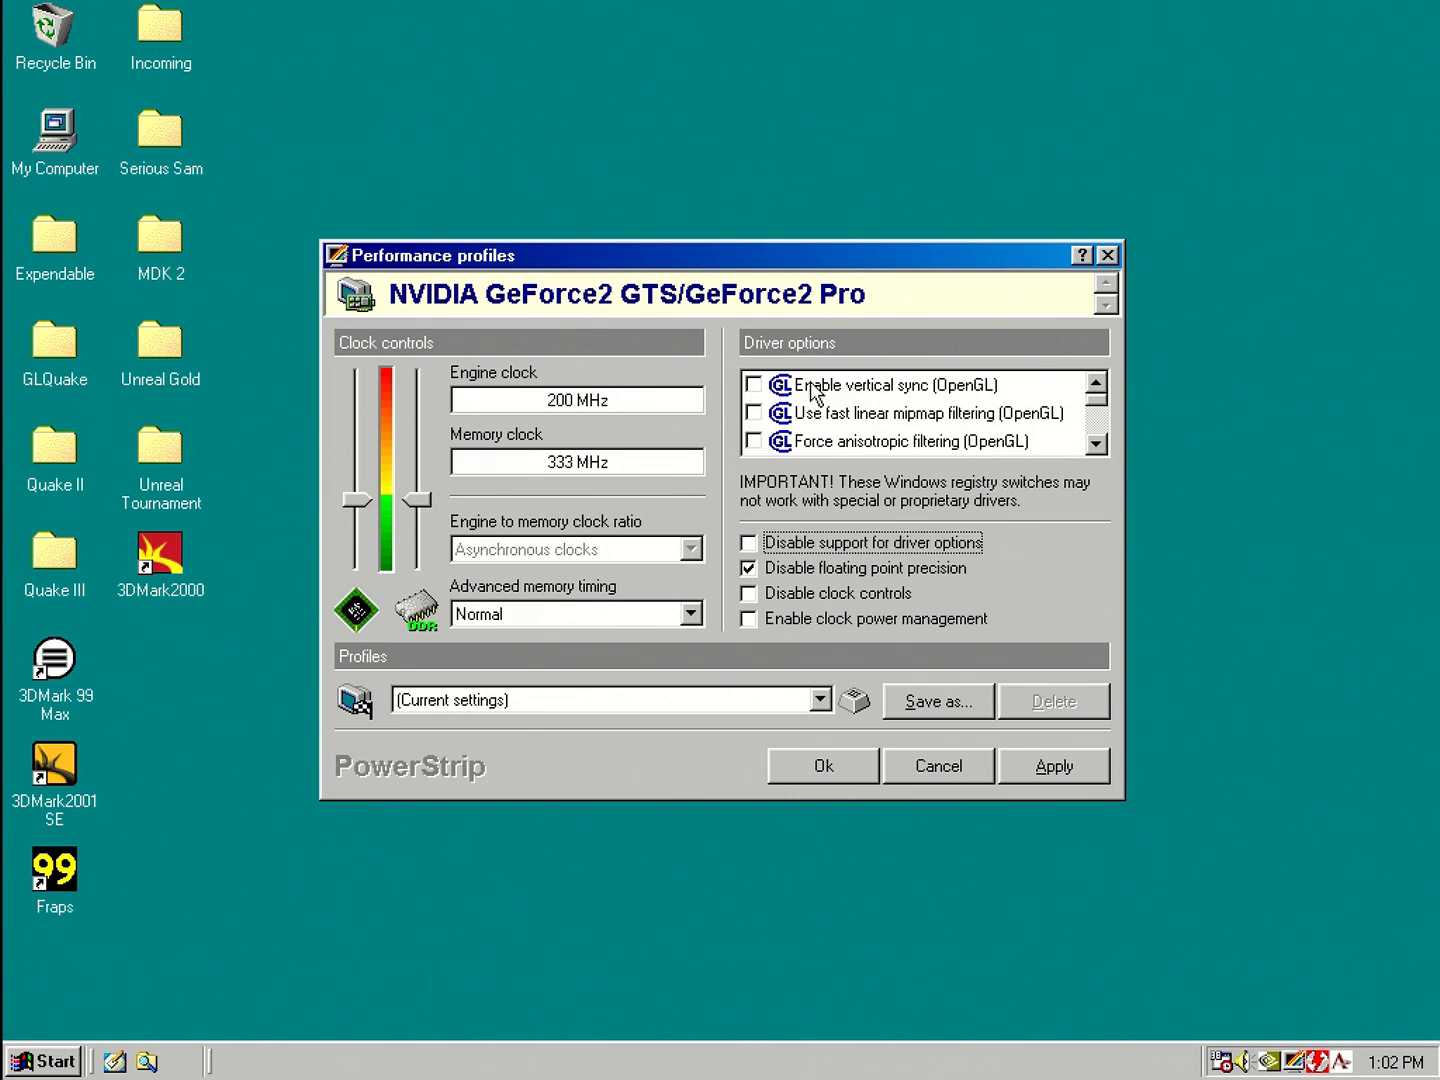
{"action": "left_click", "coordinate": [1097, 446]}
{"action": "left_click", "coordinate": [1097, 446]}
{"action": "left_click", "coordinate": [1097, 445]}
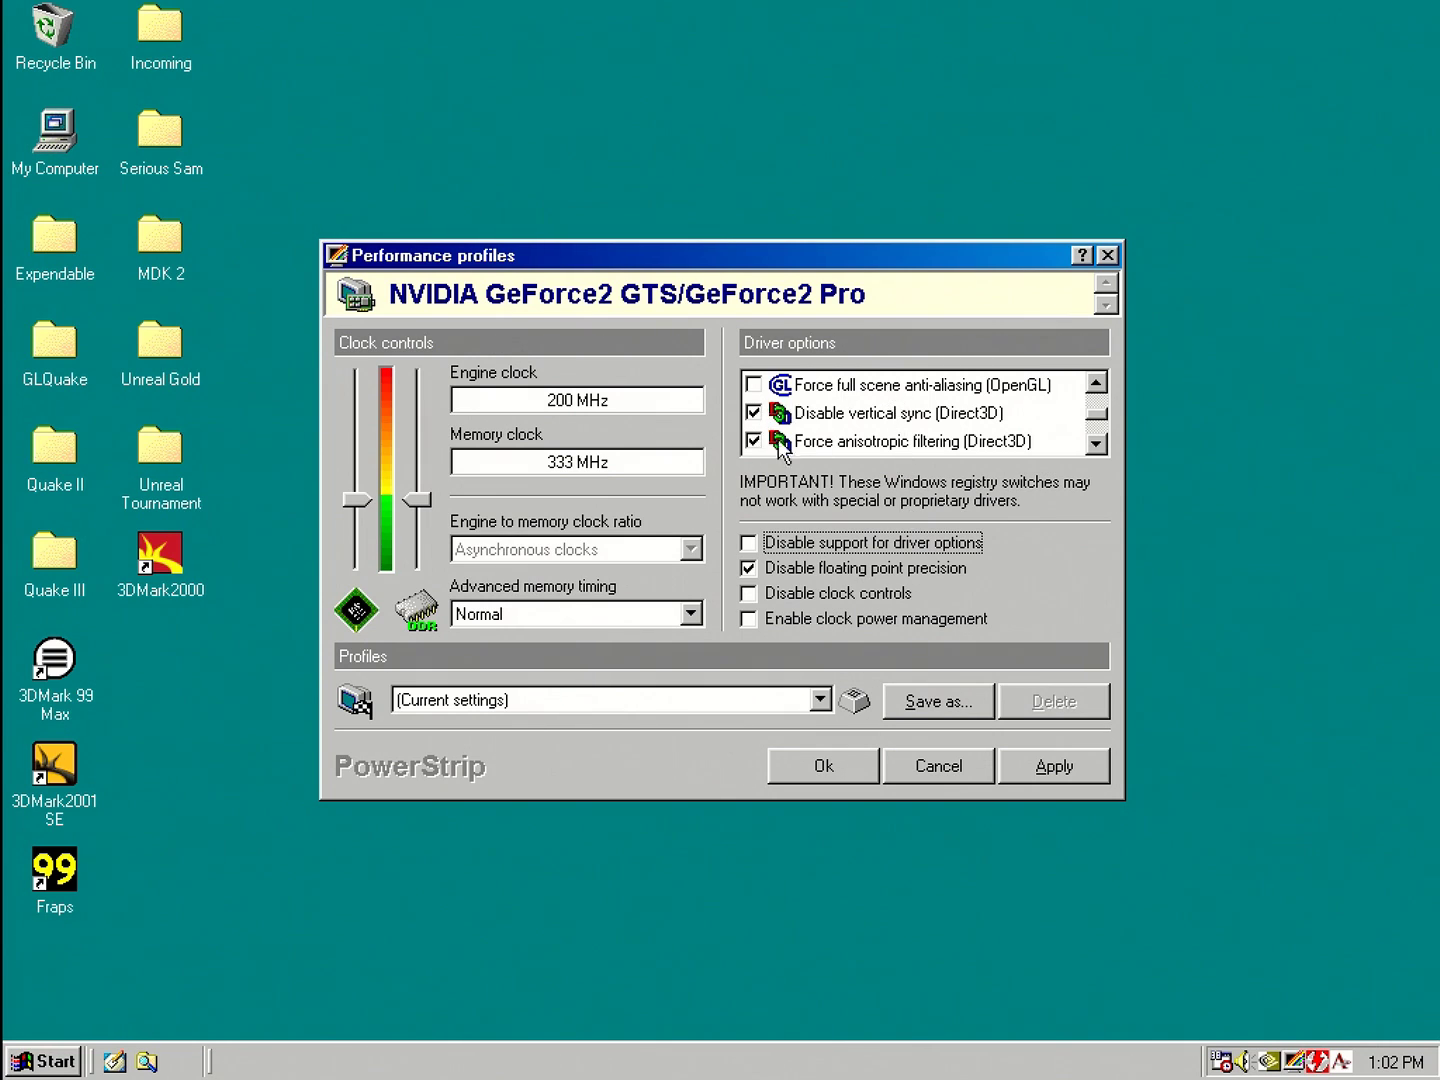
{"action": "left_click", "coordinate": [1096, 444]}
{"action": "left_click", "coordinate": [1095, 444]}
{"action": "left_click", "coordinate": [1096, 445]}
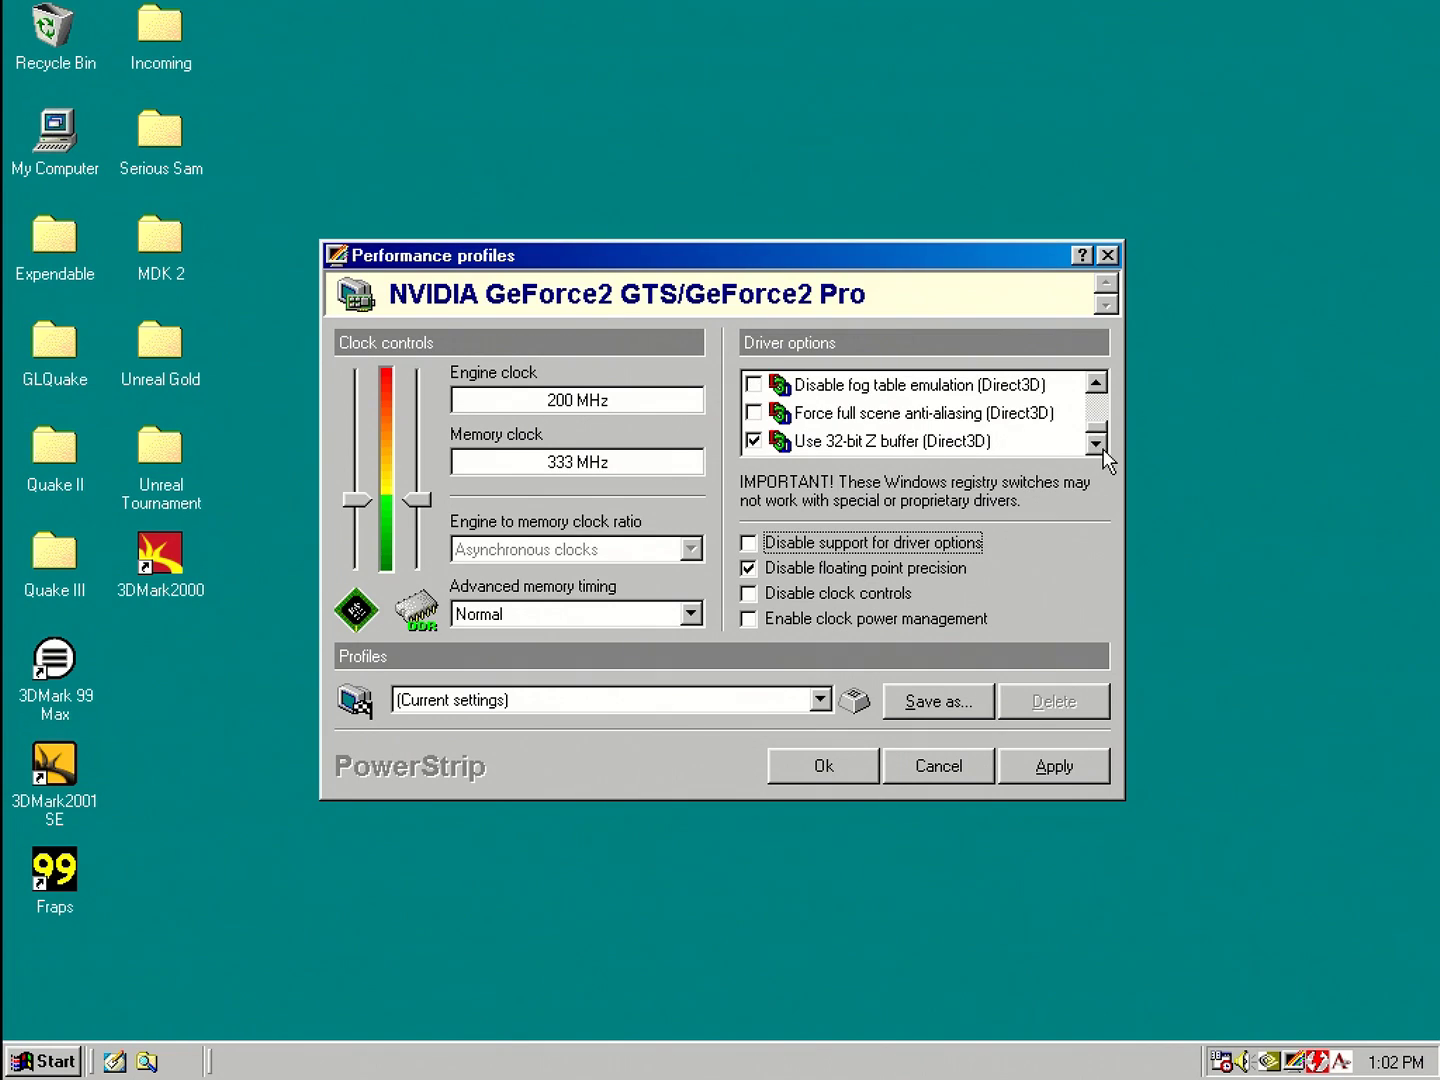
{"action": "left_click", "coordinate": [1095, 395]}
{"action": "left_click", "coordinate": [1096, 395]}
{"action": "left_click", "coordinate": [1096, 395]}
{"action": "left_click", "coordinate": [1094, 393]}
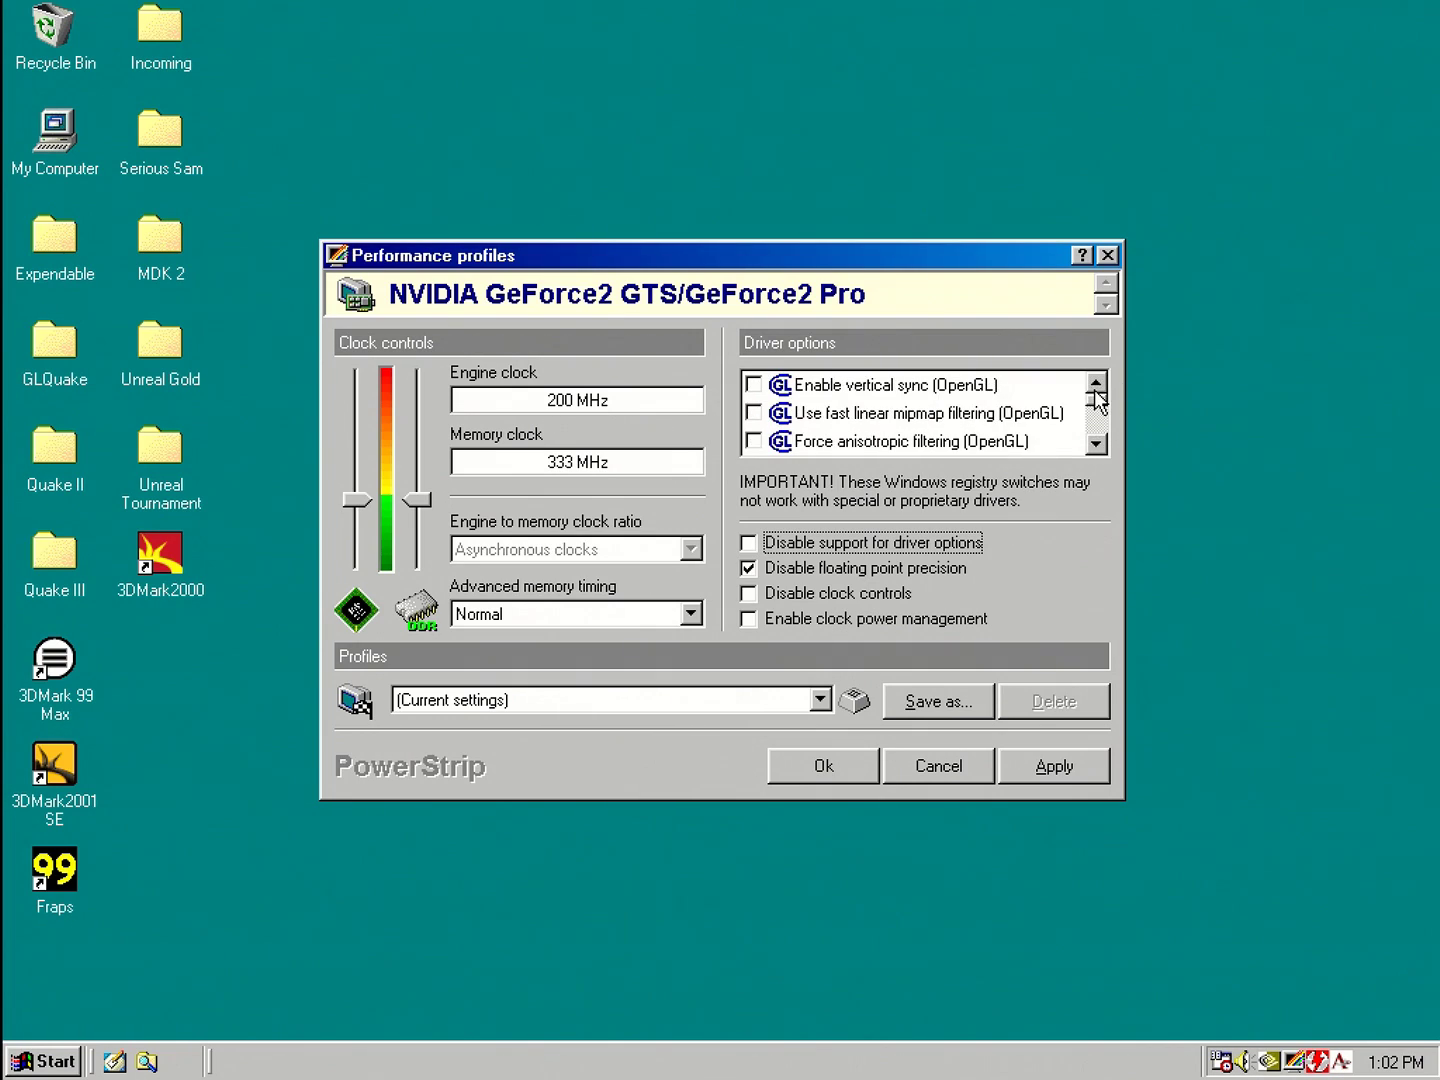
{"action": "left_click", "coordinate": [751, 544]}
Step: Cancel the Performance profiles dialog and switch to the 10% OC performance profile
{"action": "left_click", "coordinate": [945, 765]}
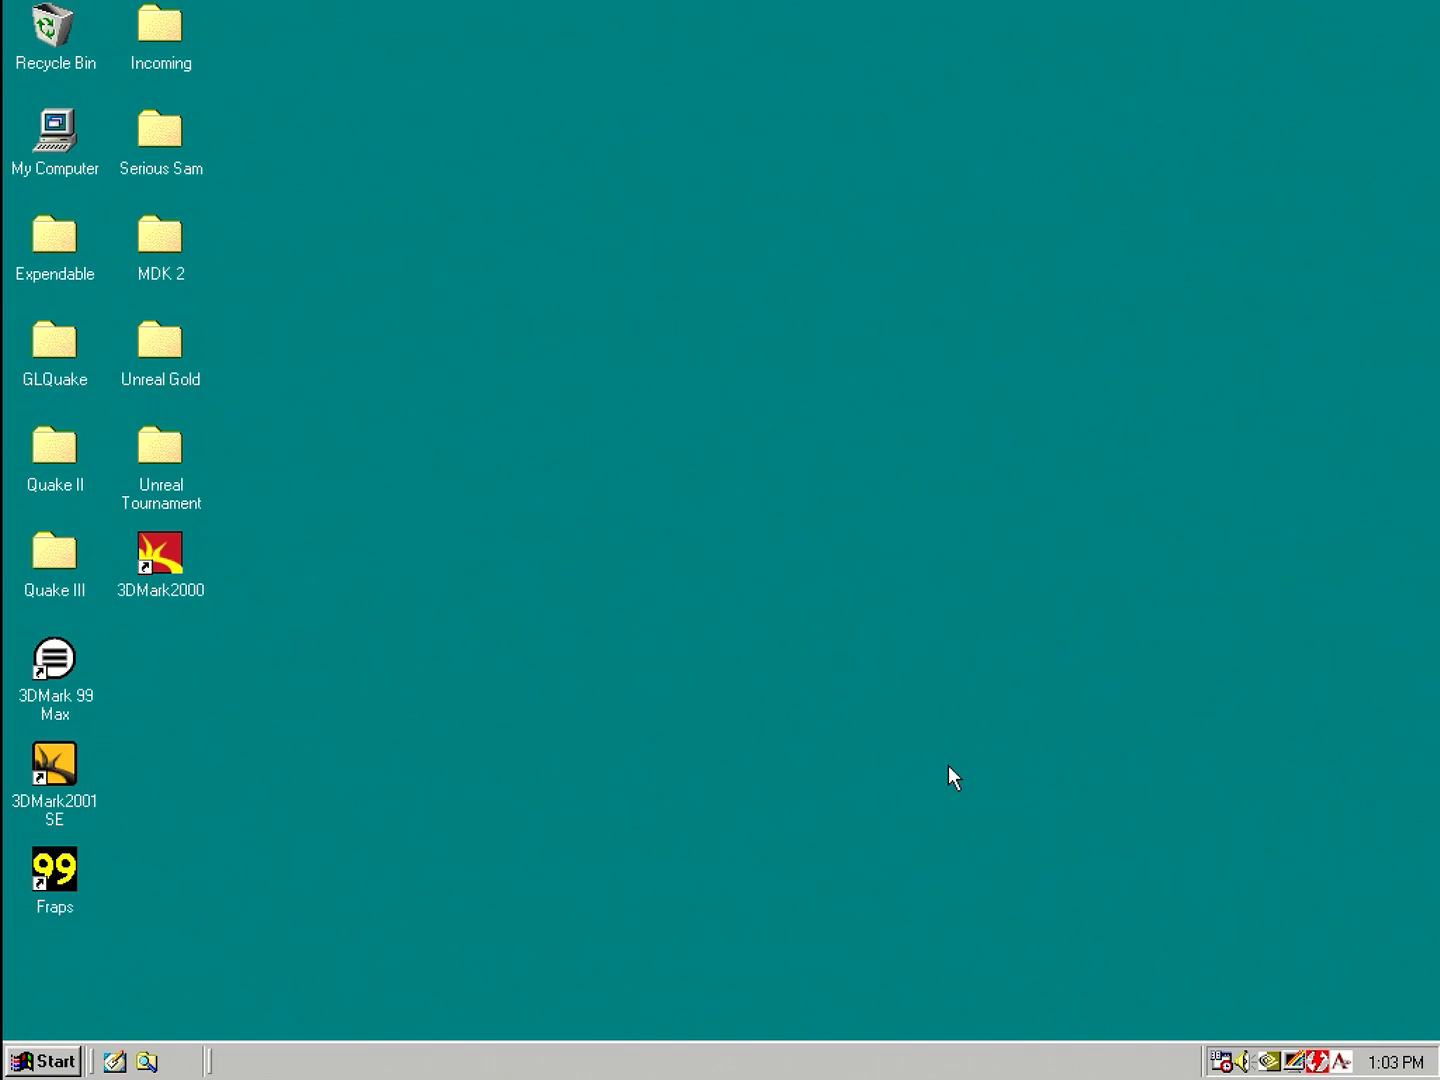
{"action": "left_click", "coordinate": [1291, 1060]}
{"action": "mouse_move", "coordinate": [1235, 1000]}
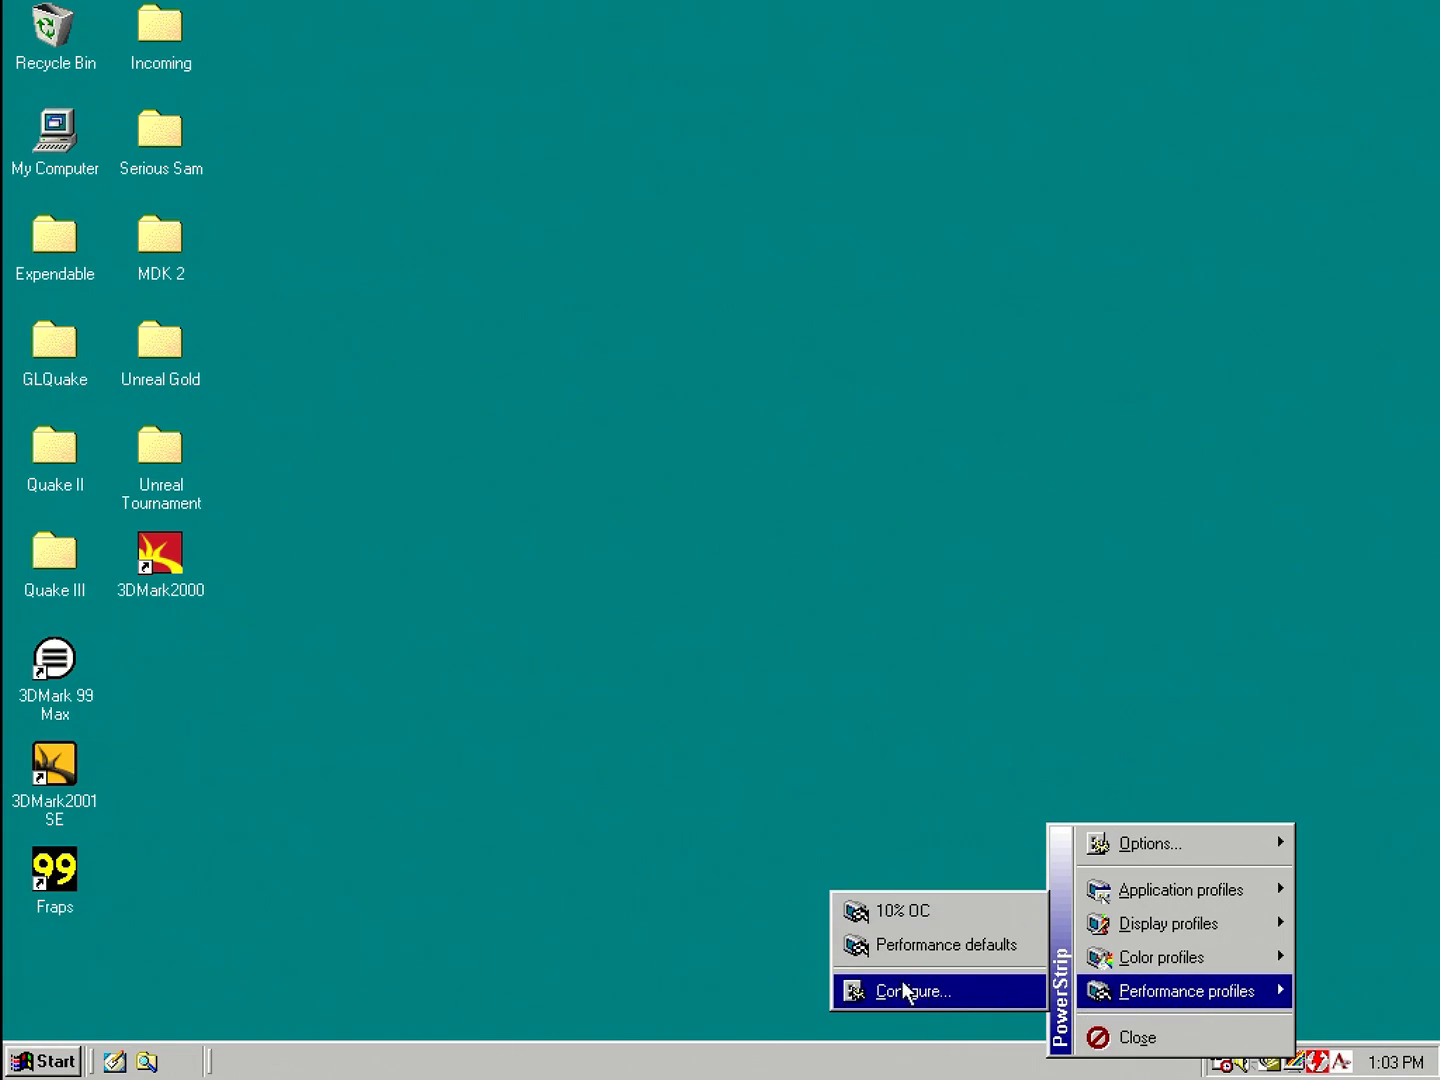
{"action": "left_click", "coordinate": [903, 914]}
Step: Show the Adapter information for the GeForce2 GTS/GeForce2 Pro
{"action": "left_click", "coordinate": [1301, 1067]}
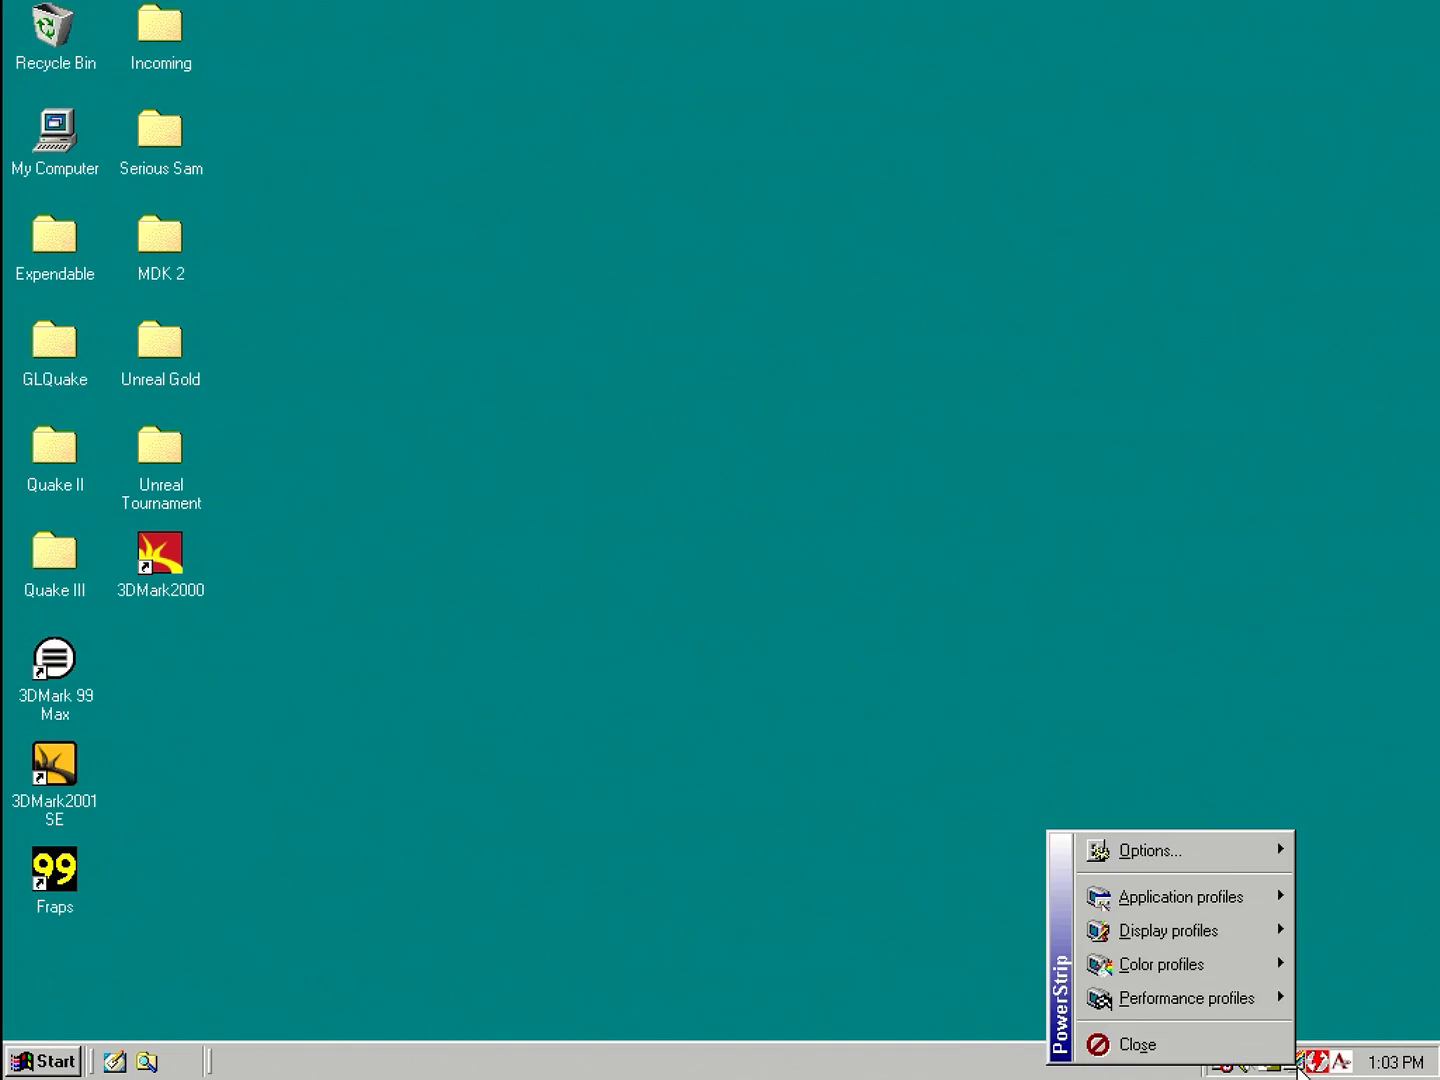
{"action": "mouse_move", "coordinate": [1210, 847]}
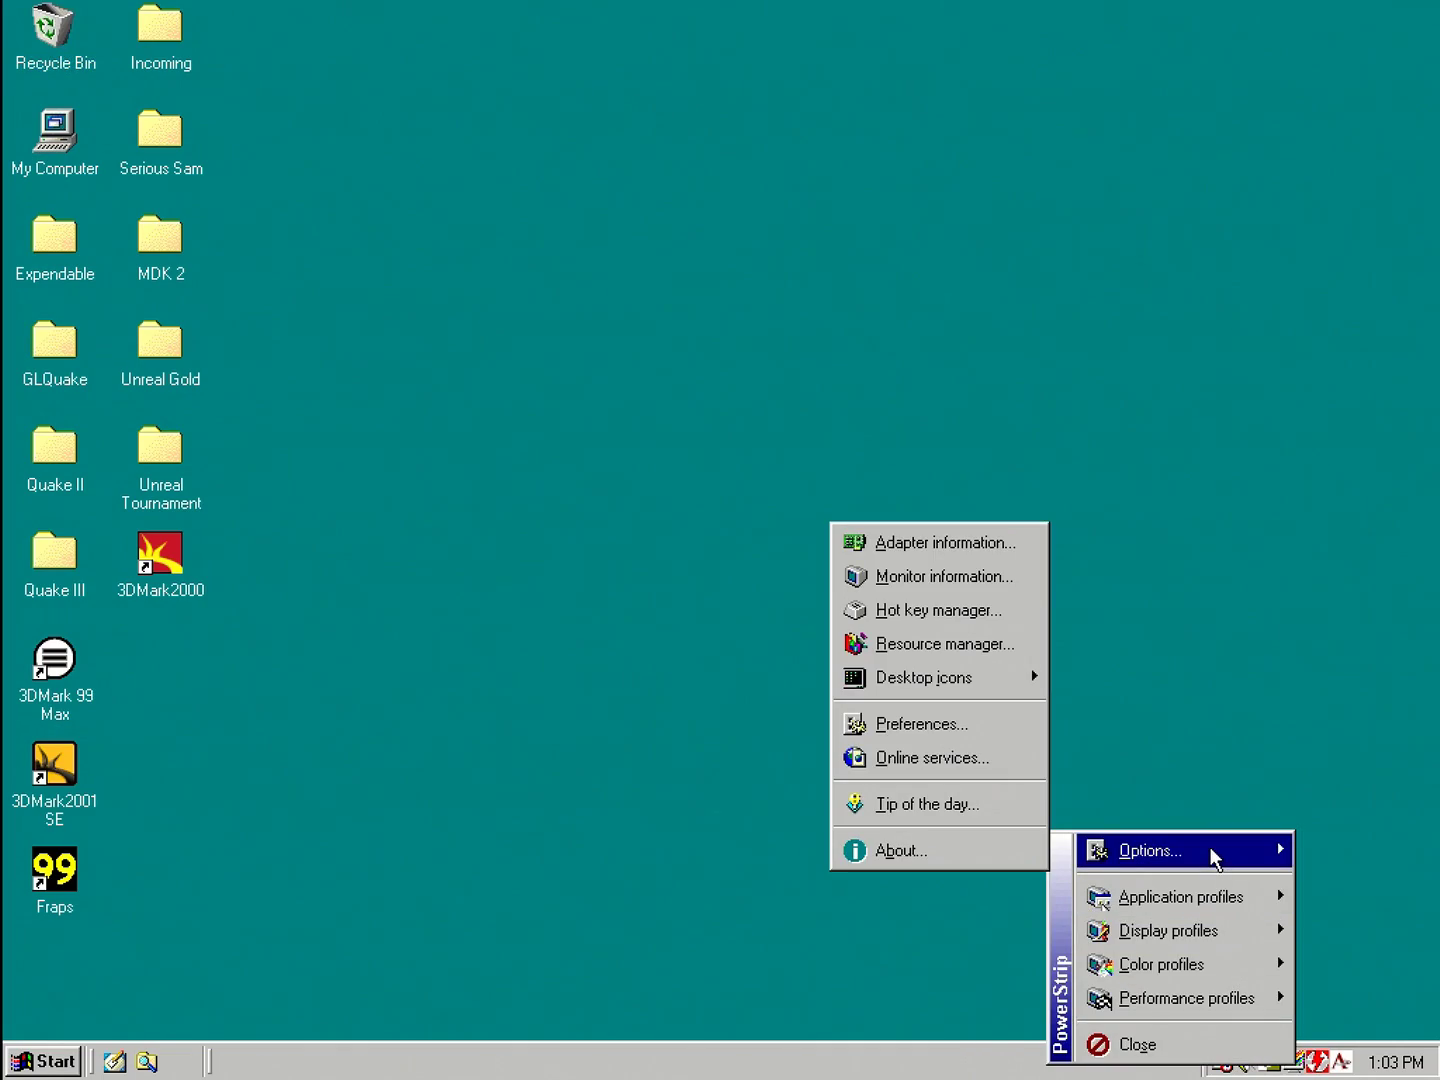
{"action": "left_click", "coordinate": [987, 575]}
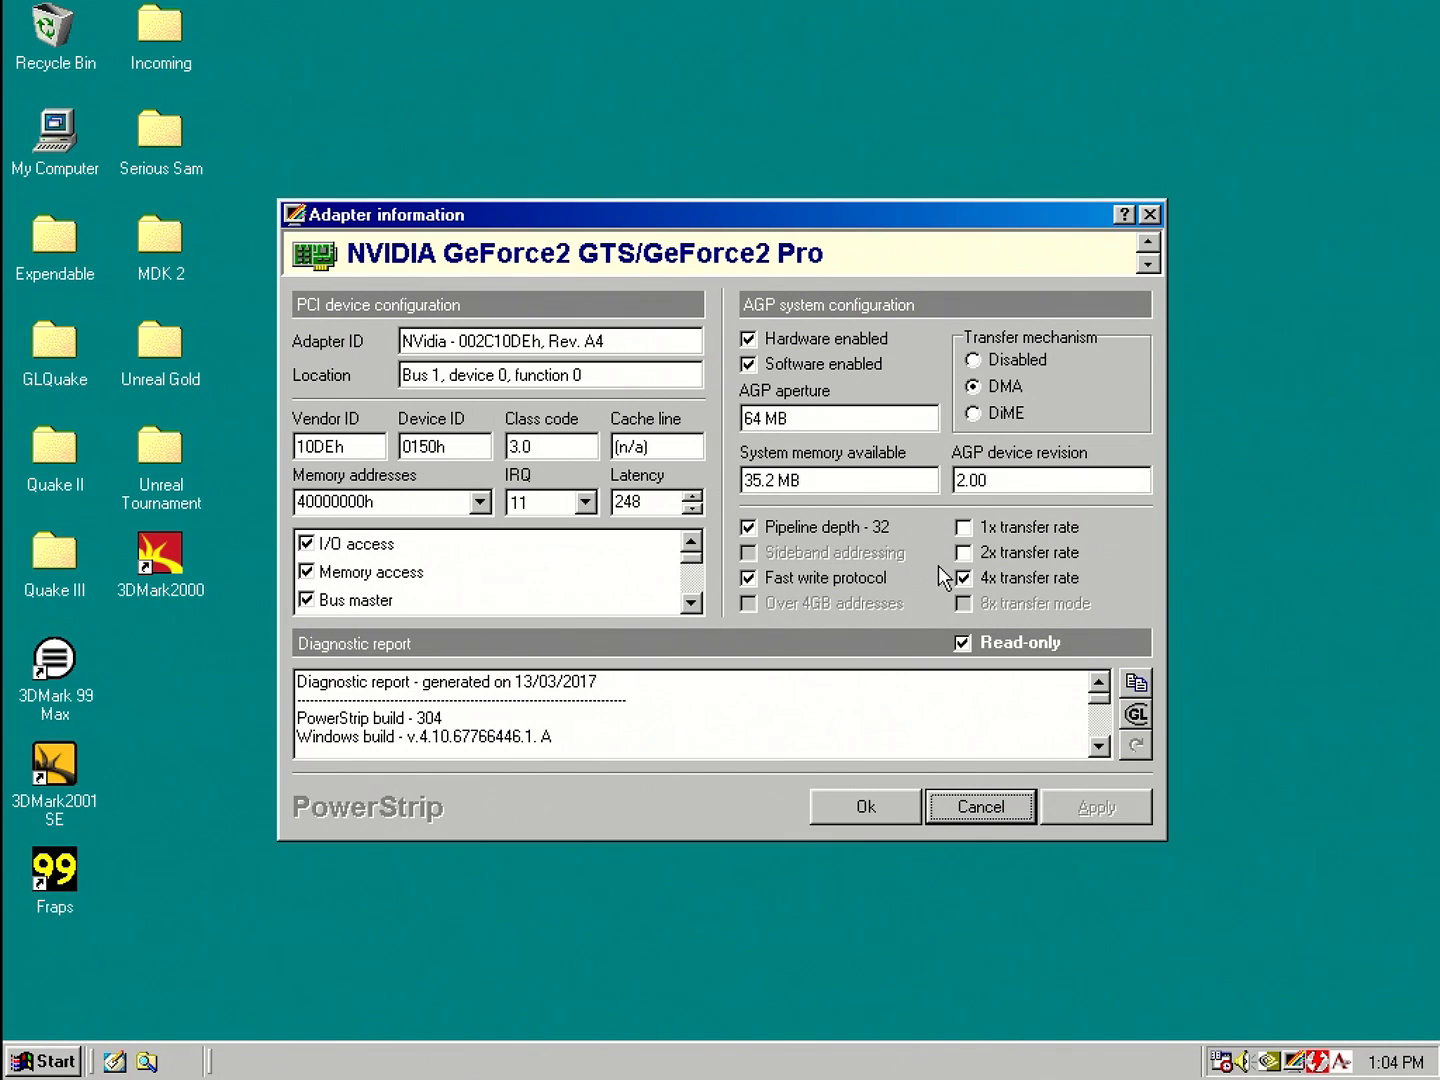
Step: Enable 4x AGP transfer rate, unlock the report, and apply changes for every PowerStrip start
{"action": "left_click", "coordinate": [963, 577]}
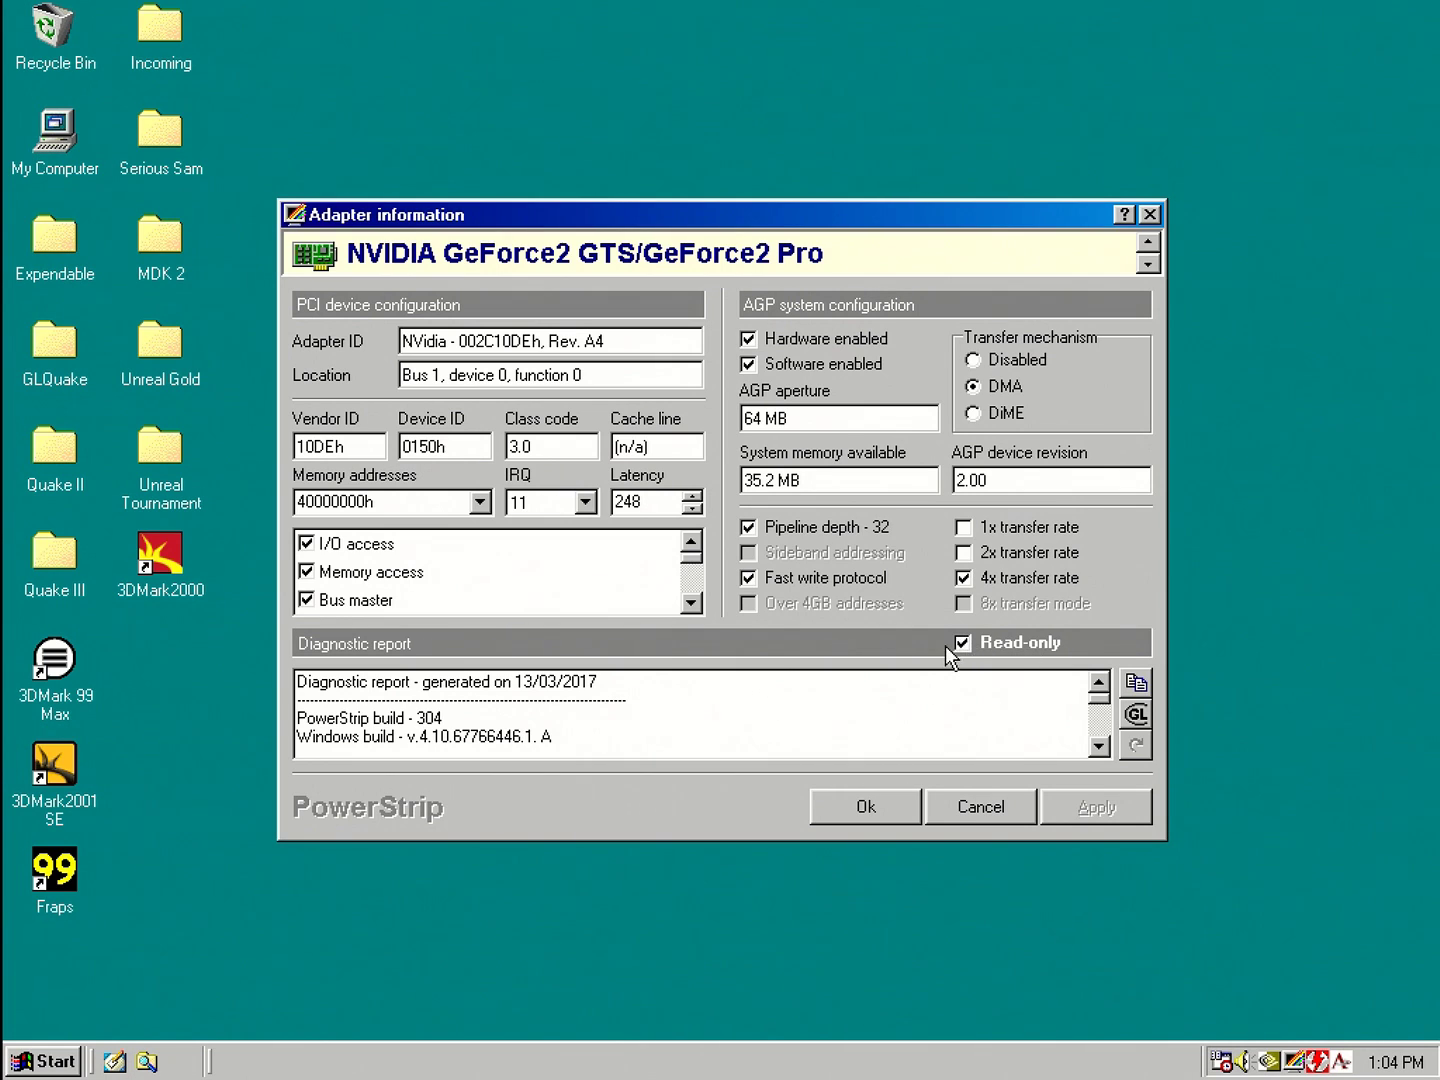
{"action": "left_click", "coordinate": [976, 644]}
{"action": "left_click", "coordinate": [964, 554]}
{"action": "left_click", "coordinate": [1094, 806]}
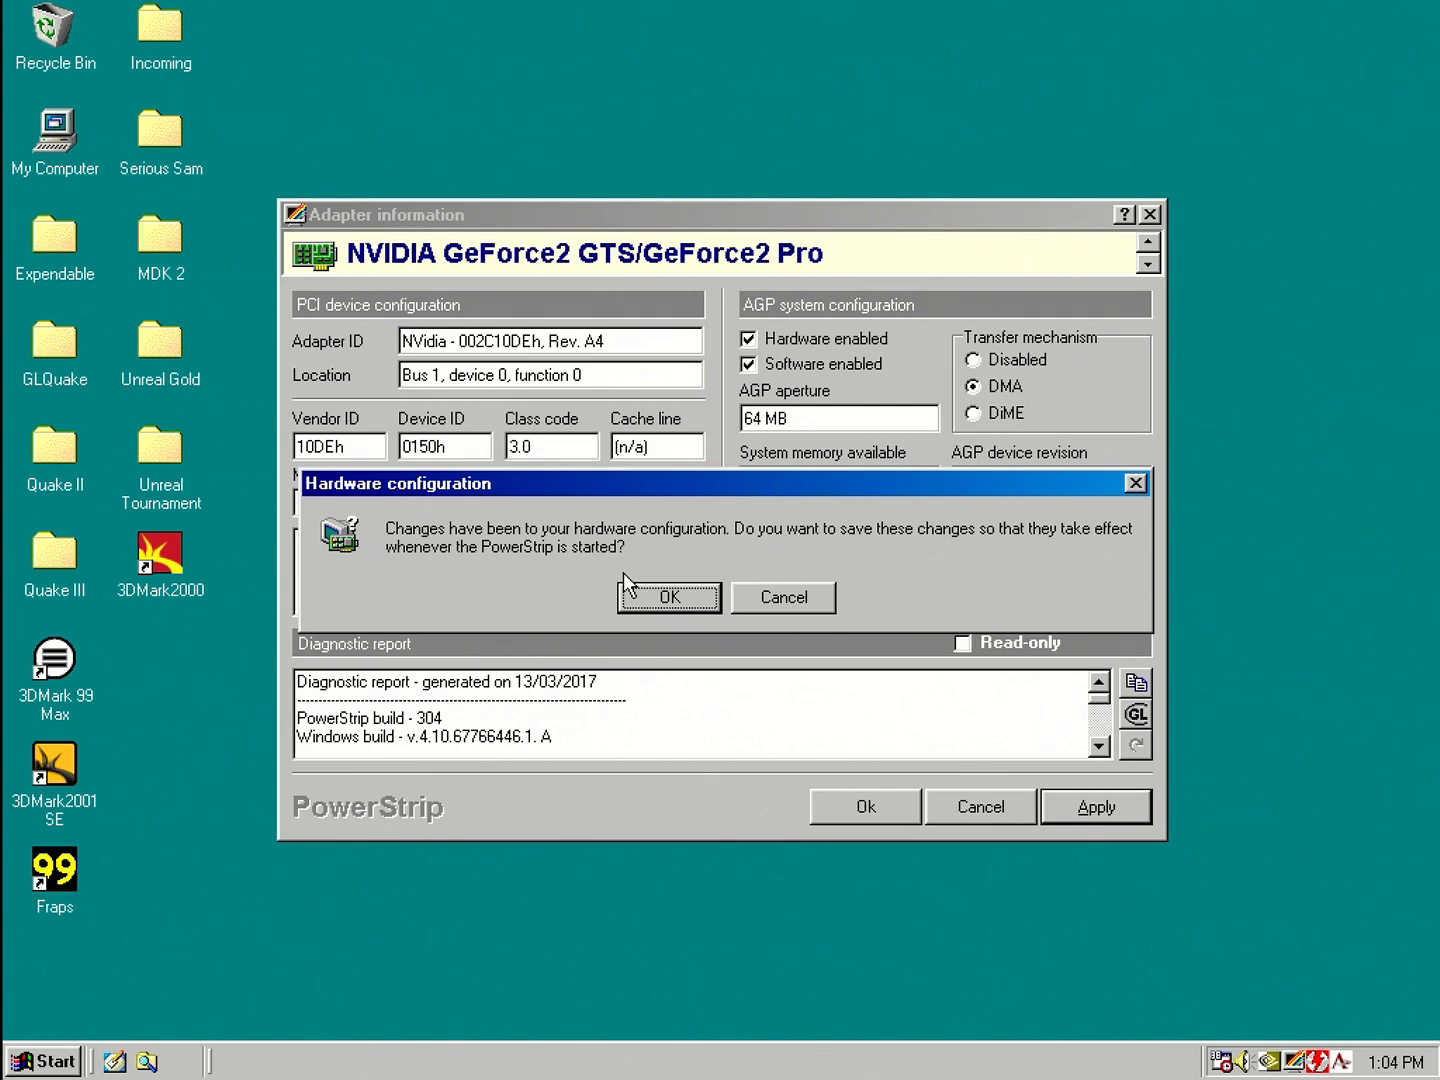
{"action": "left_click", "coordinate": [793, 607]}
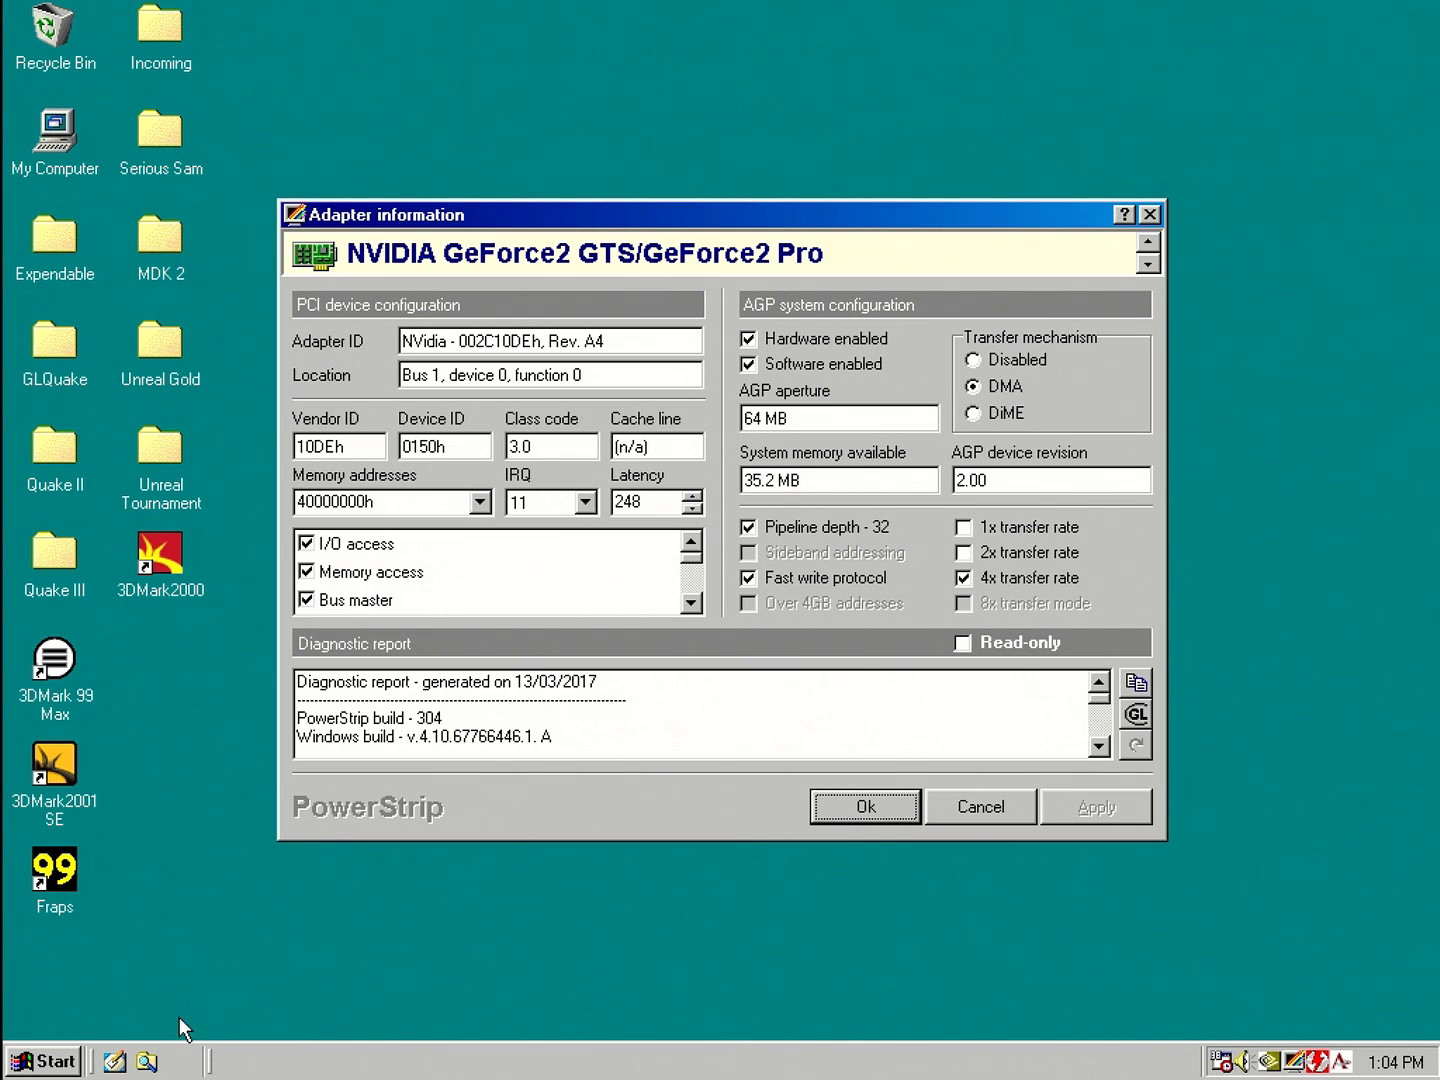
Step: Launch WordPad and paste the PowerStrip hardware report into a blank document
{"action": "left_click", "coordinate": [59, 1064]}
{"action": "mouse_move", "coordinate": [121, 664]}
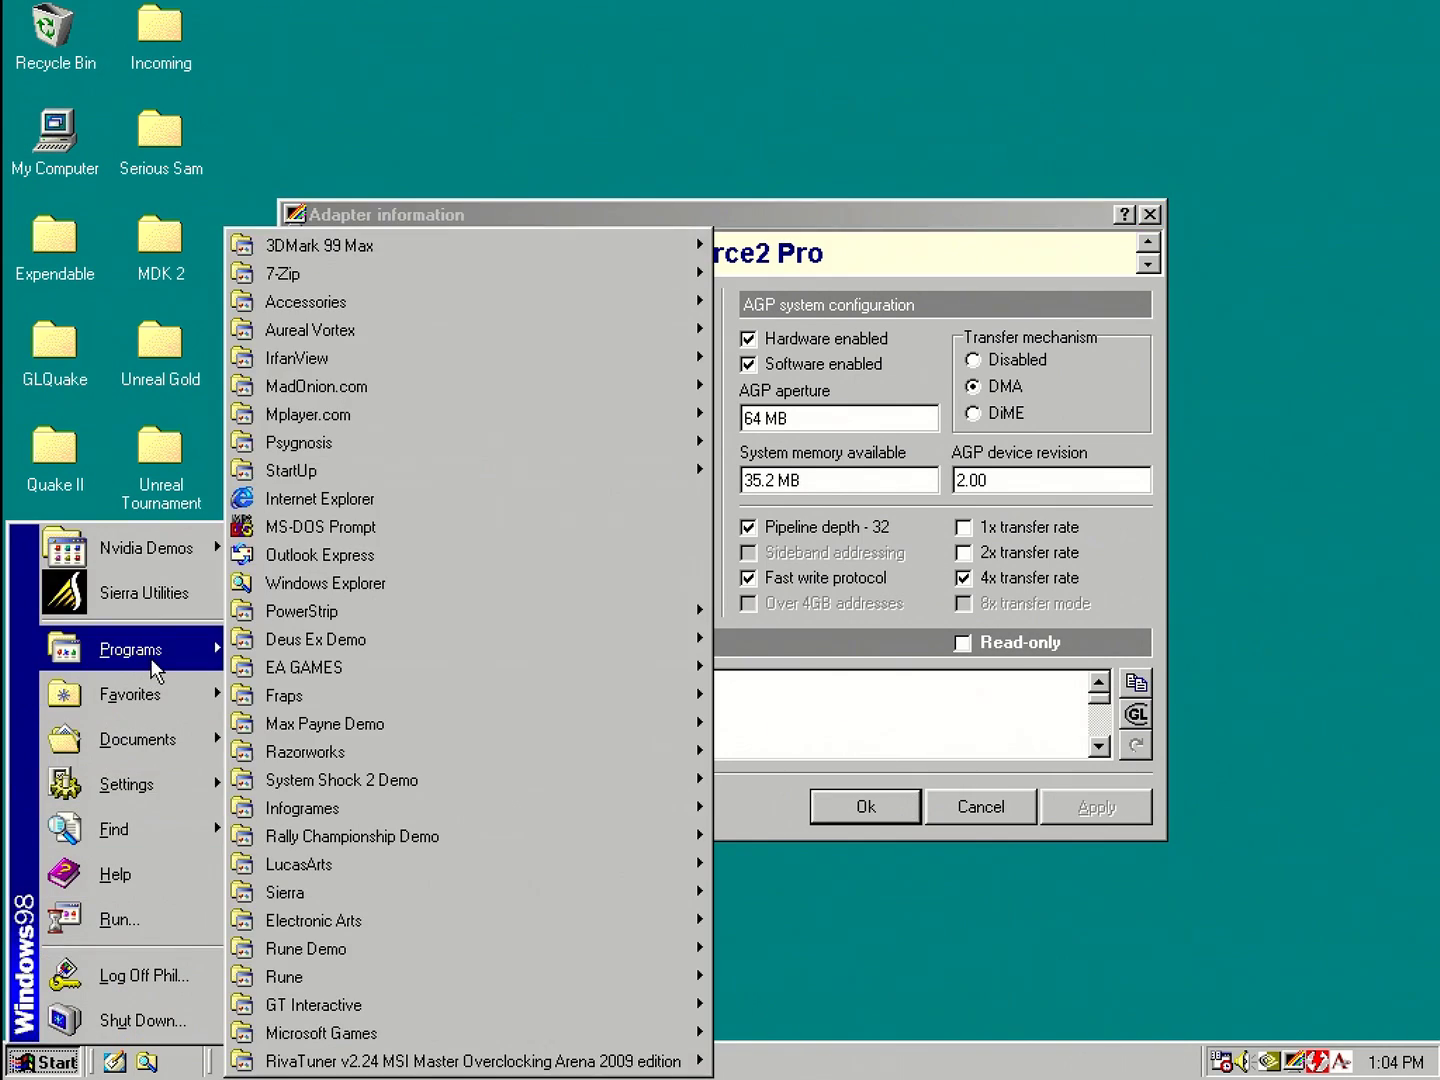
{"action": "mouse_move", "coordinate": [556, 303]}
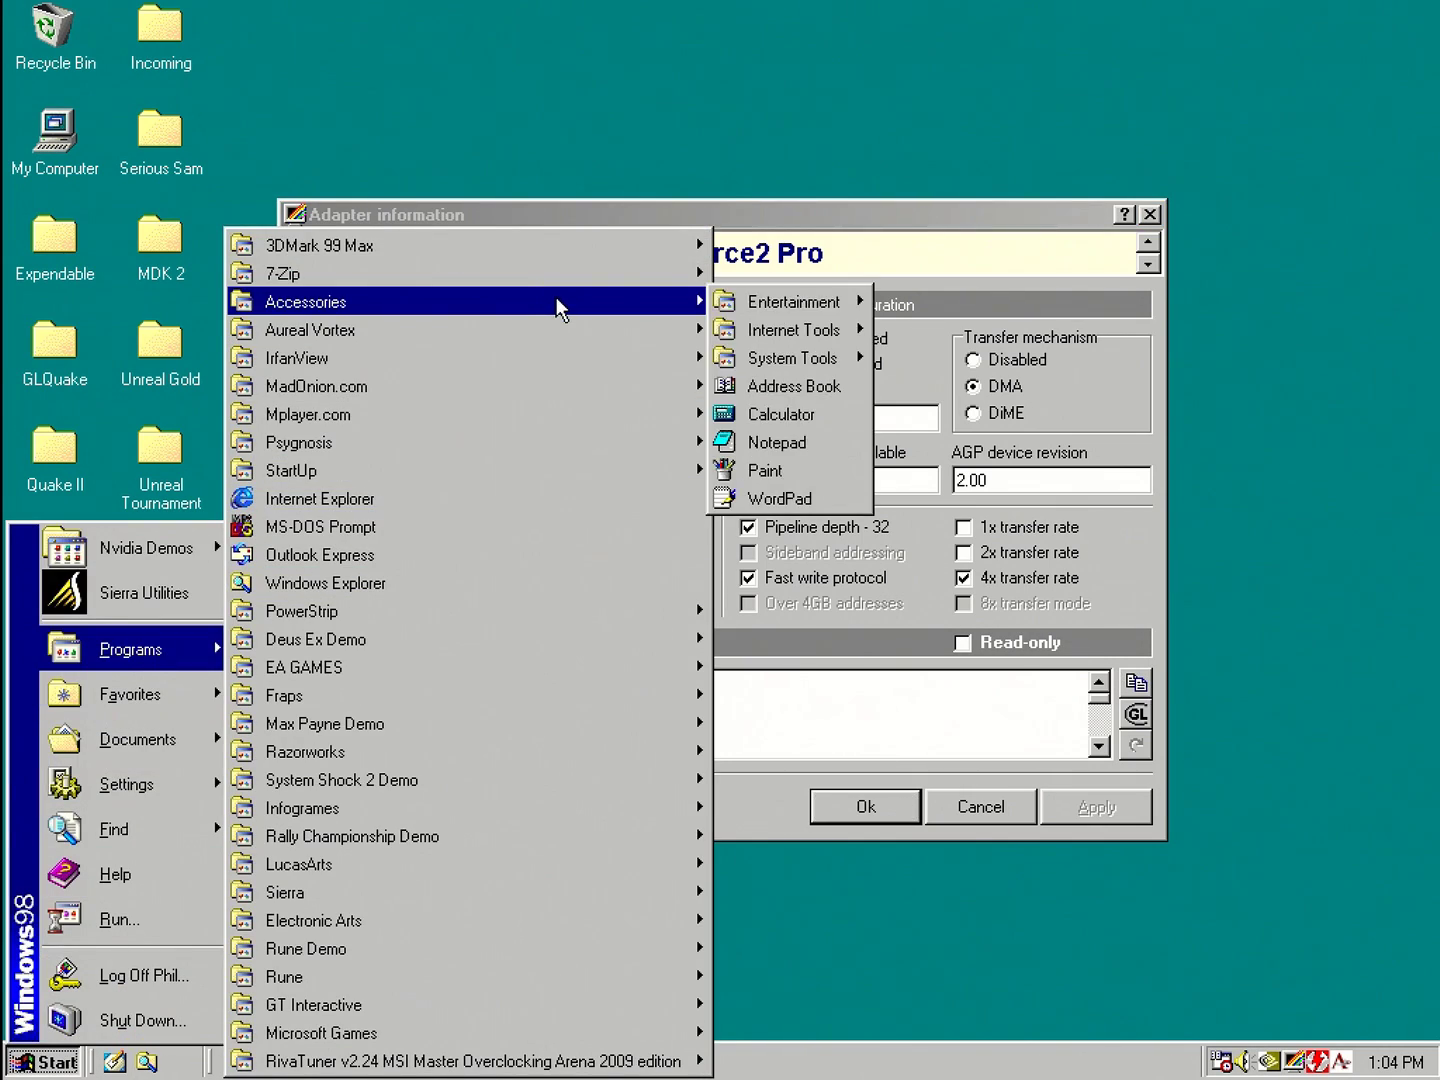
{"action": "left_click", "coordinate": [761, 497]}
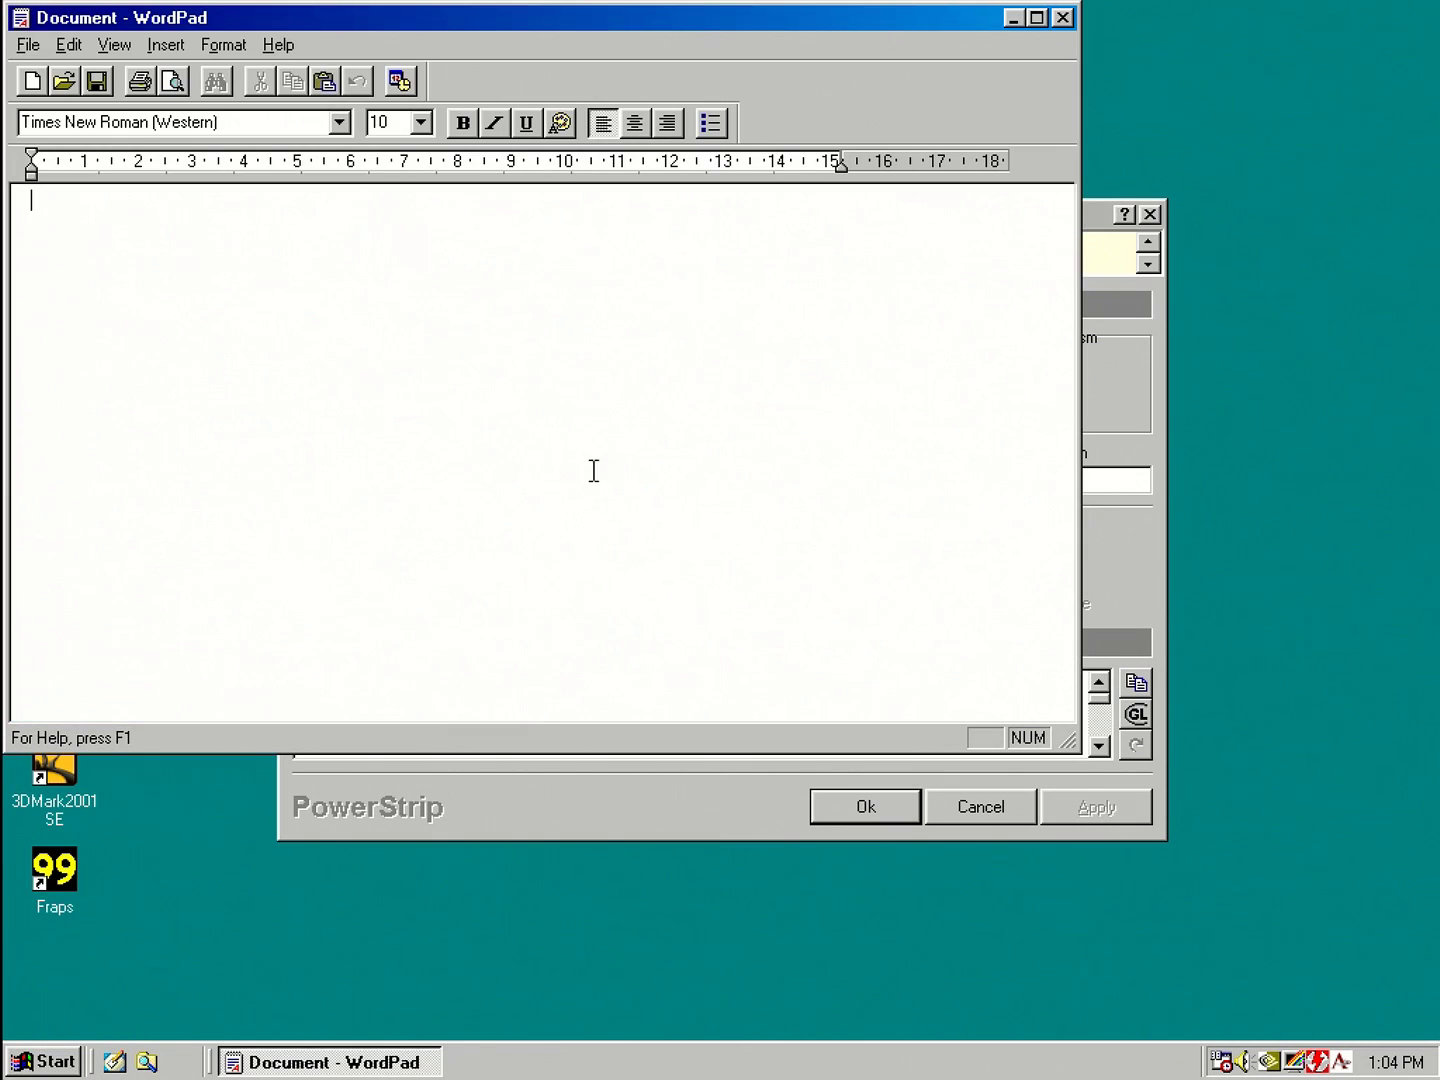
{"action": "right_click", "coordinate": [453, 195]}
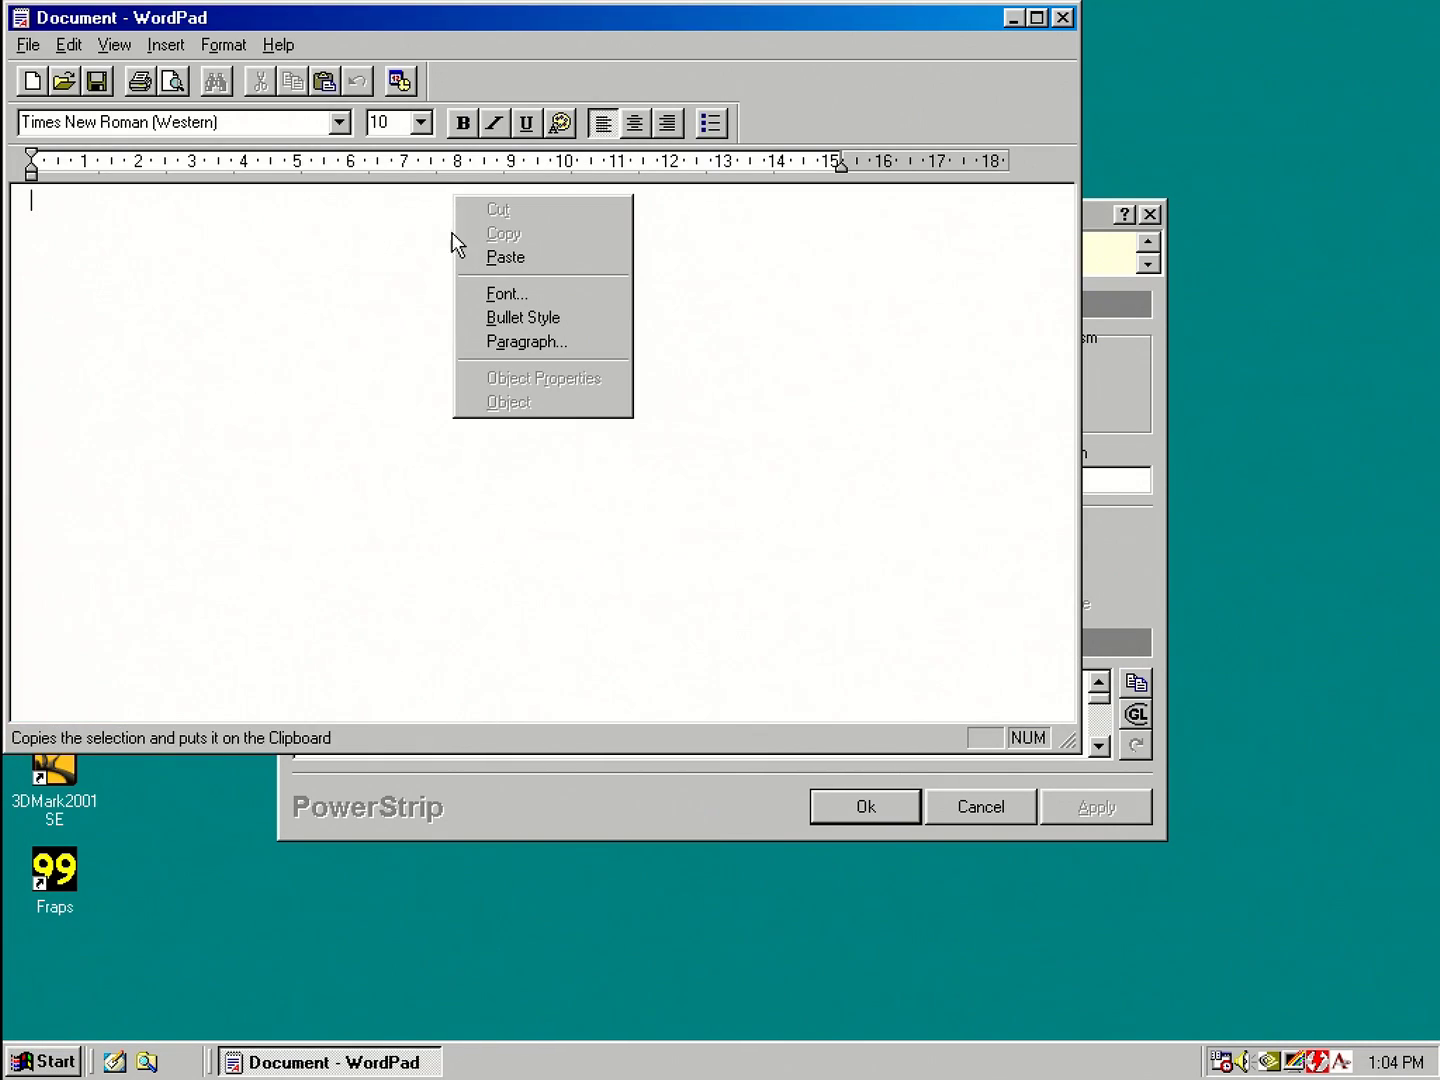
{"action": "left_click", "coordinate": [503, 256]}
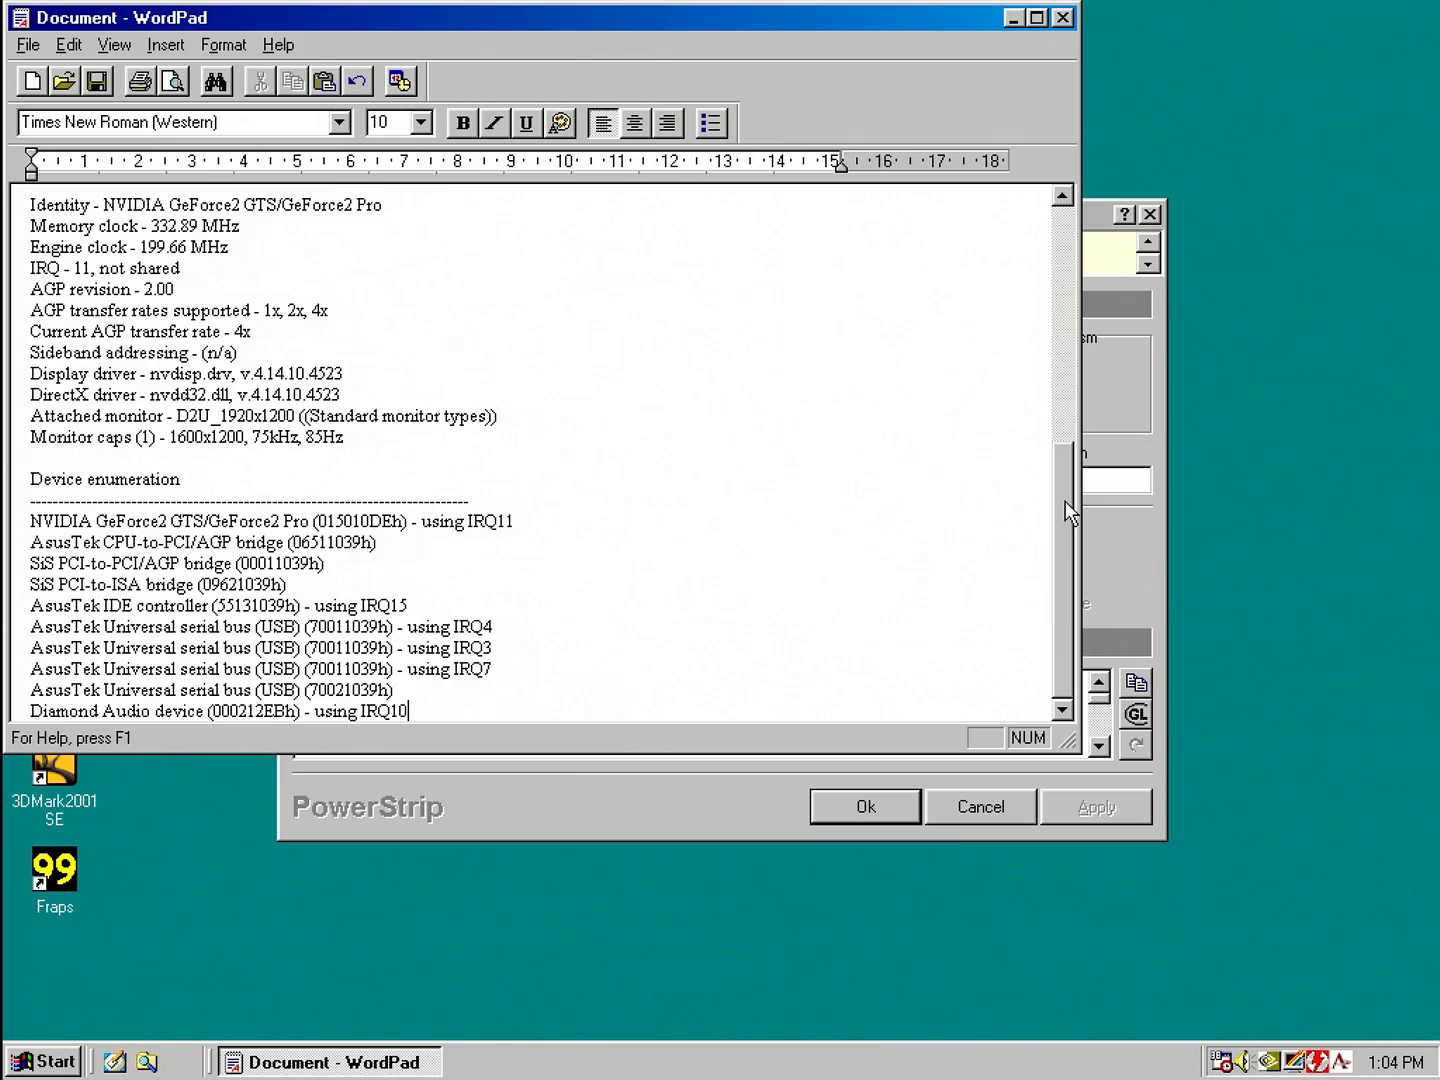
{"action": "mouse_move", "coordinate": [1065, 501]}
{"action": "left_mouse_down"}
{"action": "mouse_move", "coordinate": [1079, 169]}
{"action": "mouse_move", "coordinate": [1057, 509]}
{"action": "left_mouse_up"}
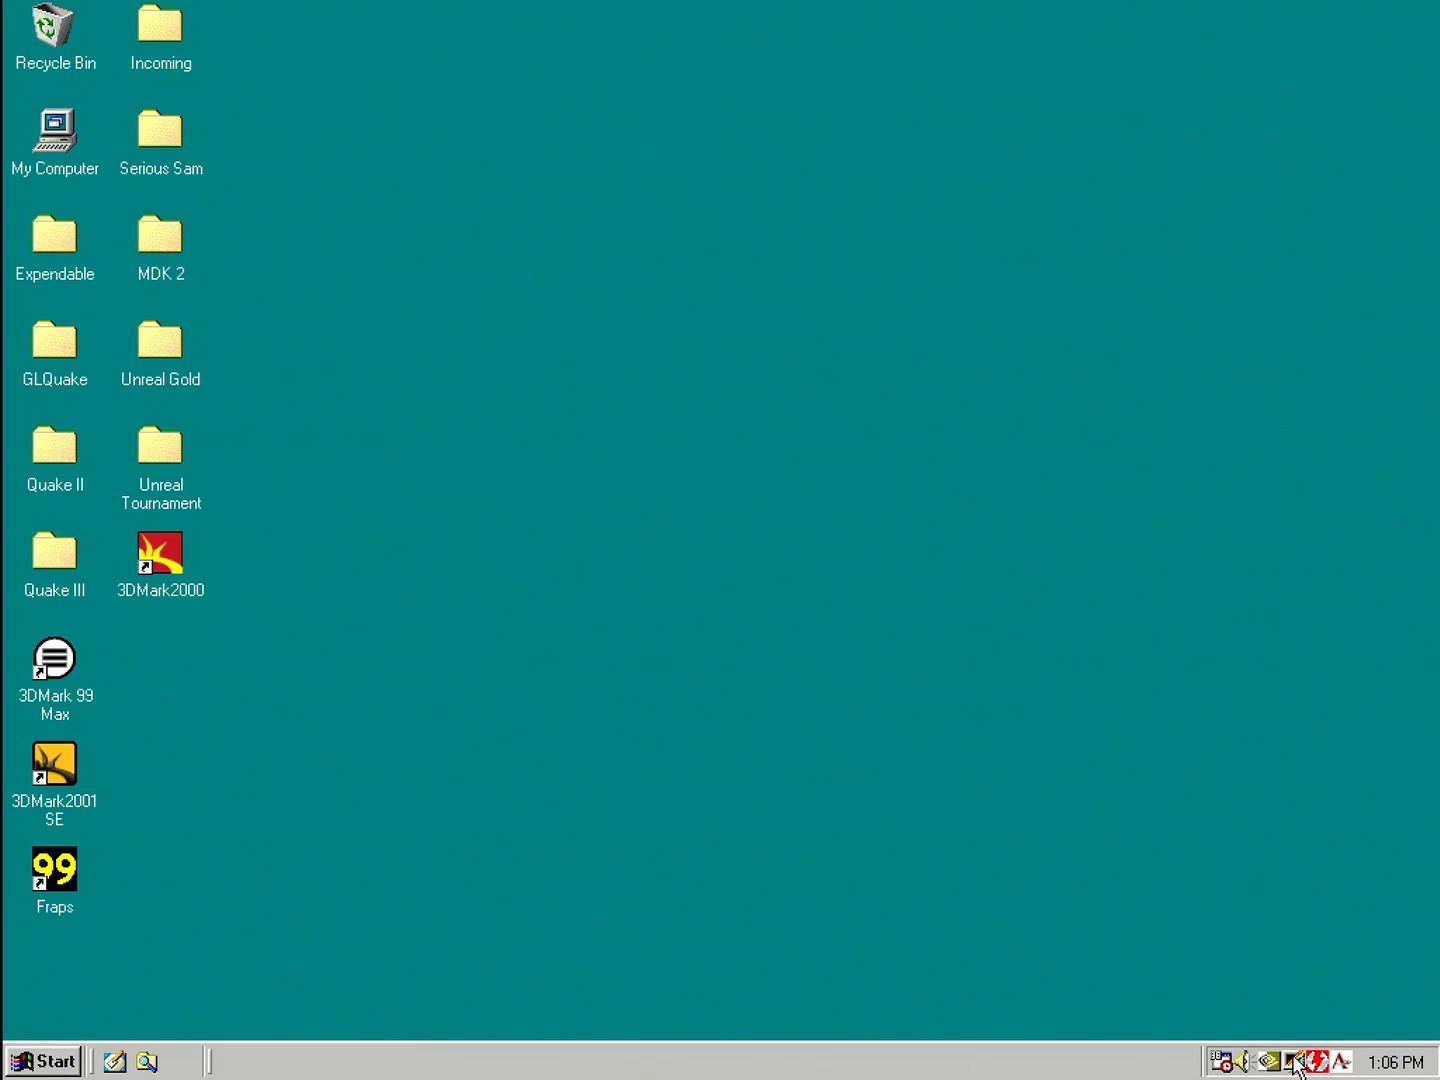
Step: Create an application profile for Psygnosis\Drakan\Drakan
{"action": "left_click", "coordinate": [1293, 1058]}
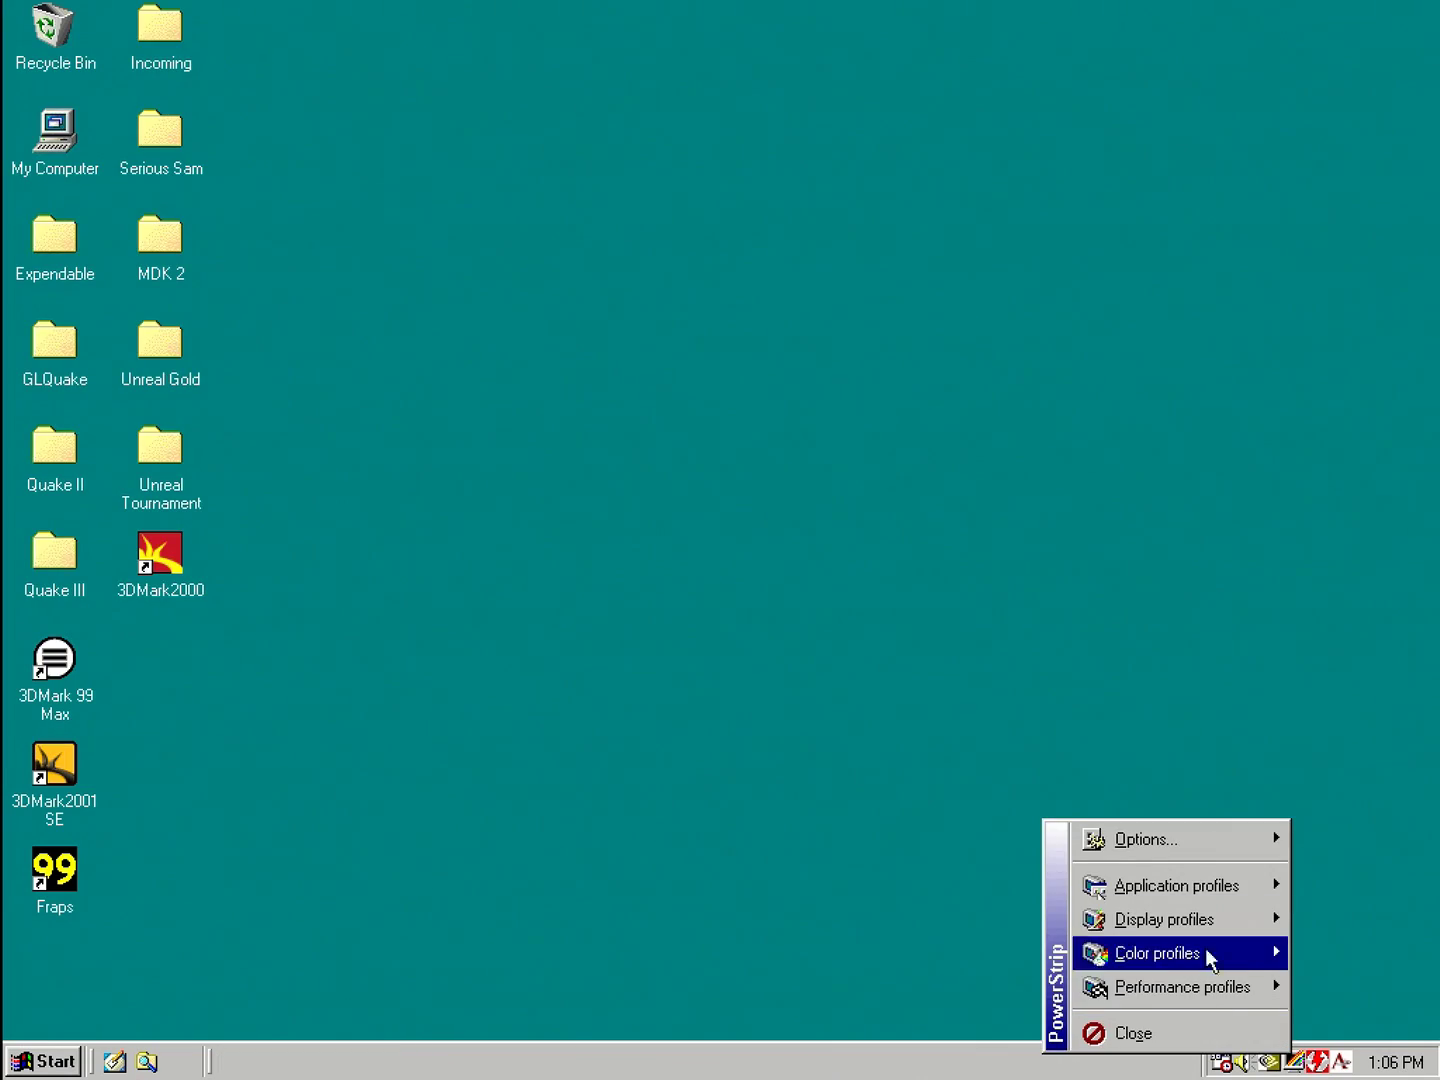
{"action": "mouse_move", "coordinate": [1205, 894]}
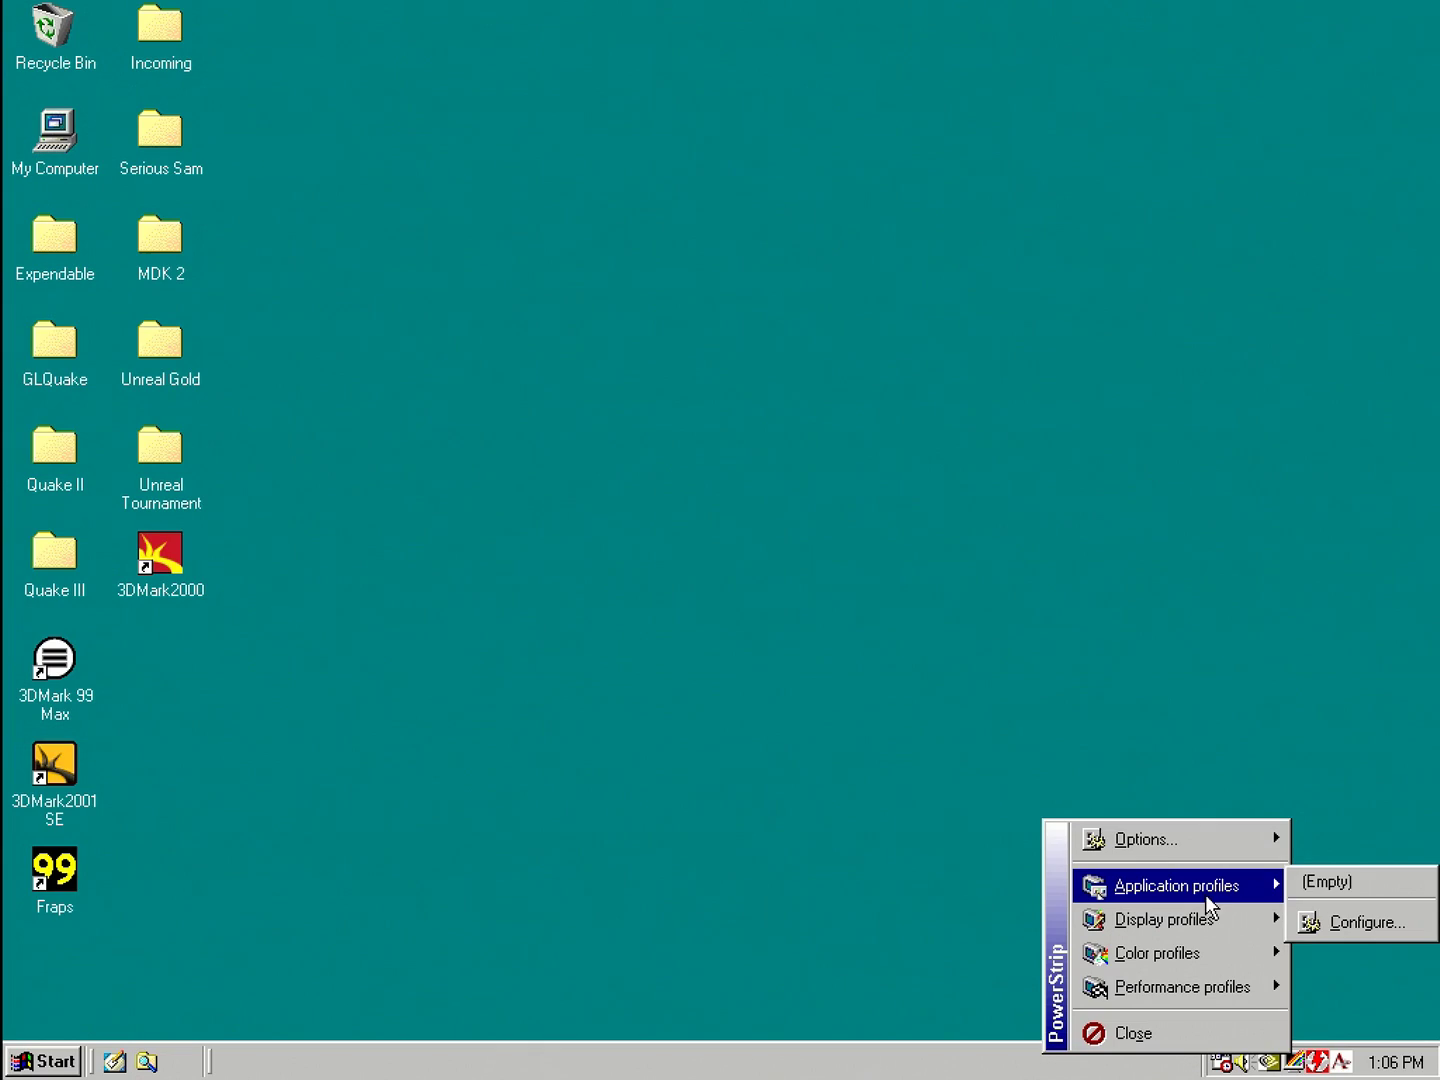
{"action": "left_click", "coordinate": [1339, 914]}
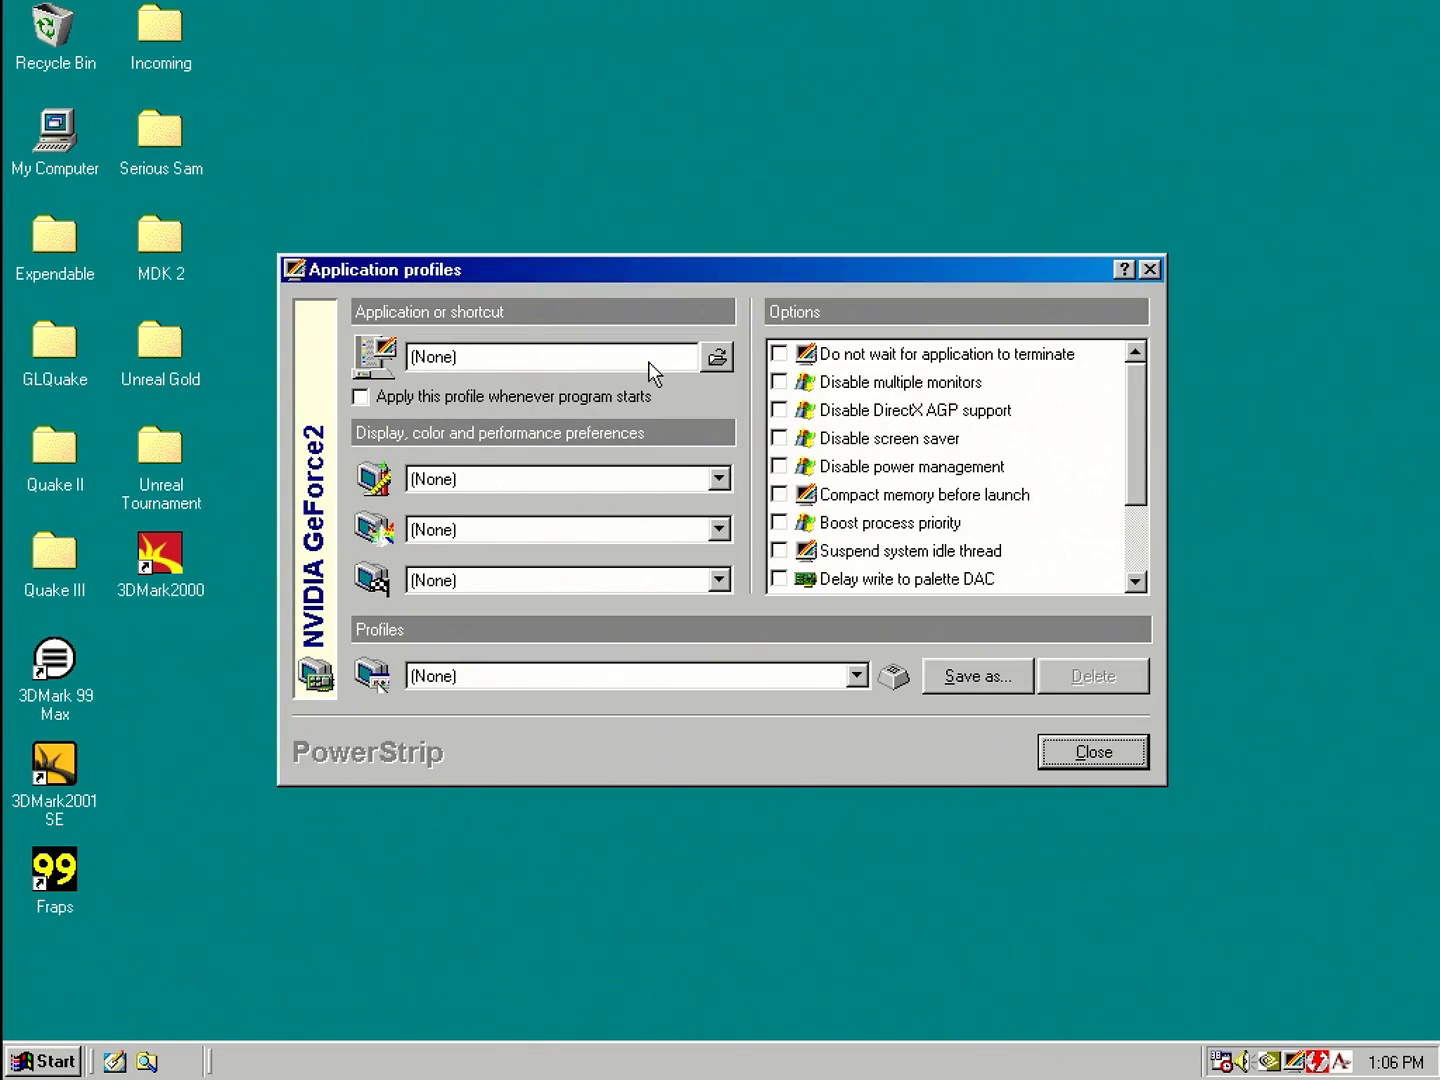
{"action": "left_click", "coordinate": [719, 362]}
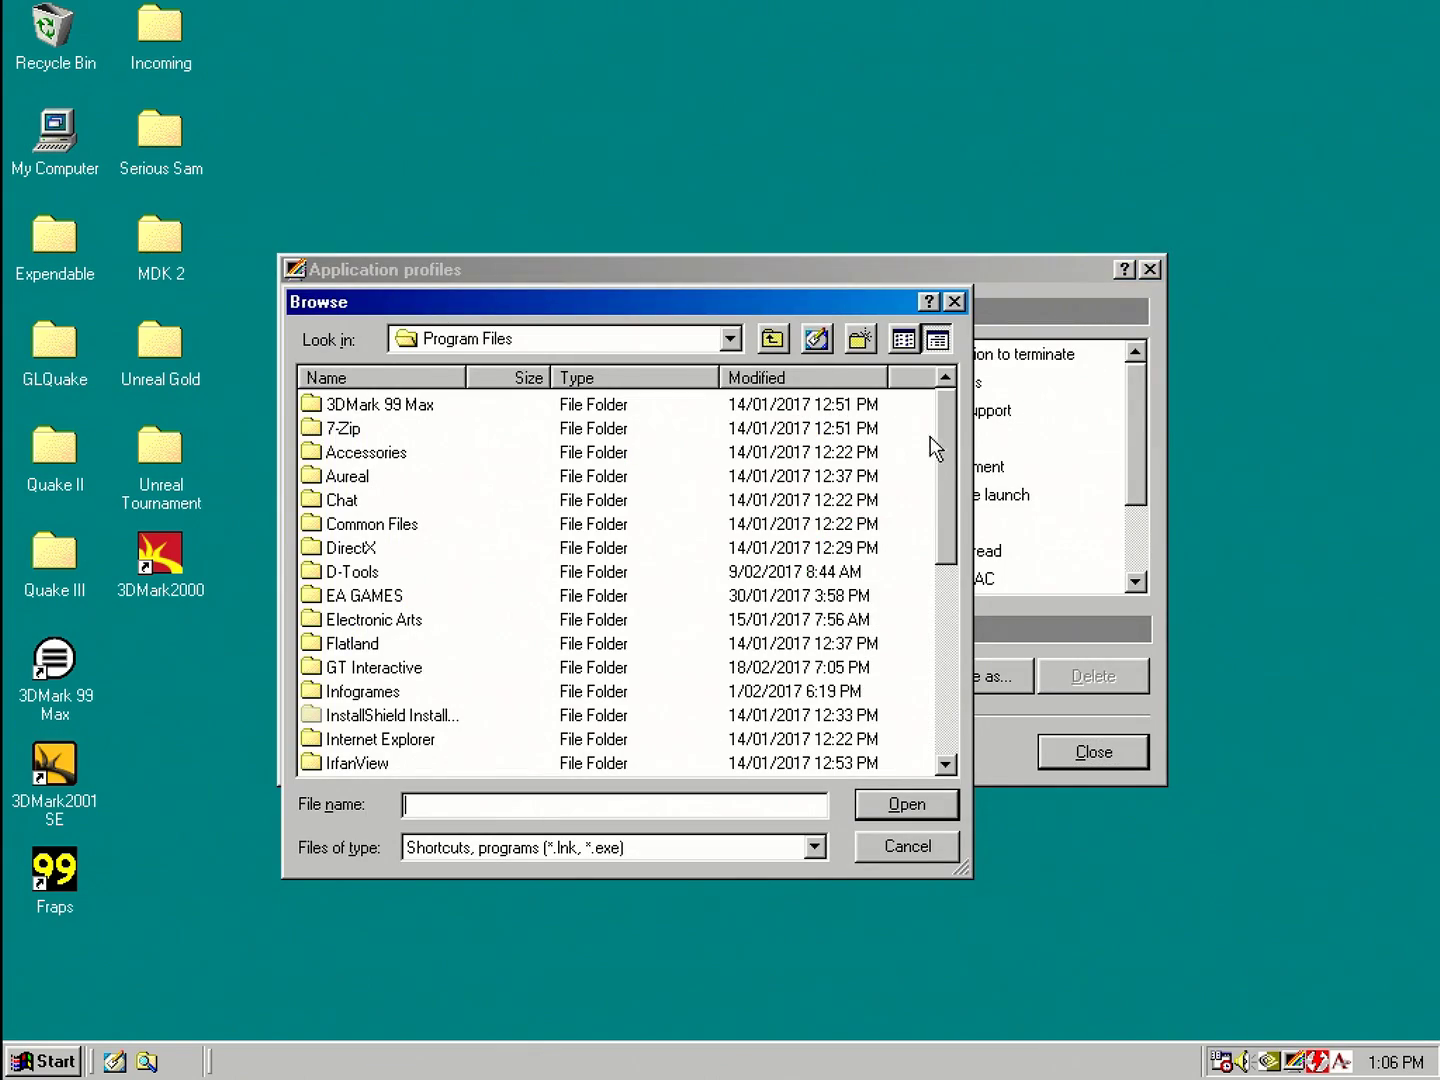
{"action": "left_click_drag", "start_coordinate": [950, 445], "coordinate": [952, 640]}
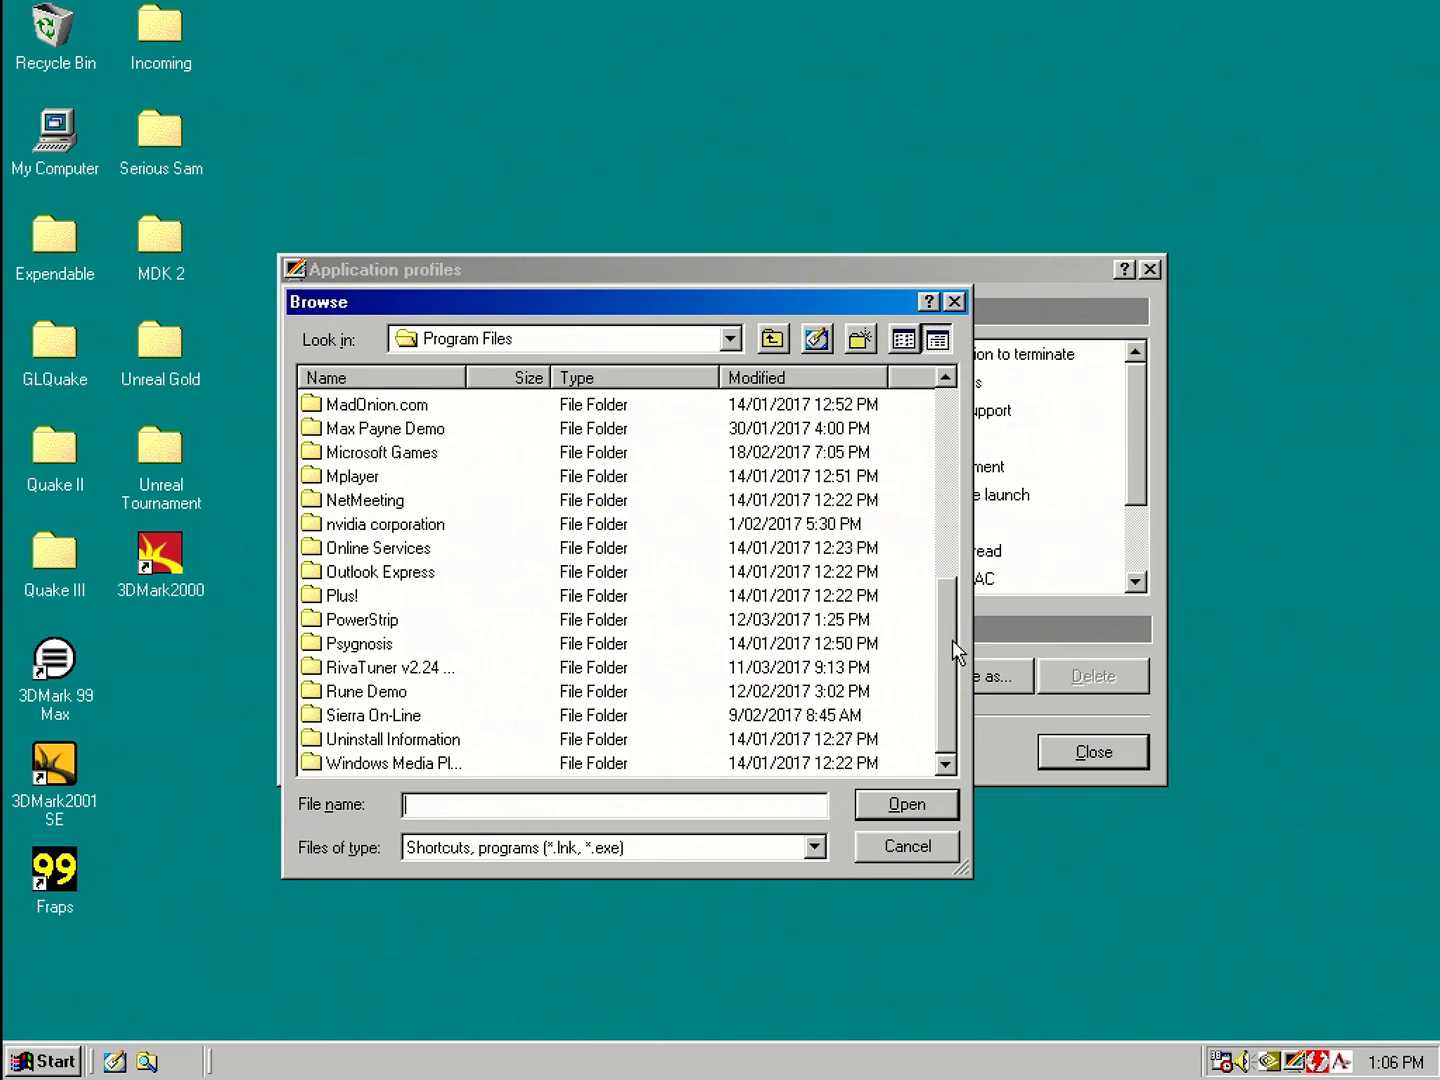
{"action": "double_click", "coordinate": [364, 645]}
{"action": "double_click", "coordinate": [345, 407]}
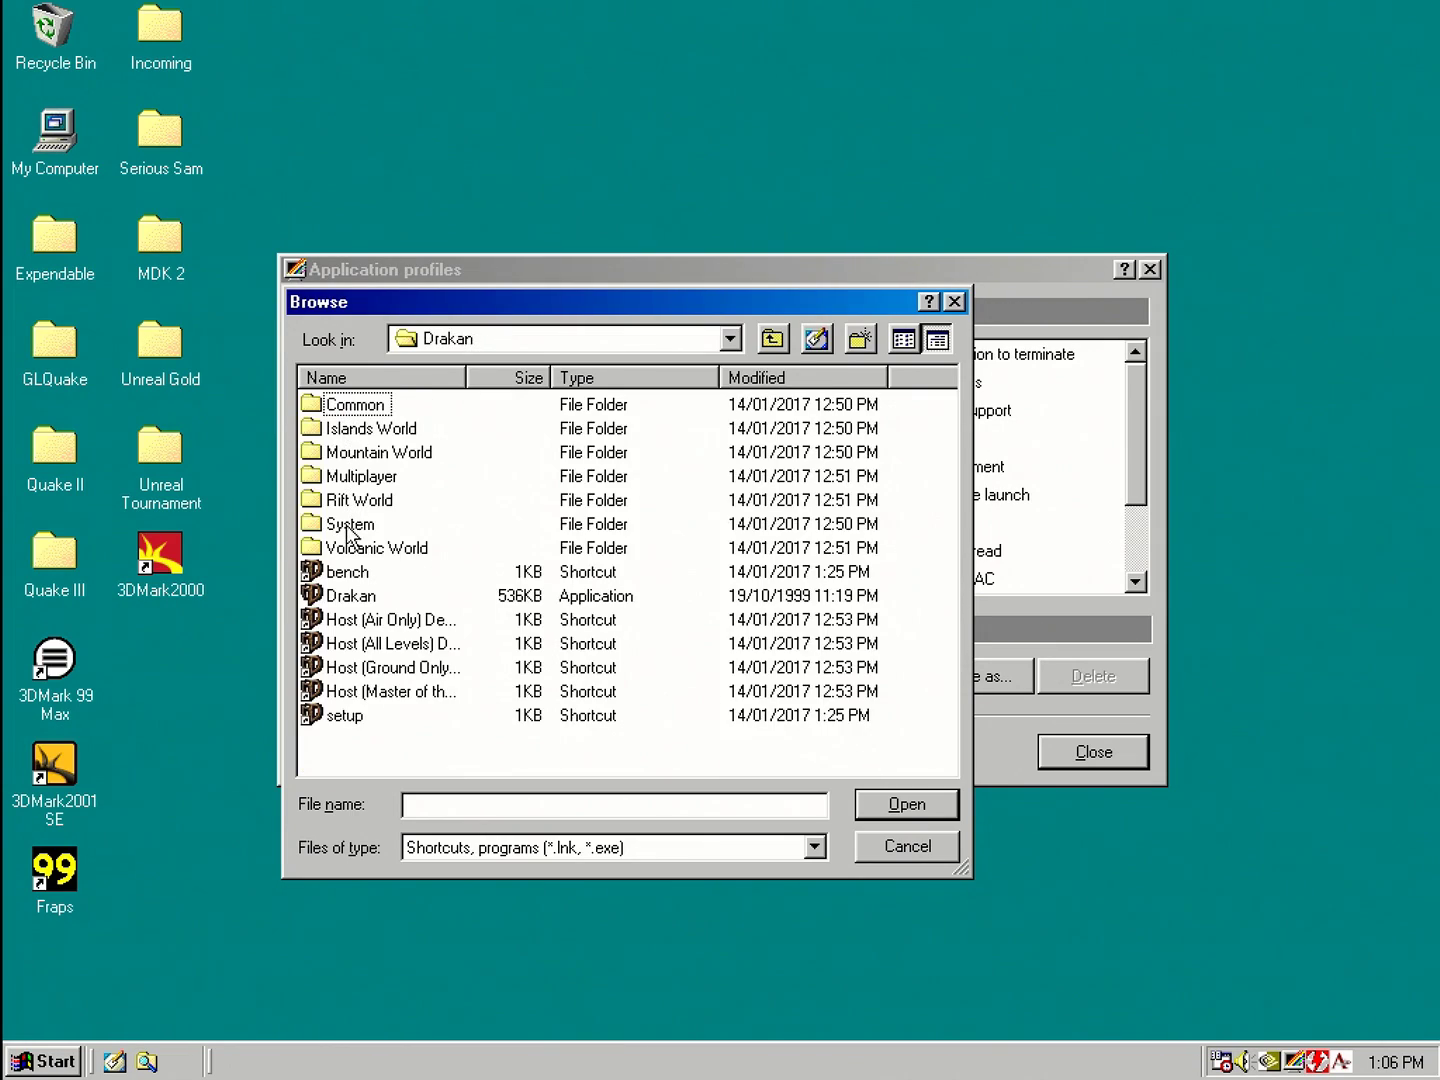
{"action": "double_click", "coordinate": [348, 596]}
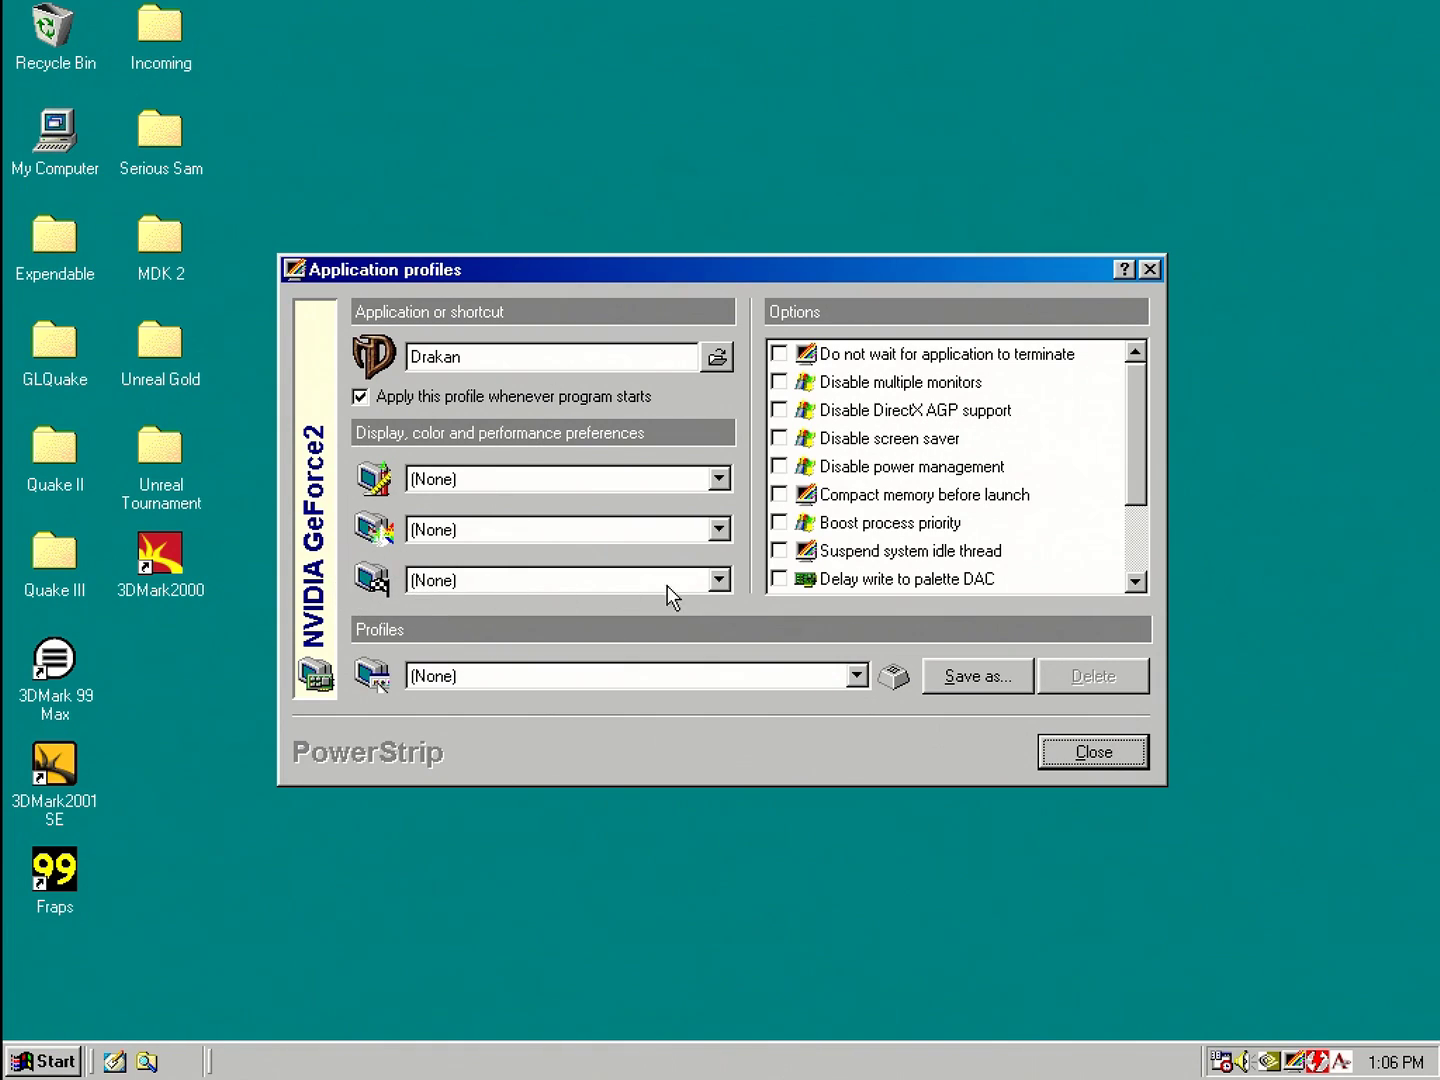
Step: Assign the 10% OC performance profile to the Drakan application profile
{"action": "left_click", "coordinate": [720, 581]}
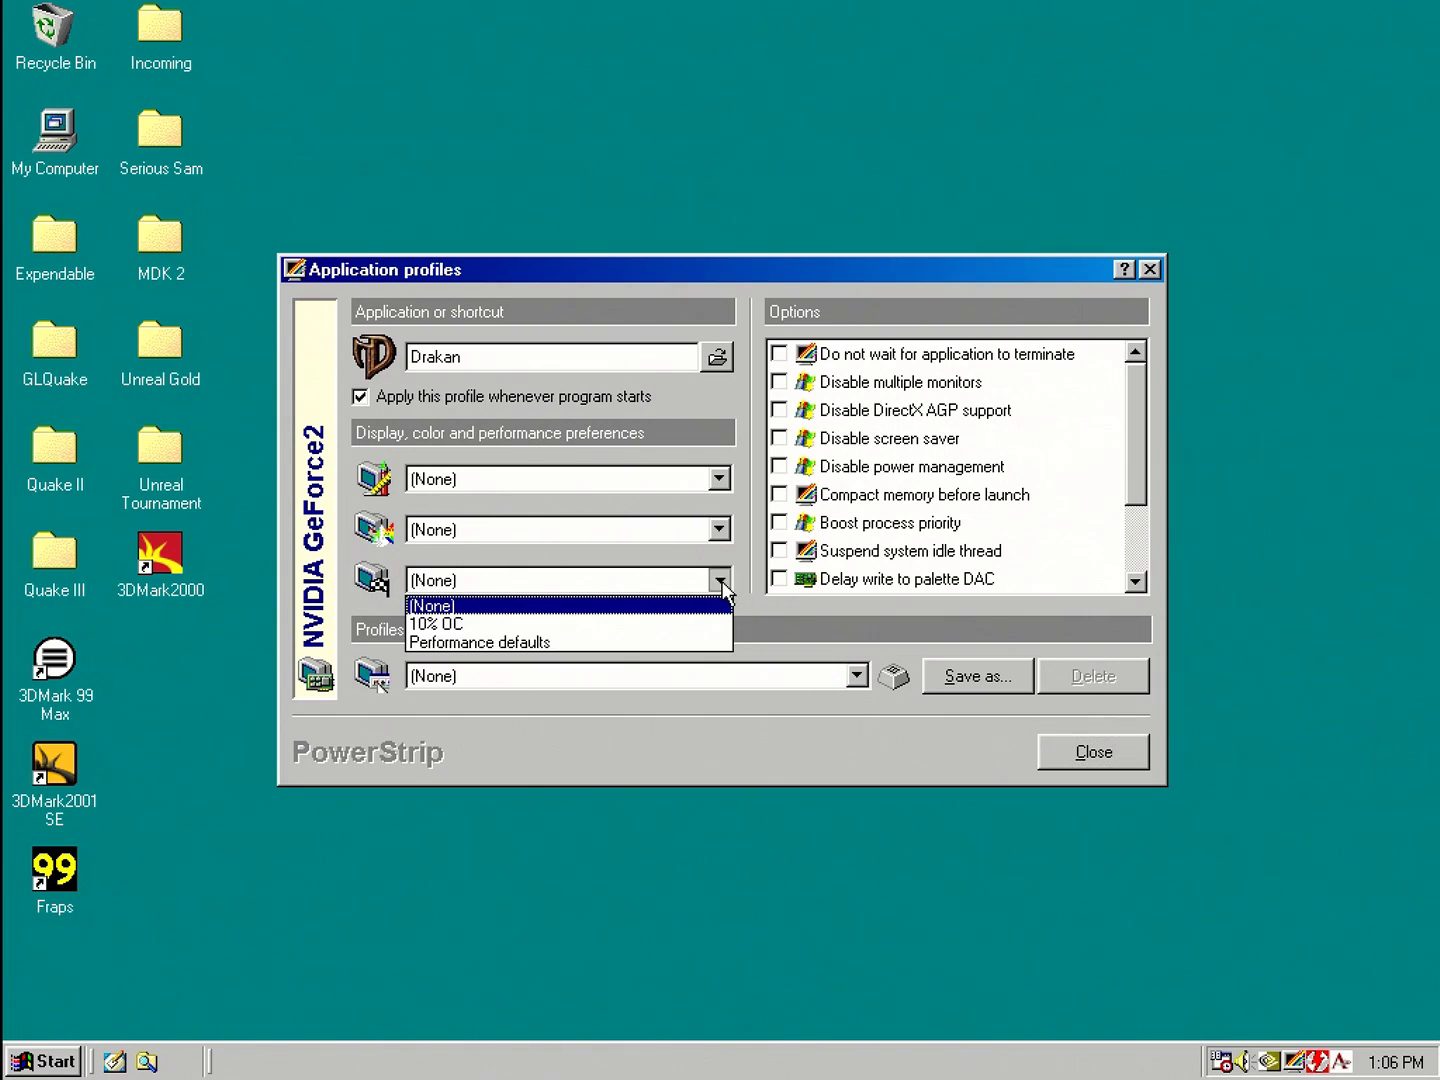
{"action": "left_click", "coordinate": [441, 624]}
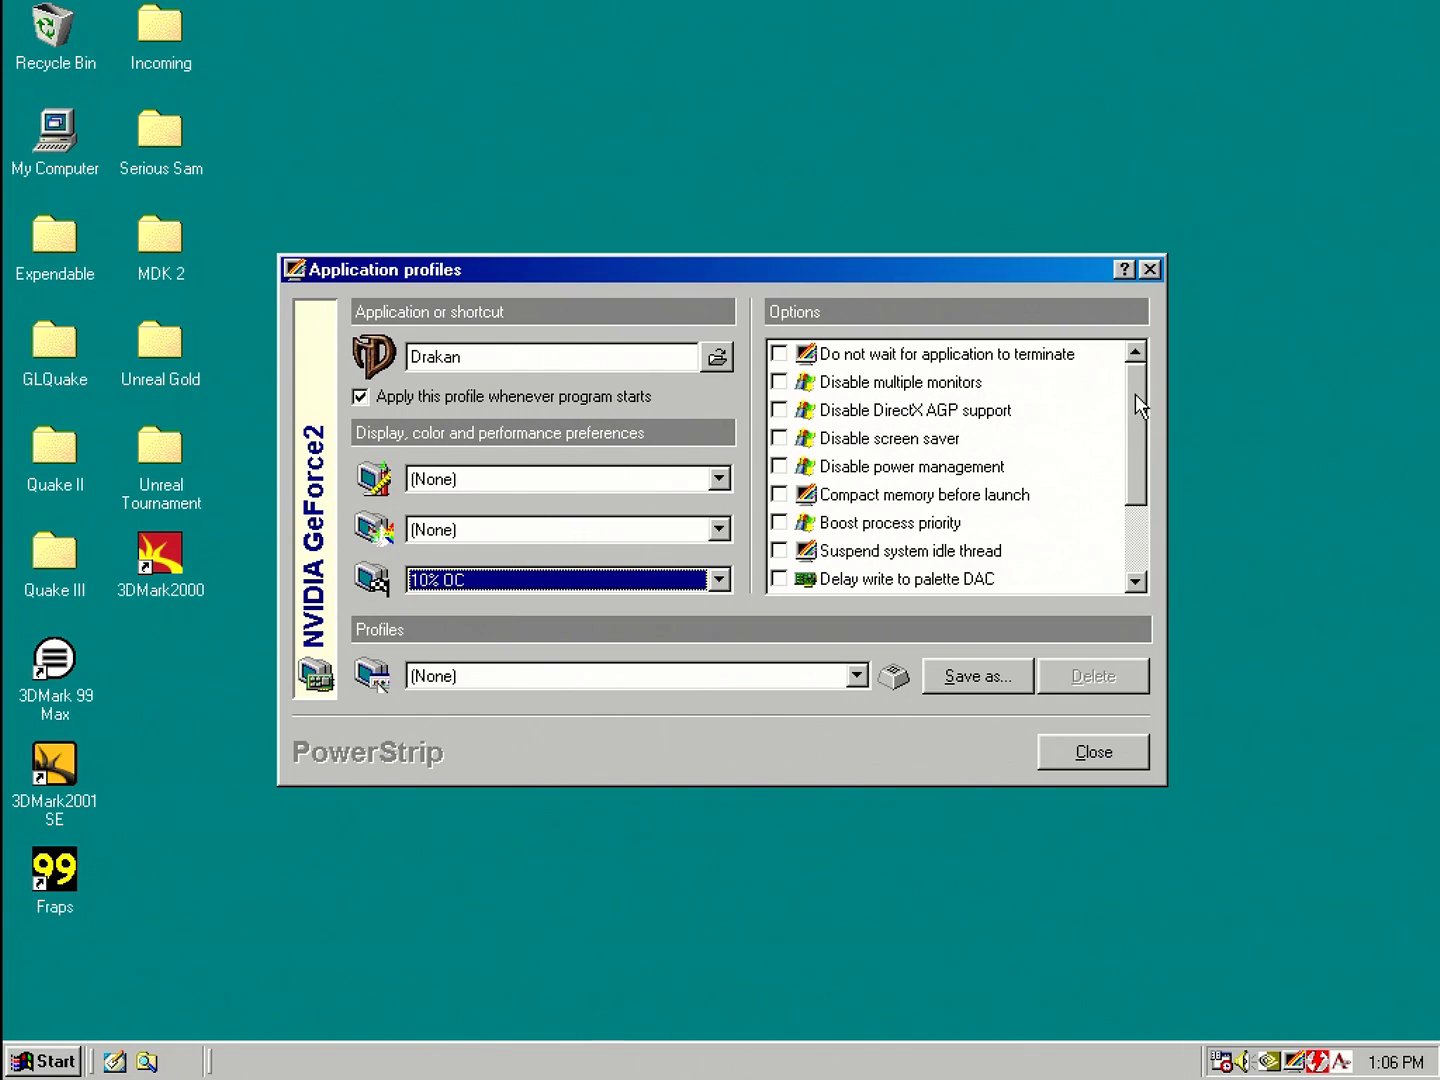
{"action": "left_click_drag", "start_coordinate": [1135, 394], "coordinate": [1132, 487]}
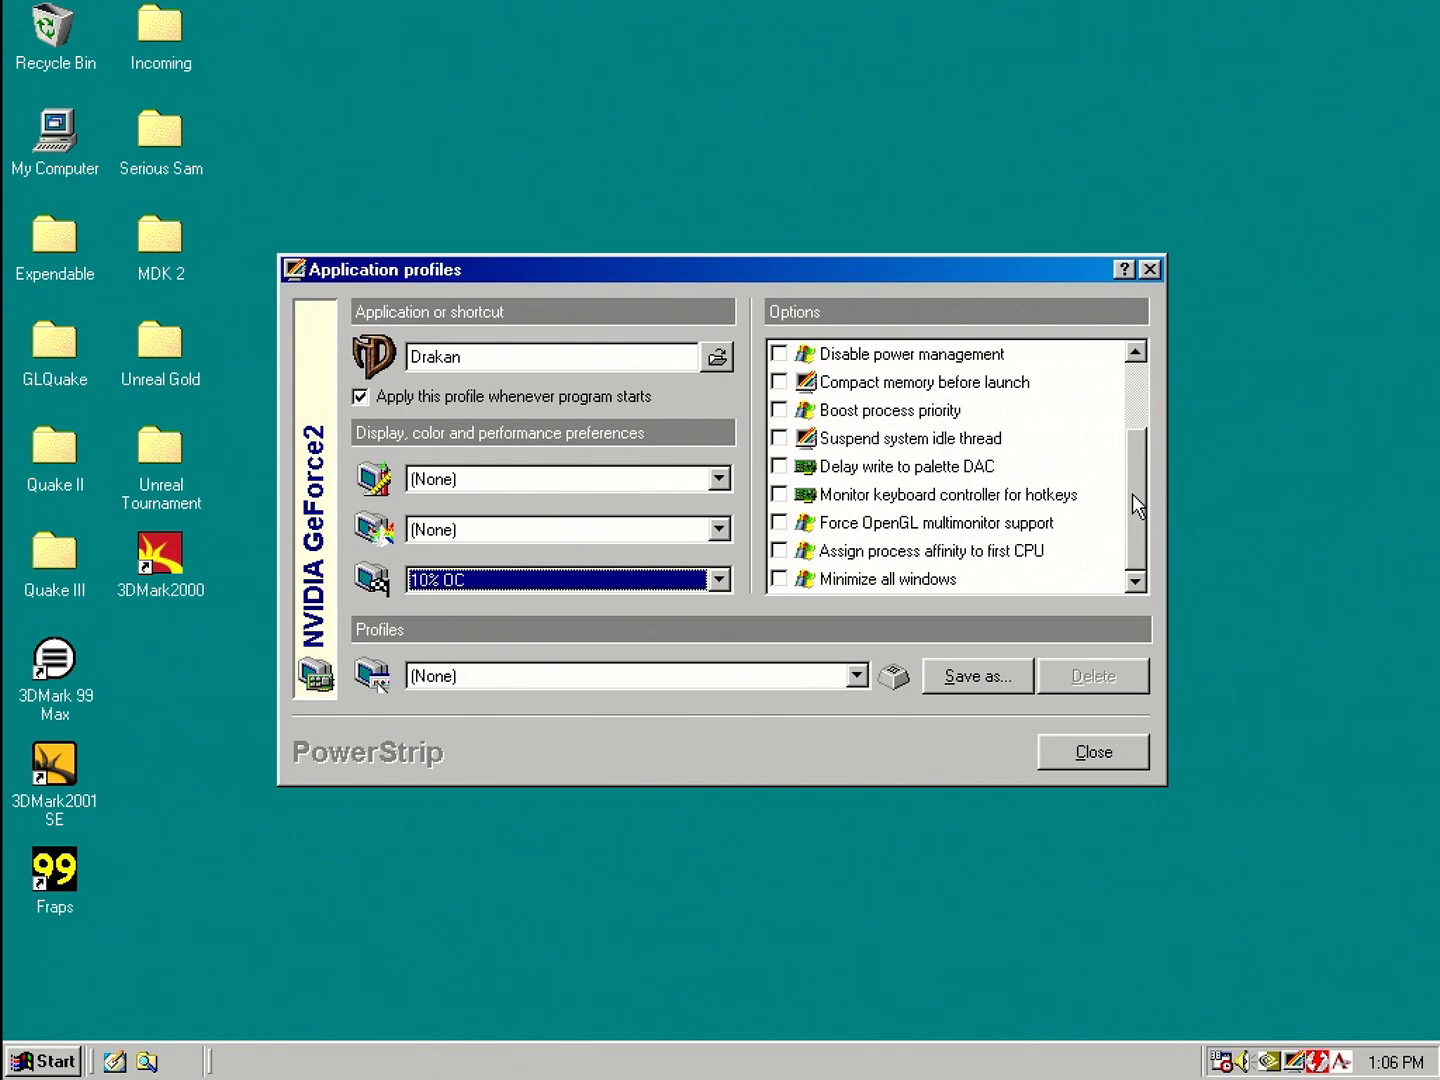
{"action": "scroll", "coordinate": [1132, 467], "scroll_direction": "up", "scroll_amount": 2}
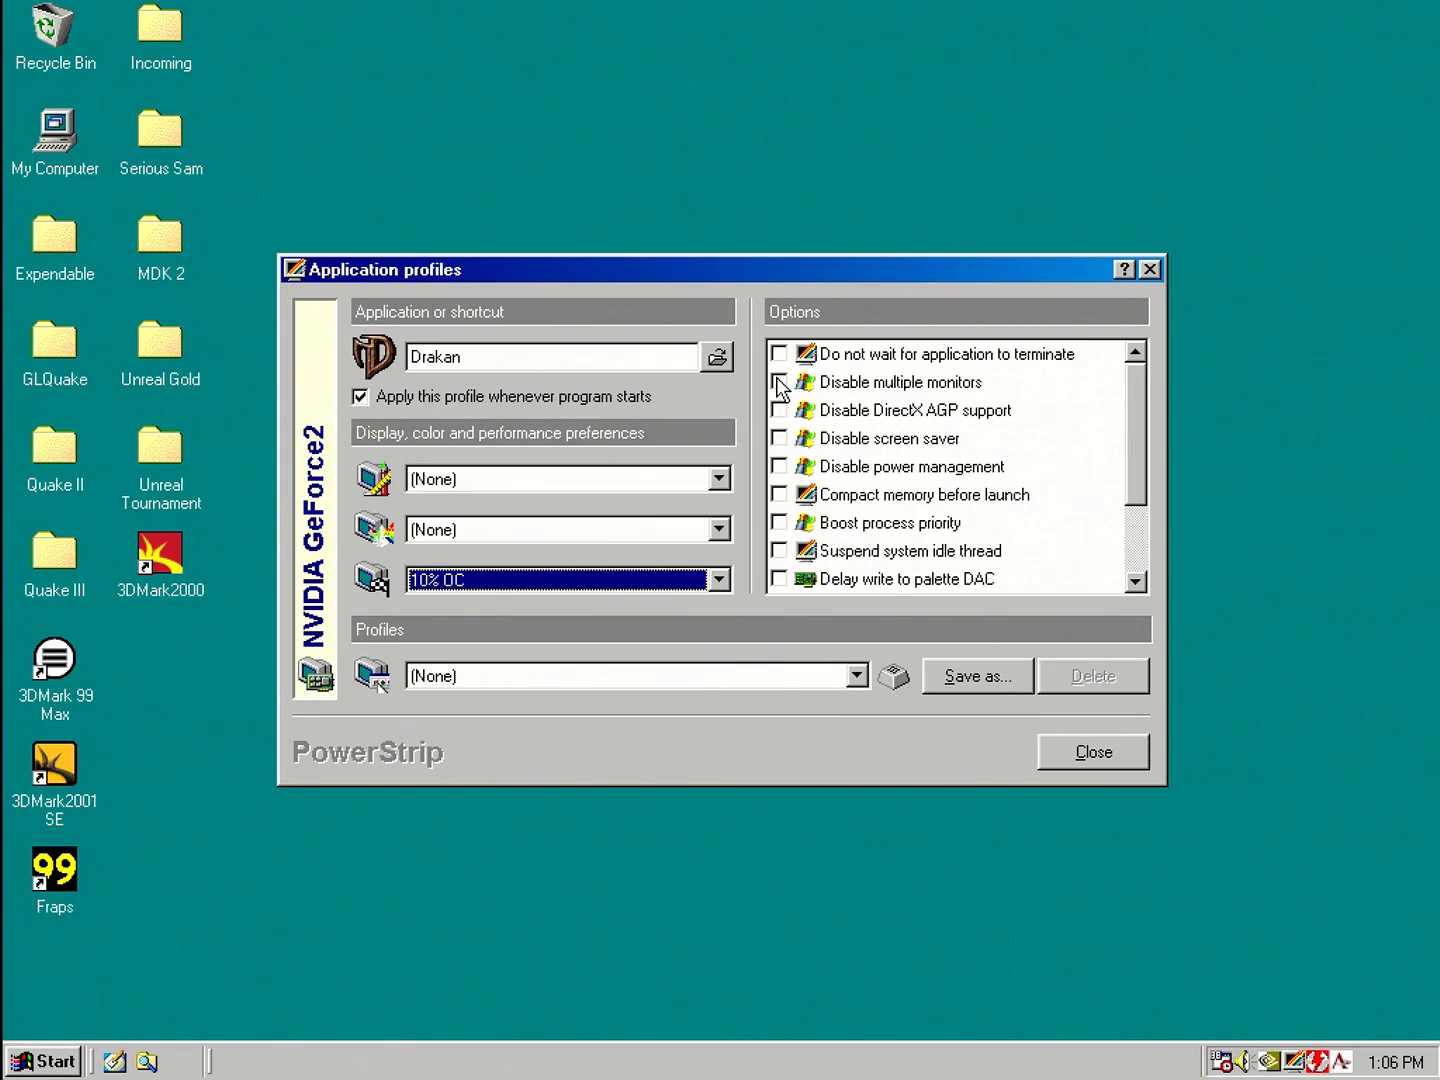
Step: Close Application profiles and bring up the Hot key manager from the tray menu
{"action": "key", "text": "Escape"}
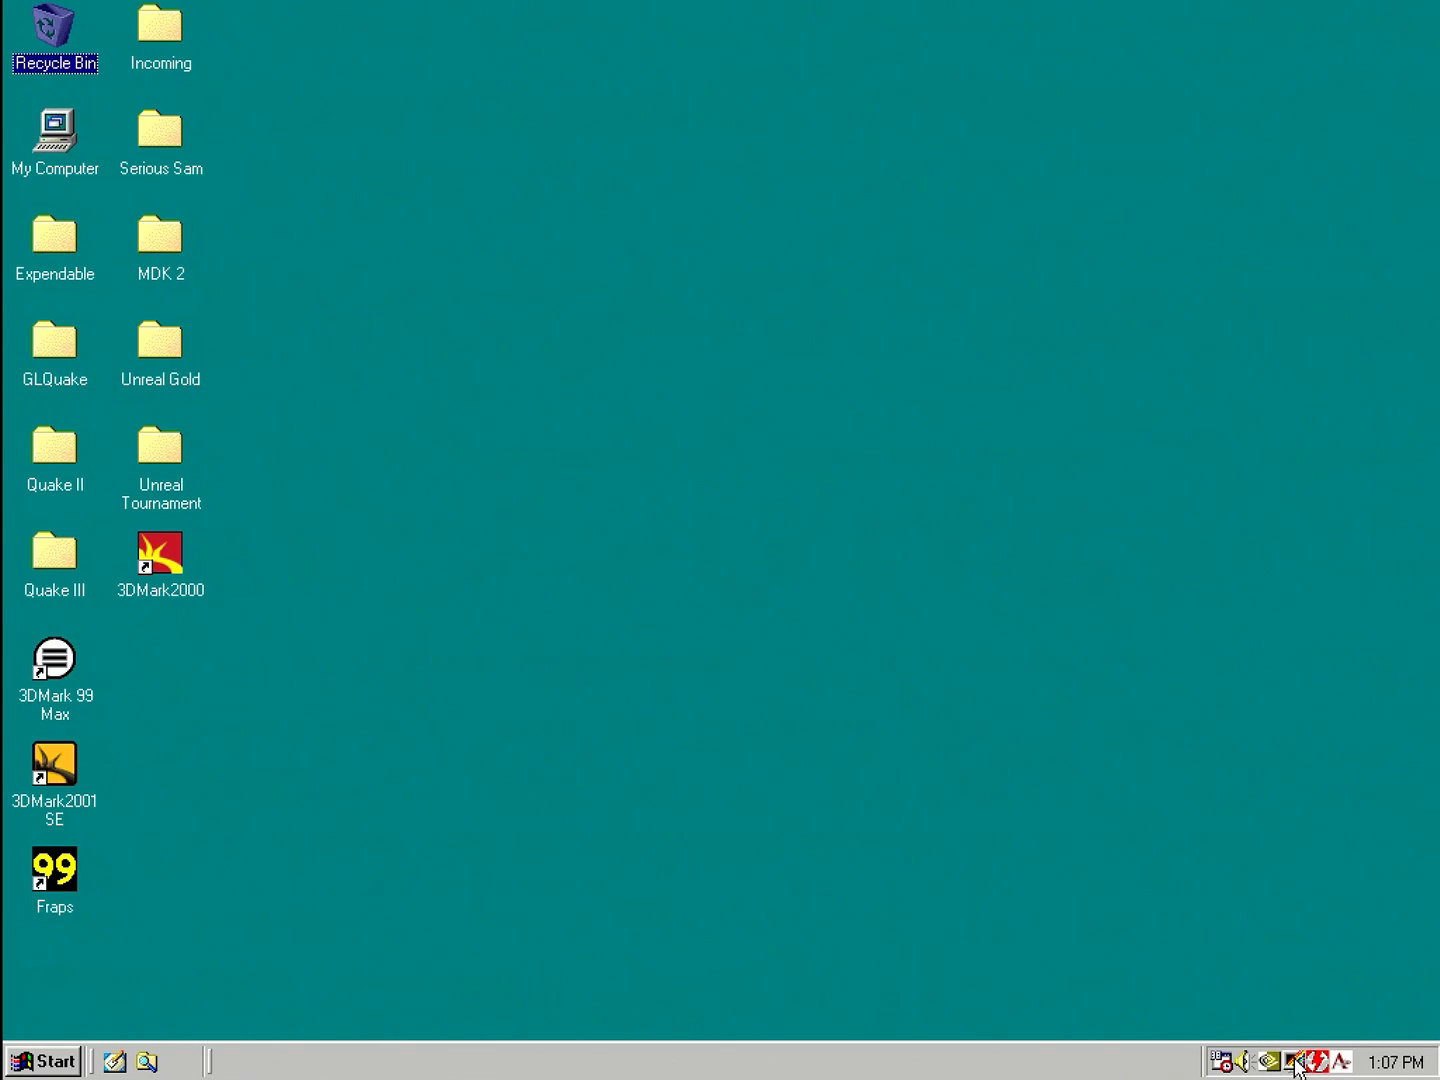
{"action": "left_click", "coordinate": [1292, 1061]}
{"action": "mouse_move", "coordinate": [1191, 852]}
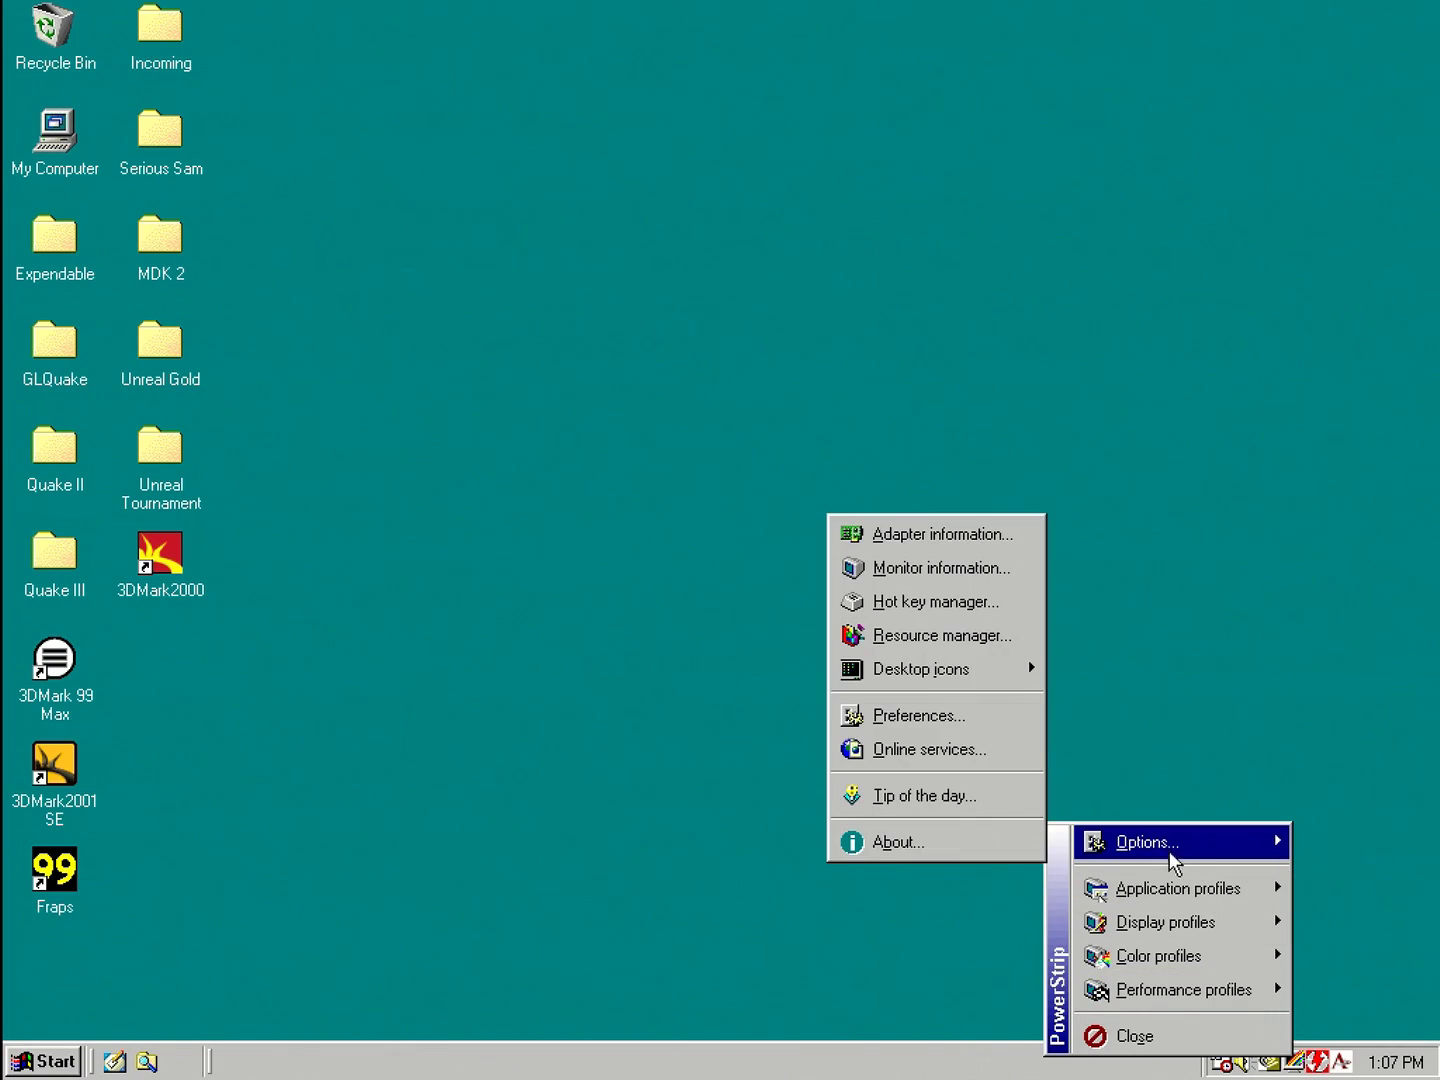
{"action": "left_click", "coordinate": [935, 600]}
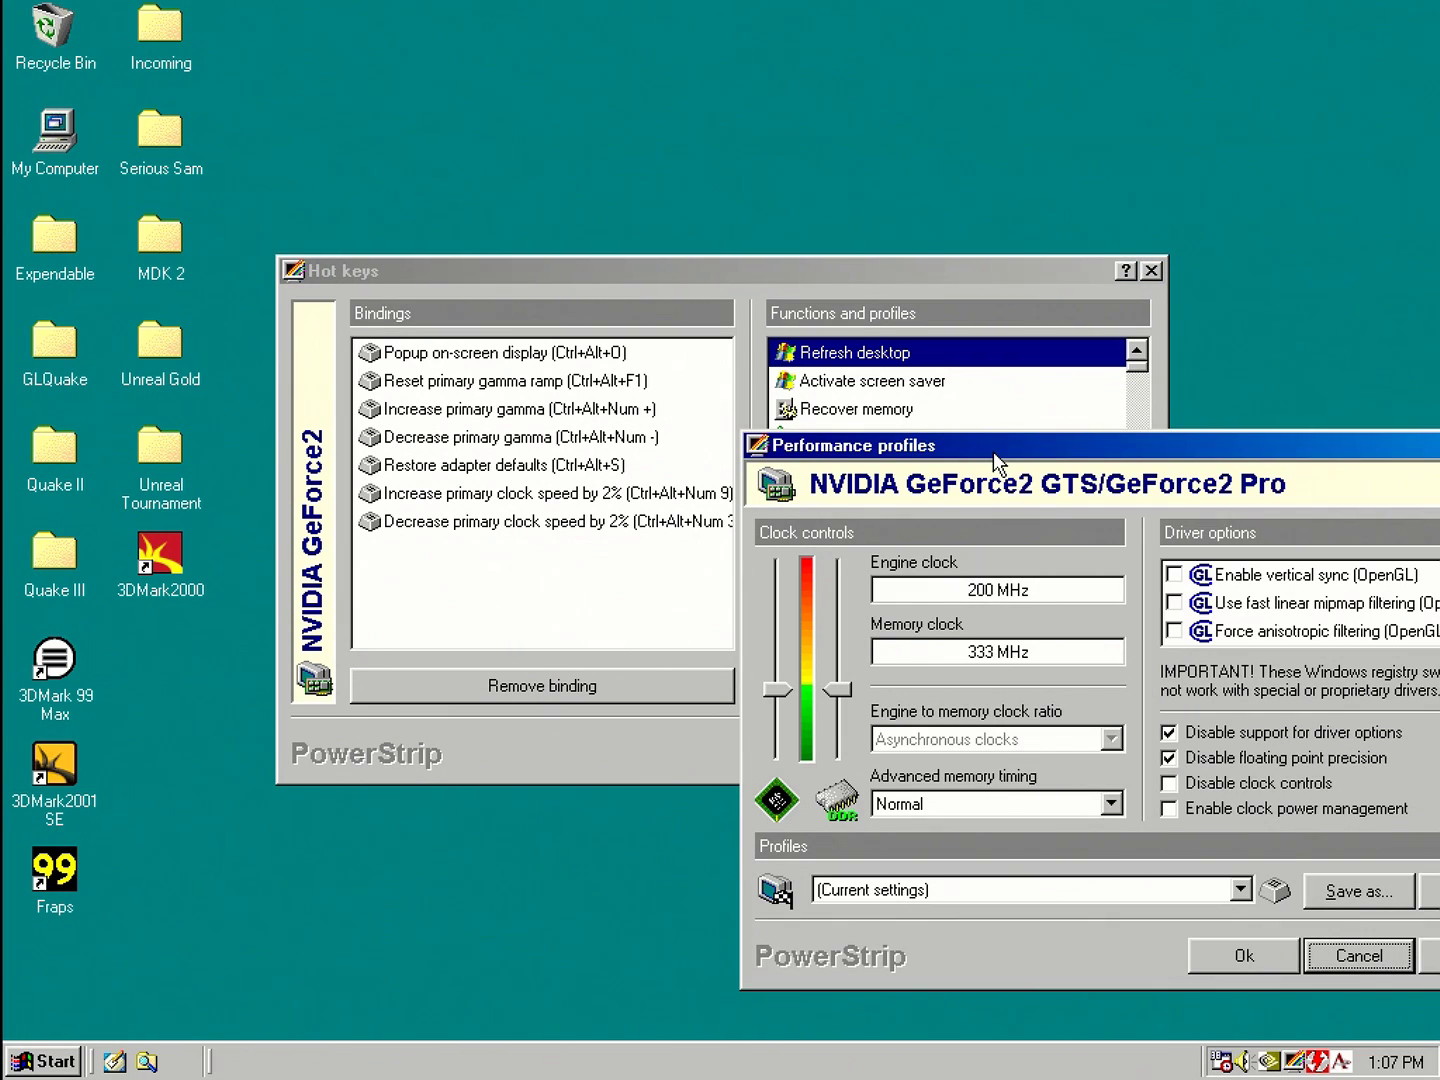
Step: Raise clocks to 216/361 MHz with Ctrl+Alt+Num 9, then lower them with Ctrl+Alt+Num 3
{"action": "key", "text": "ctrl+alt+KP_9"}
{"action": "key", "text": "ctrl+alt+KP_9"}
{"action": "key", "text": "ctrl+alt+KP_9"}
{"action": "key", "text": "ctrl+alt+KP_9"}
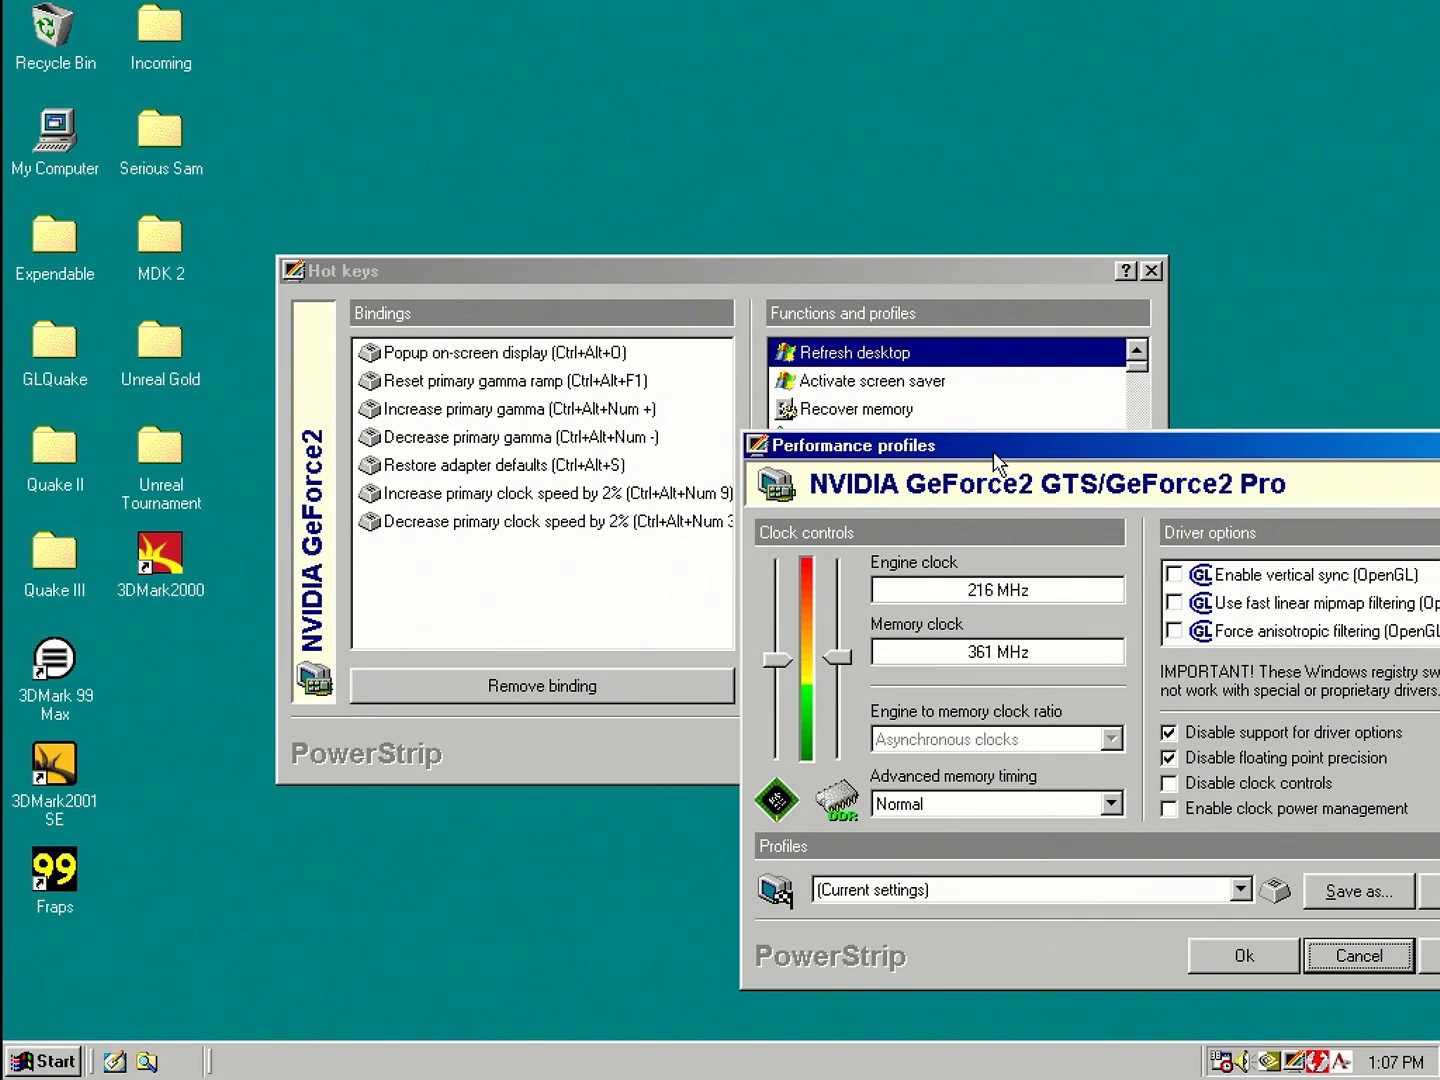
{"action": "key", "text": "ctrl+alt+KP_3"}
{"action": "key", "text": "ctrl+alt+KP_3"}
{"action": "key", "text": "ctrl+alt+KP_3"}
{"action": "key", "text": "ctrl+alt+KP_3"}
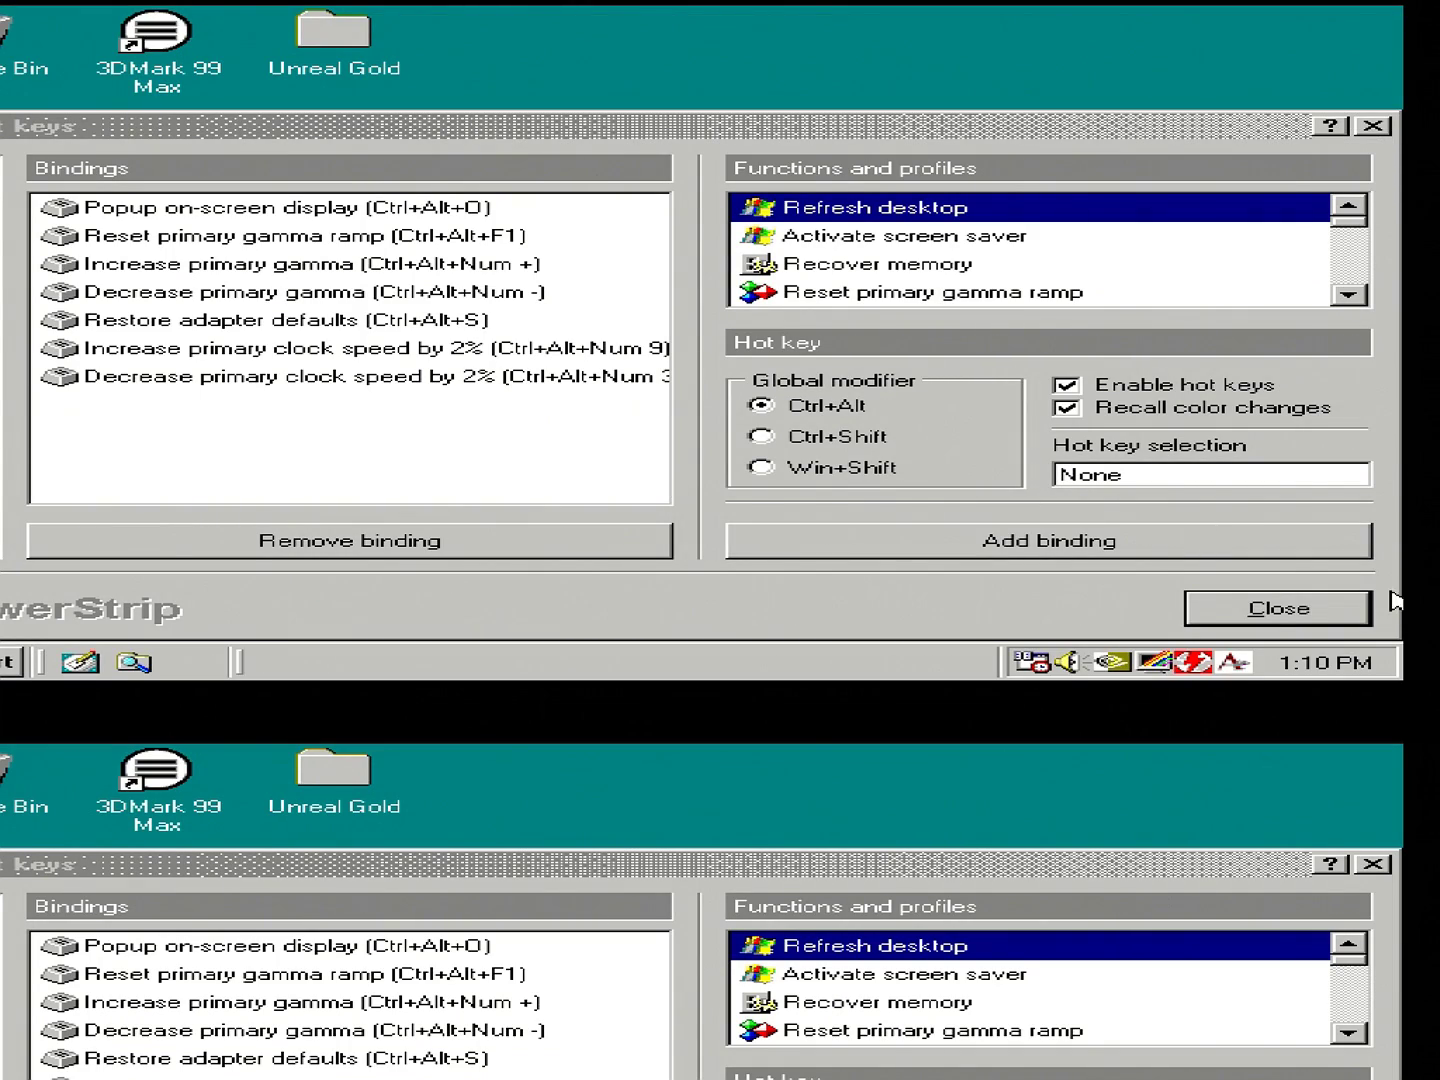
Step: Close Hot keys and set the display to 1024x768, True Color (32 bit), without restarting
{"action": "left_click", "coordinate": [1277, 602]}
{"action": "right_click", "coordinate": [698, 440]}
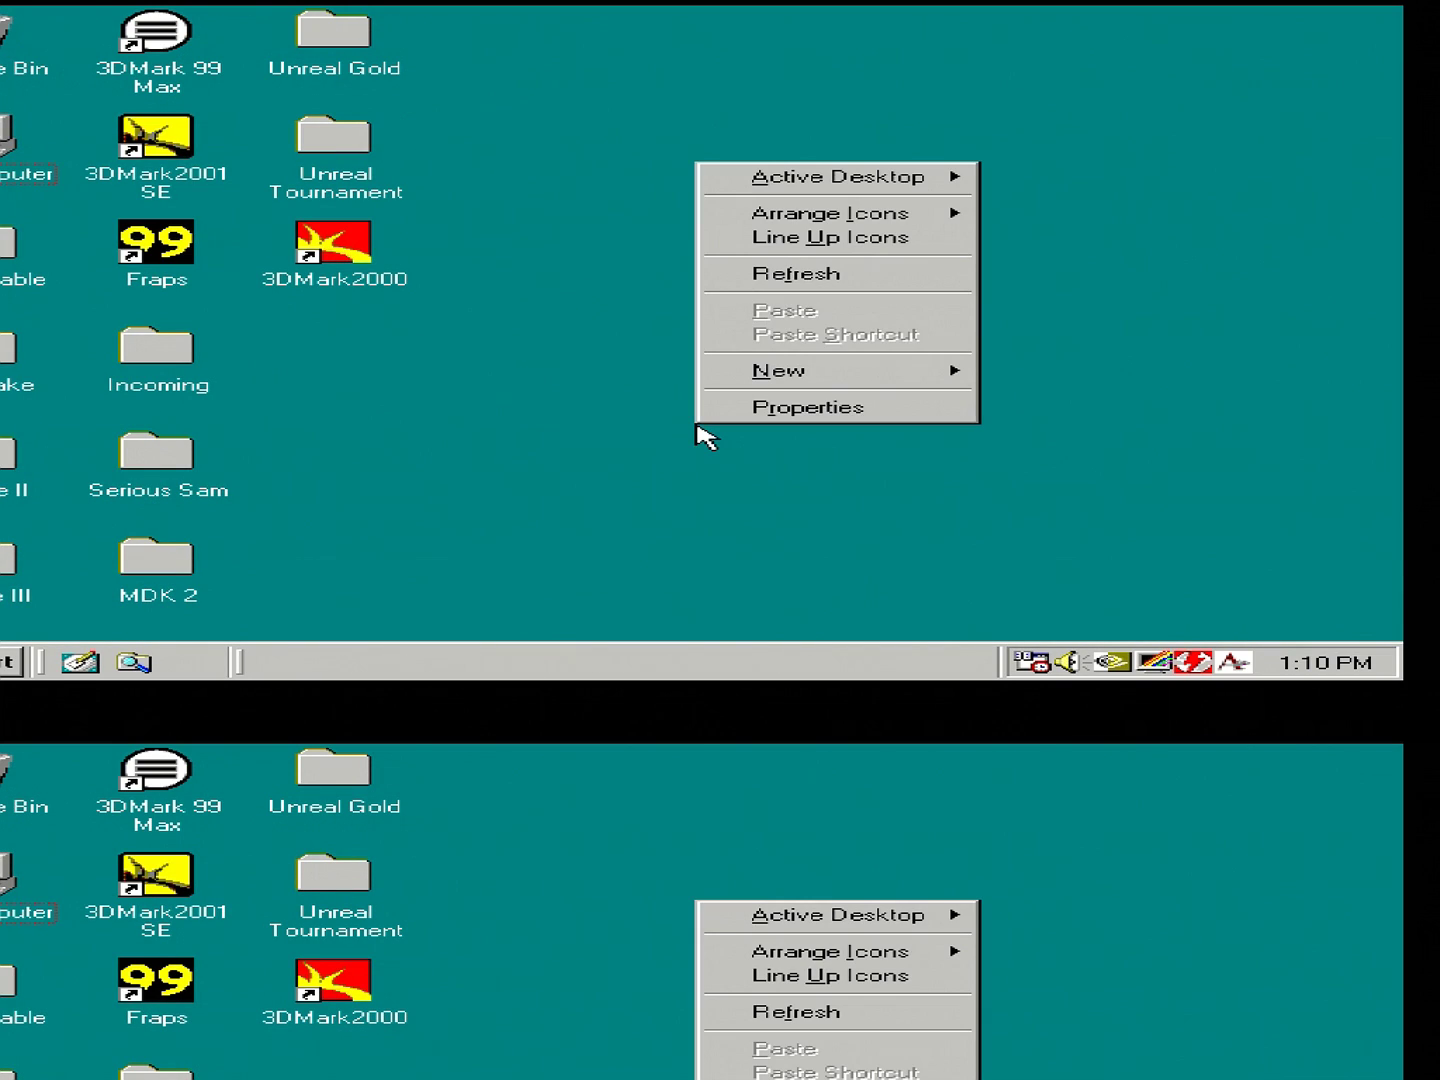
{"action": "left_click", "coordinate": [823, 410]}
{"action": "left_click", "coordinate": [903, 62]}
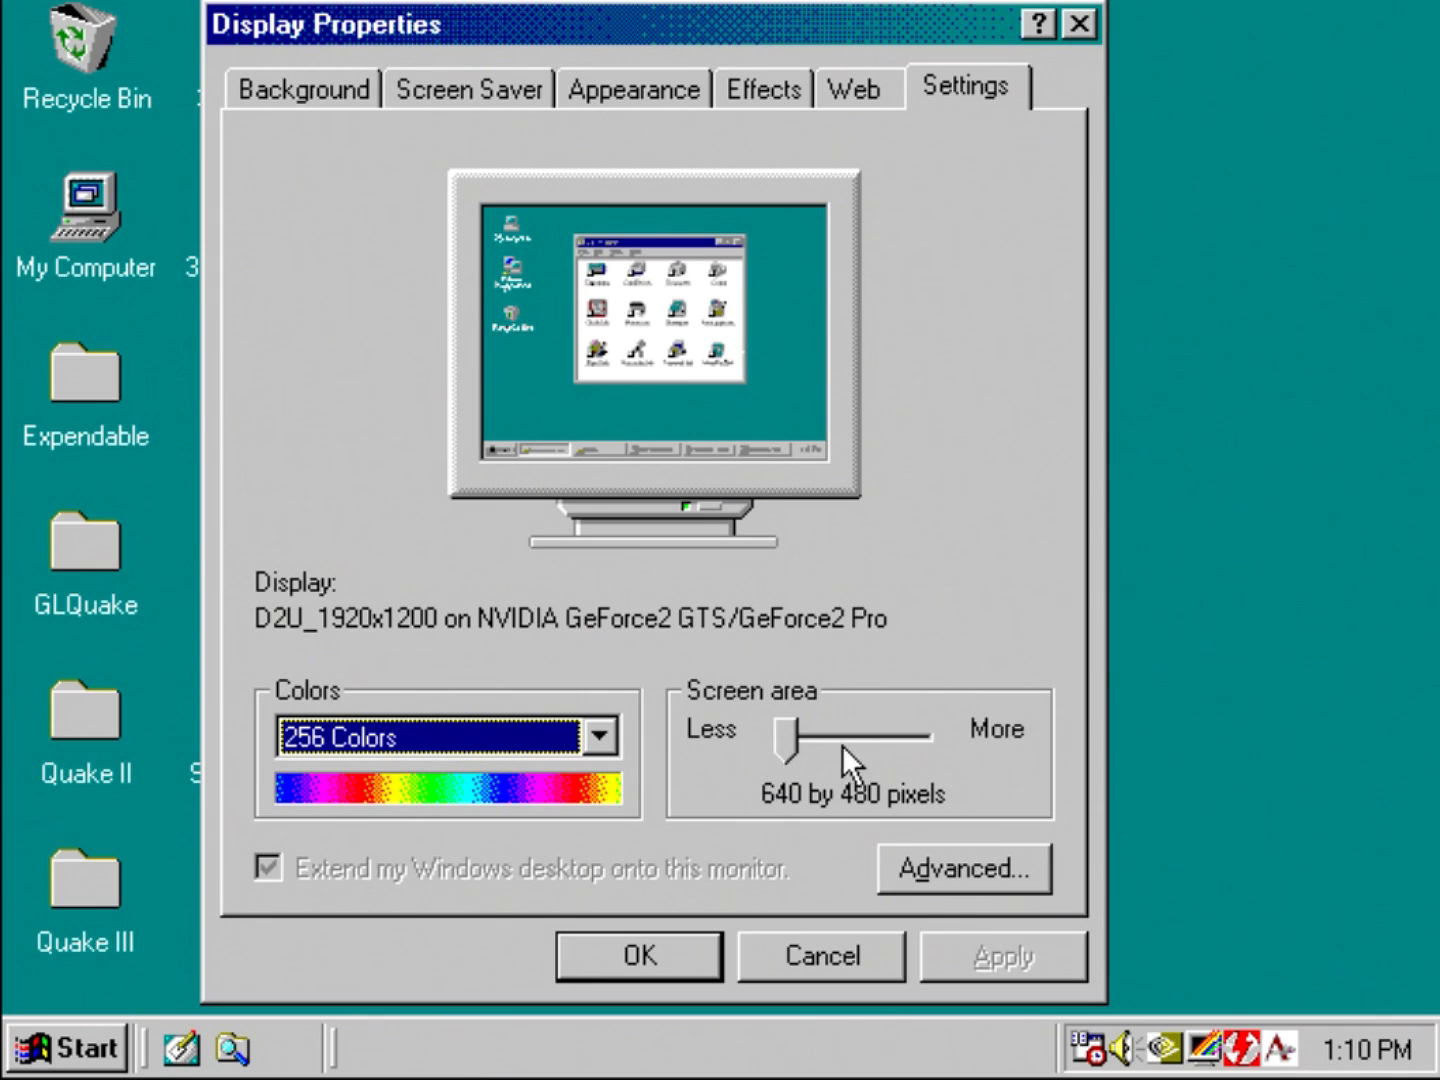
{"action": "left_click_drag", "start_coordinate": [783, 720], "coordinate": [817, 722]}
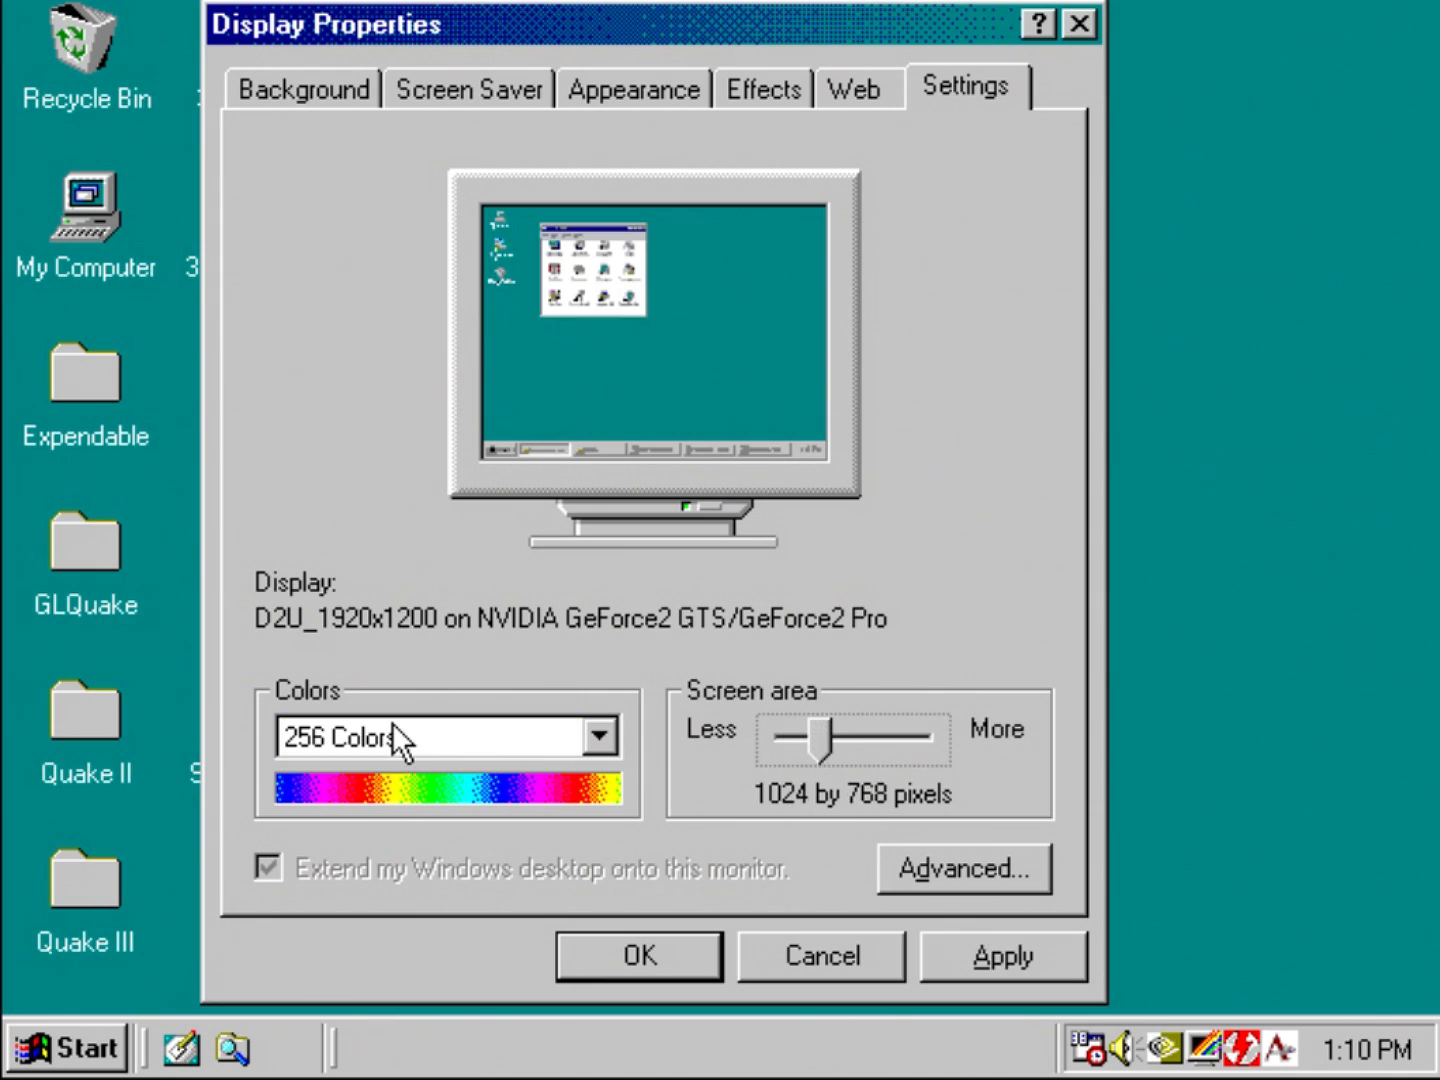
{"action": "left_click", "coordinate": [490, 737]}
{"action": "left_click", "coordinate": [389, 866]}
{"action": "left_click", "coordinate": [642, 958]}
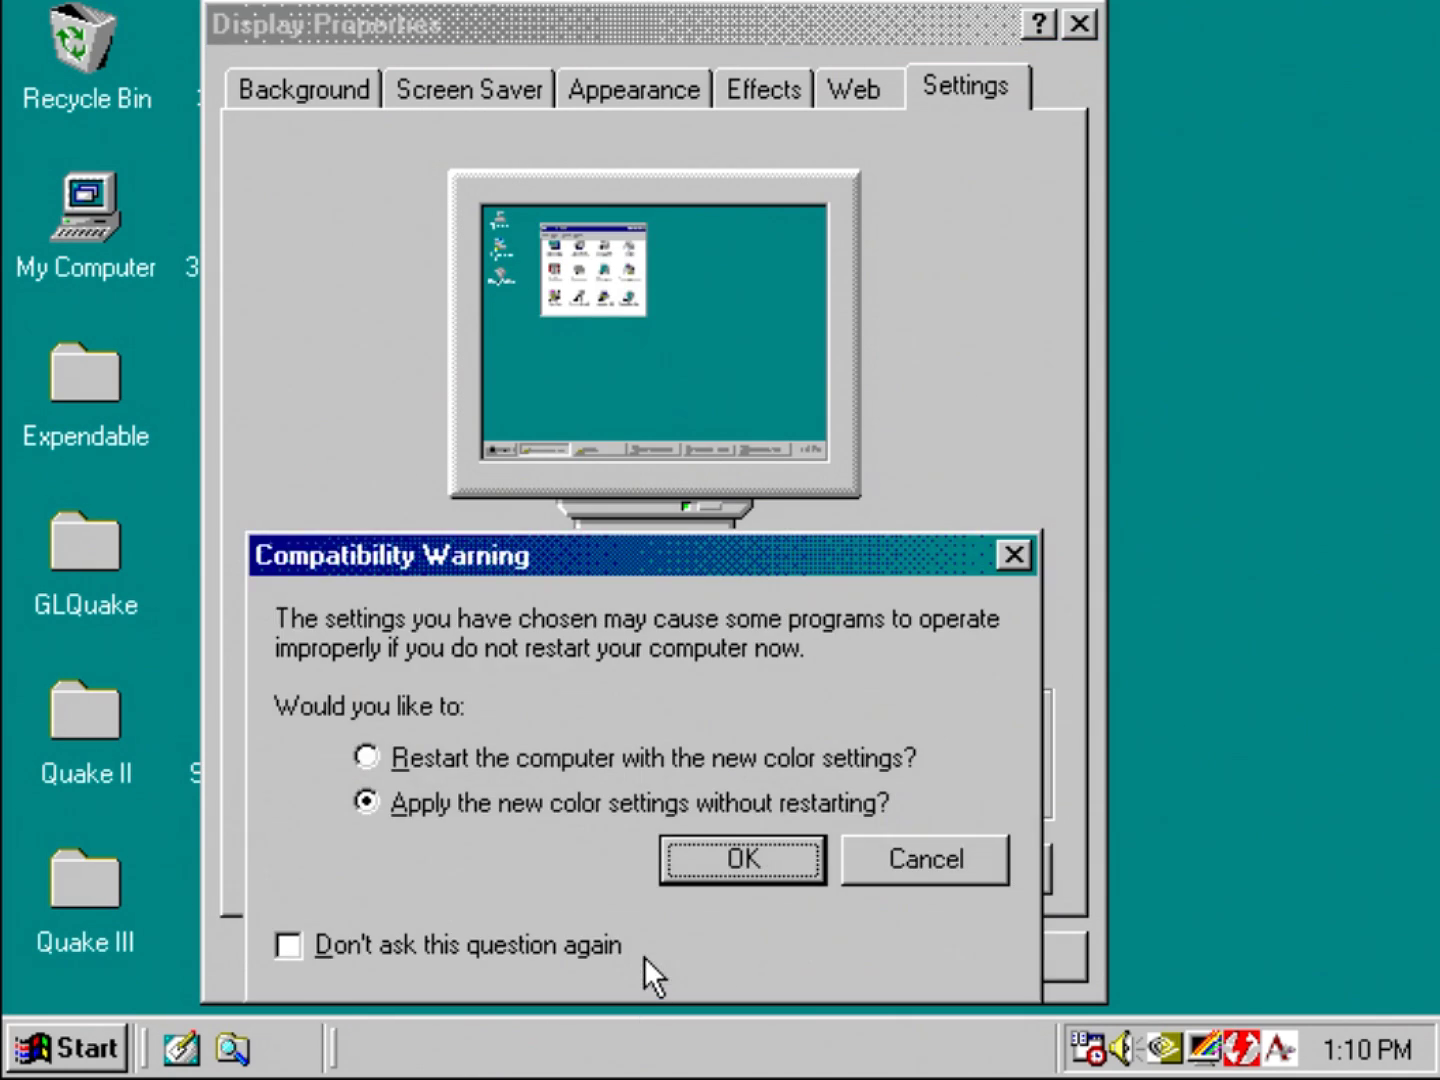
{"action": "left_click", "coordinate": [733, 857]}
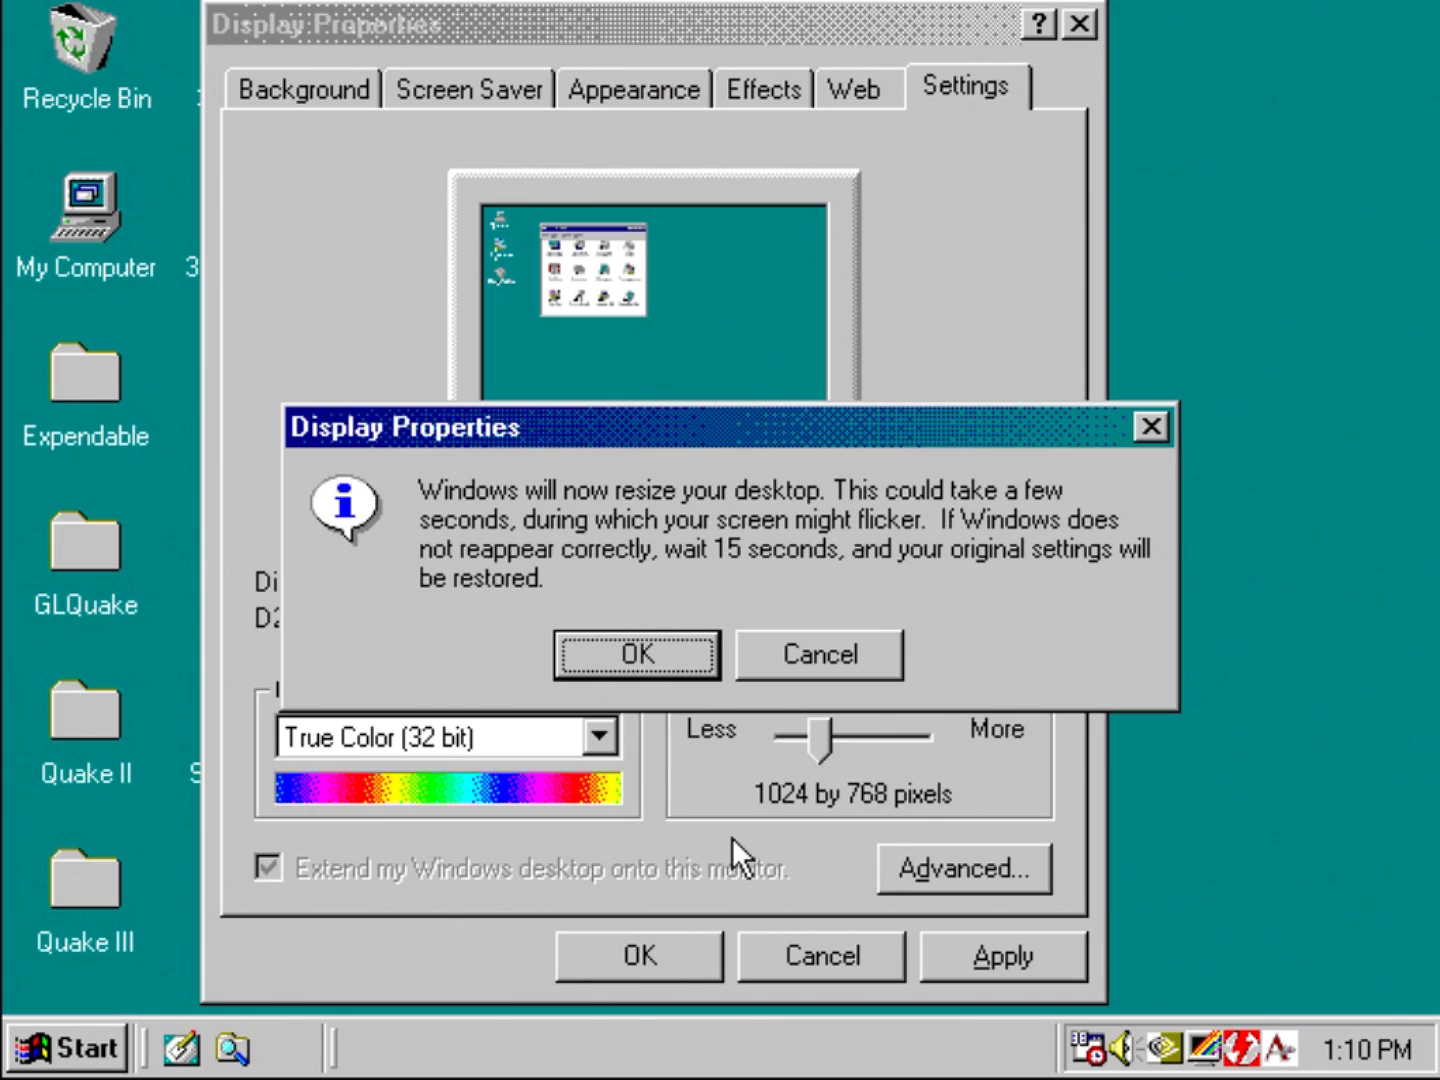
Step: Keep the resized desktop and set Monitor information to 'Write custom monitor driver', dismissing the notice
{"action": "left_click", "coordinate": [670, 660]}
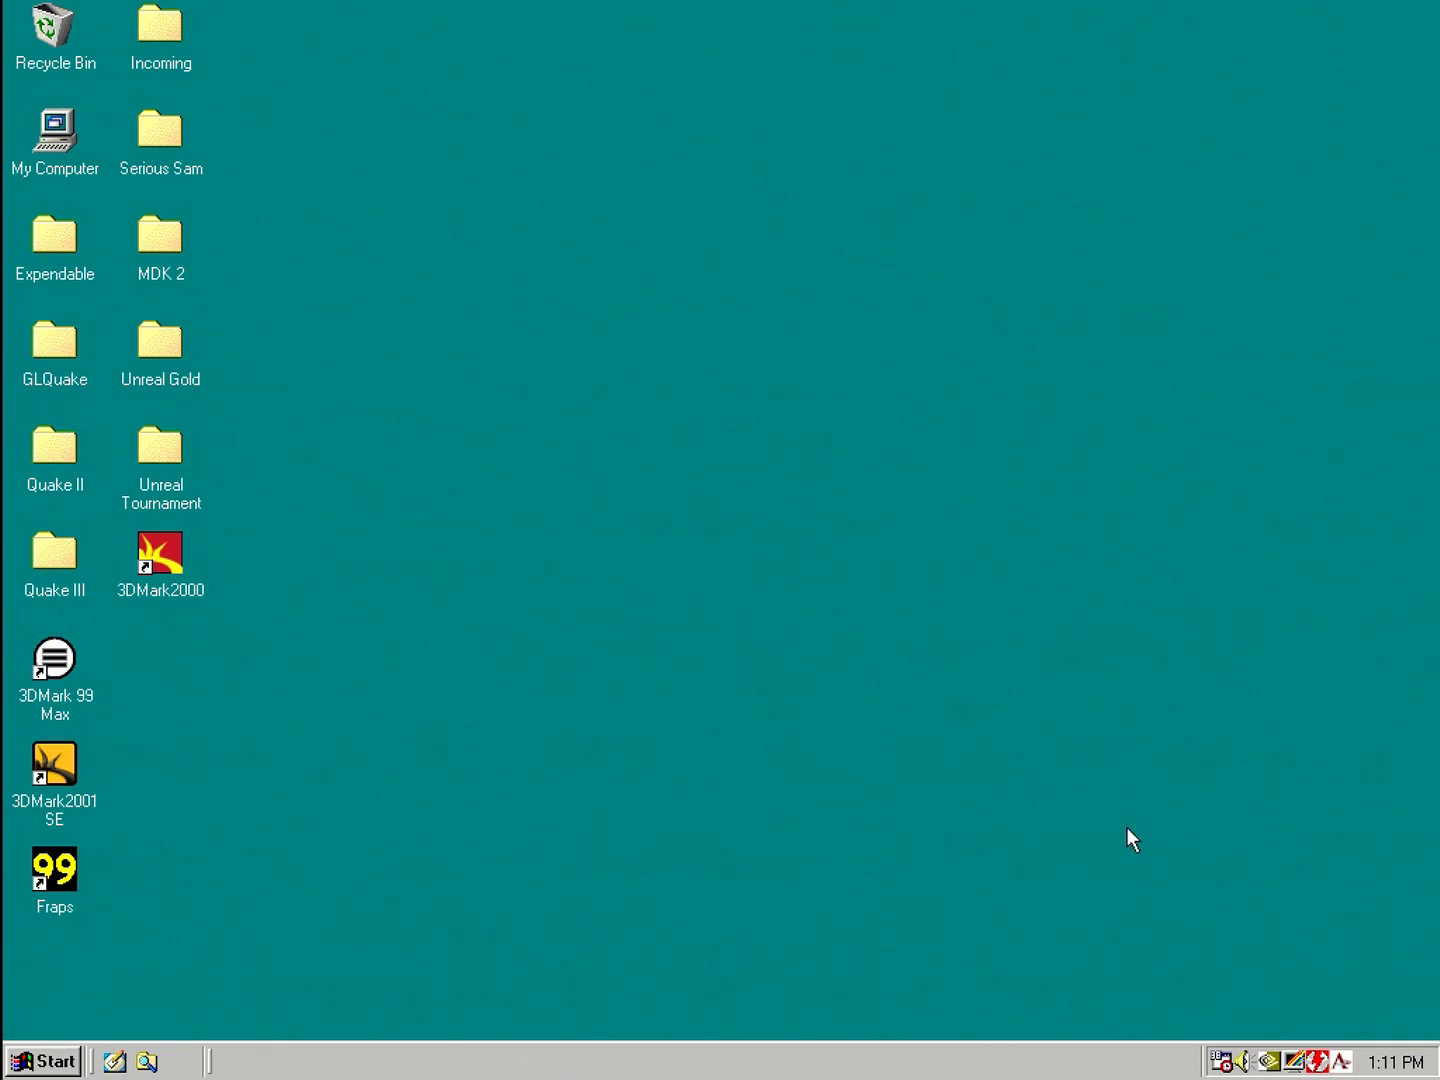
{"action": "left_click", "coordinate": [1295, 1063]}
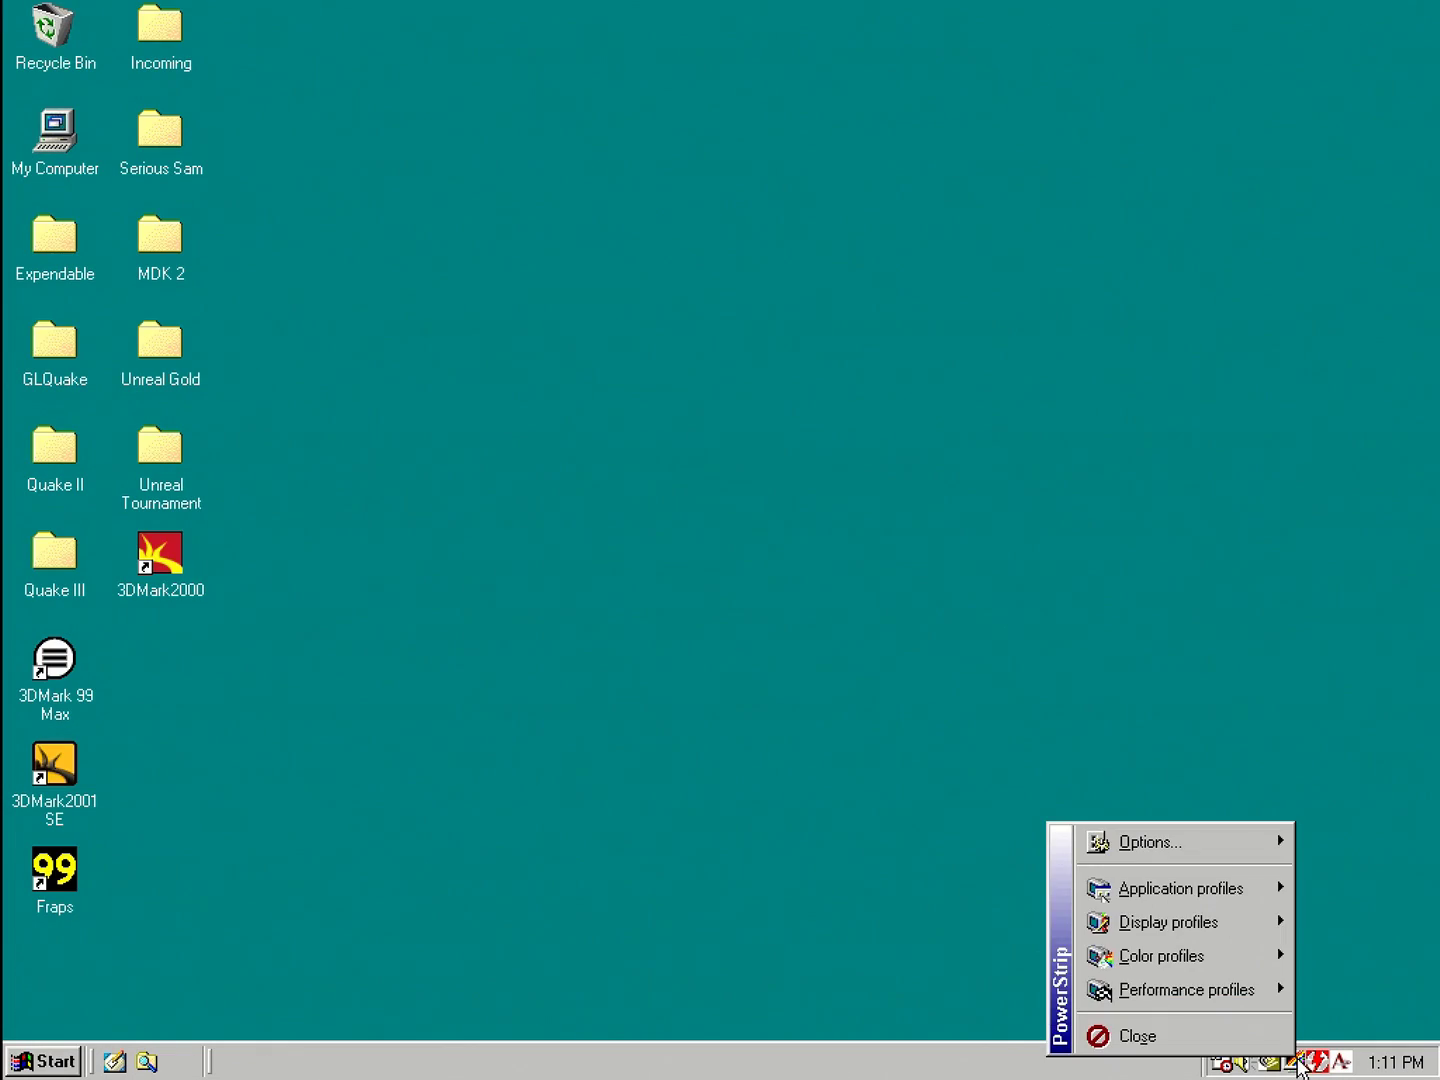
{"action": "mouse_move", "coordinate": [1159, 851]}
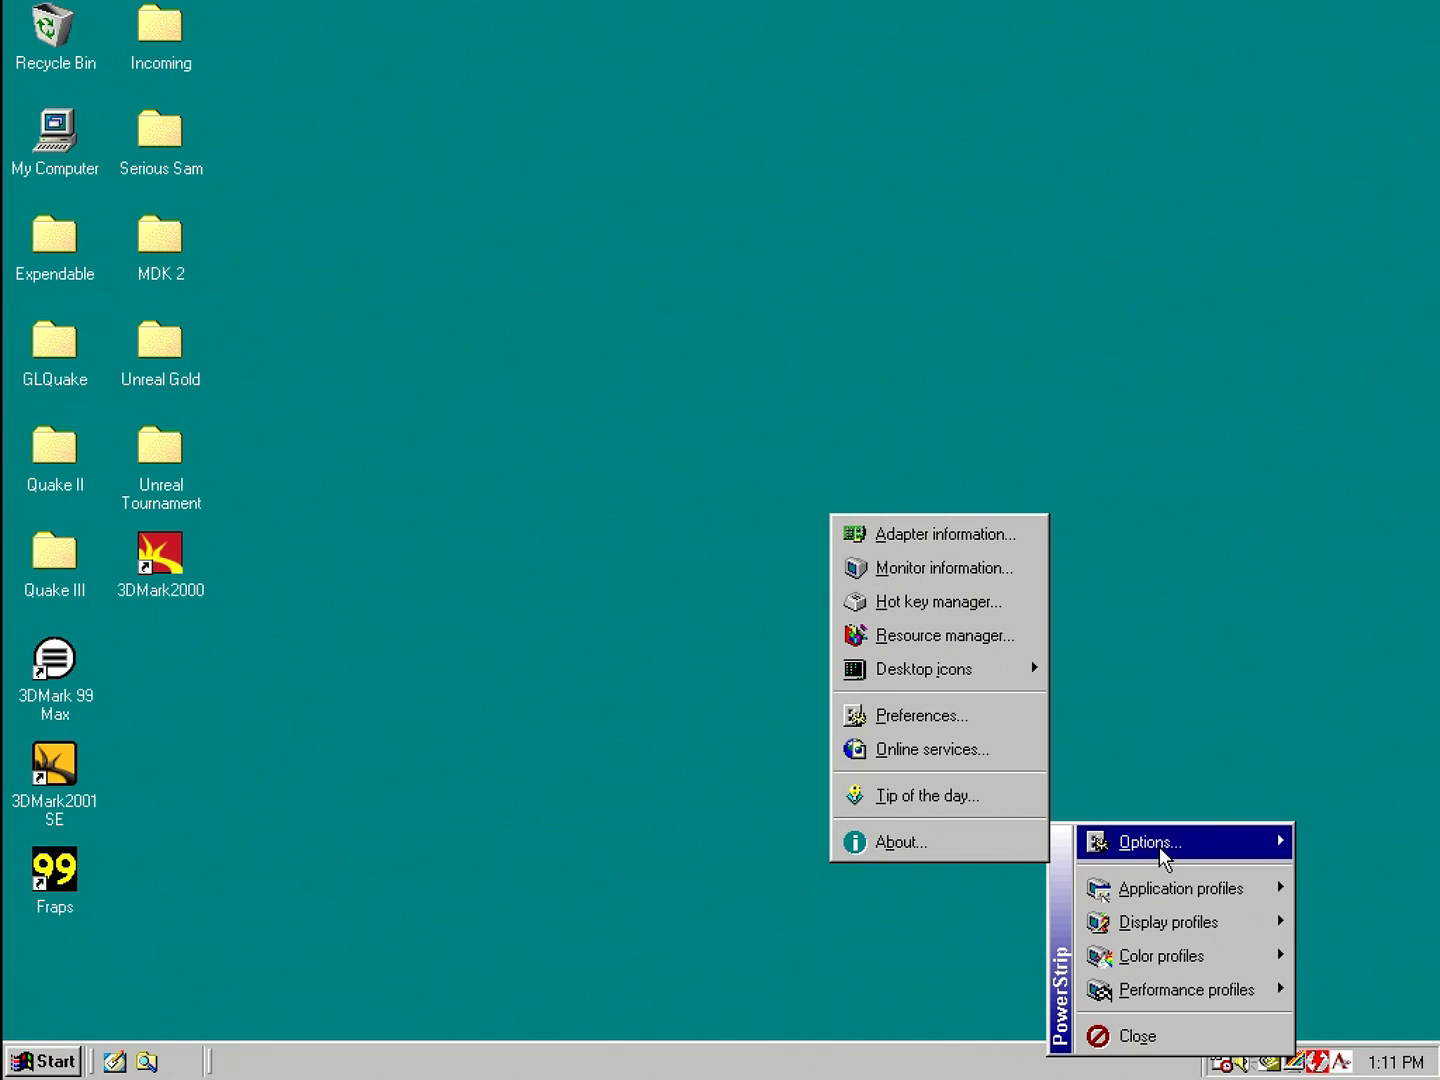
{"action": "left_click", "coordinate": [1004, 577]}
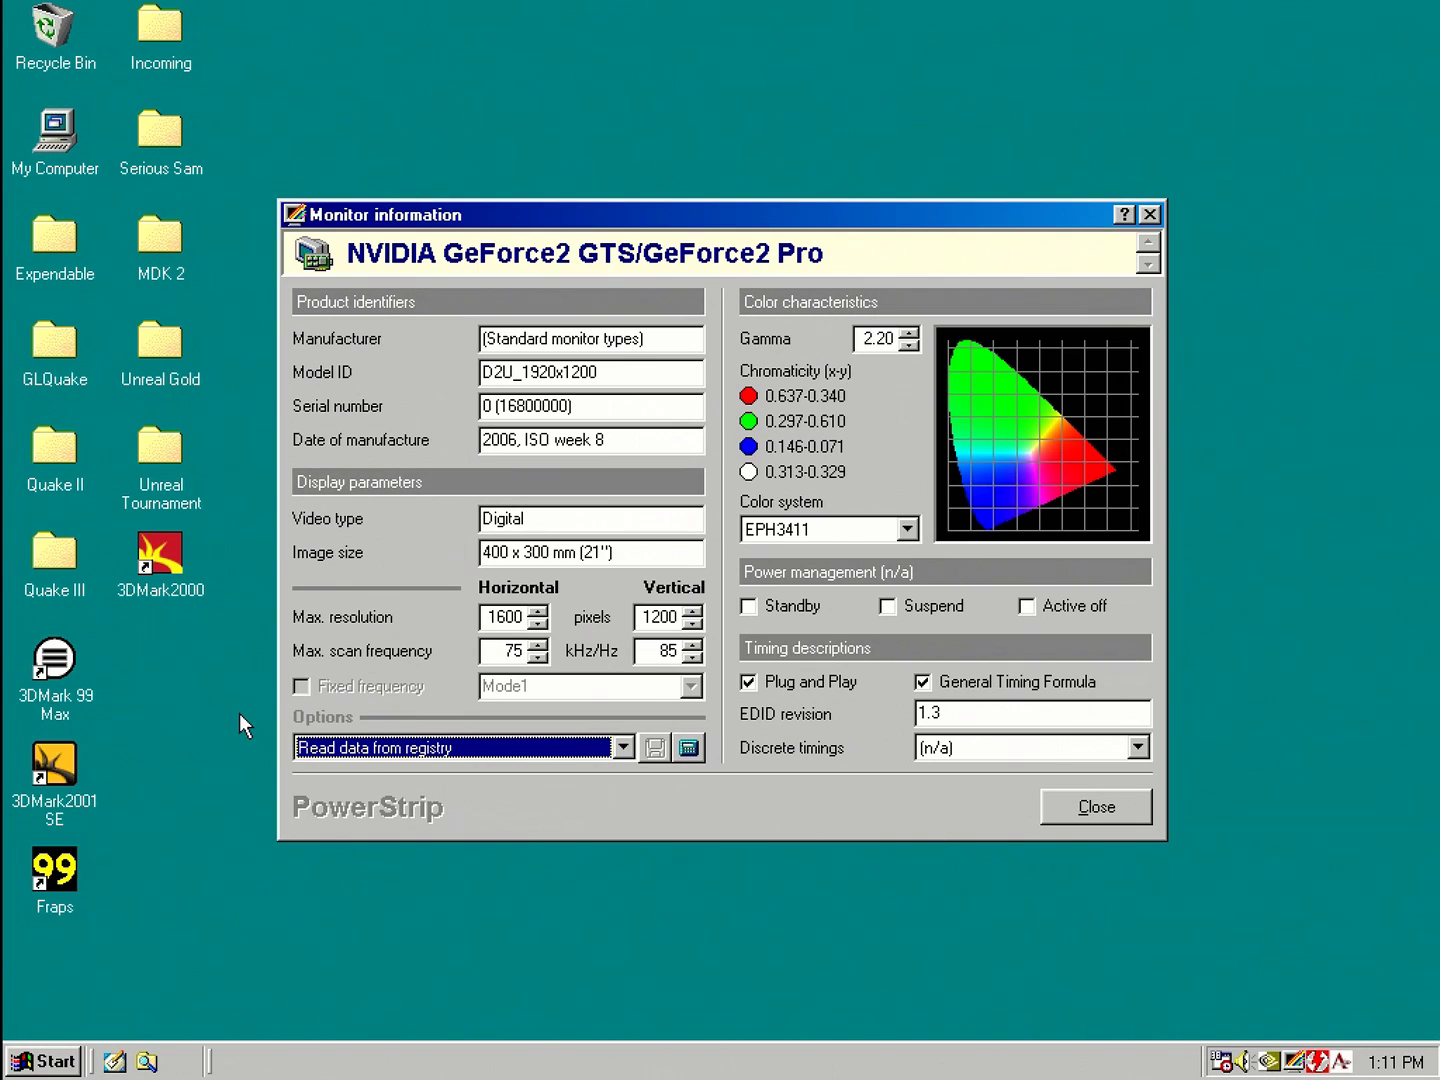
{"action": "left_click", "coordinate": [428, 756]}
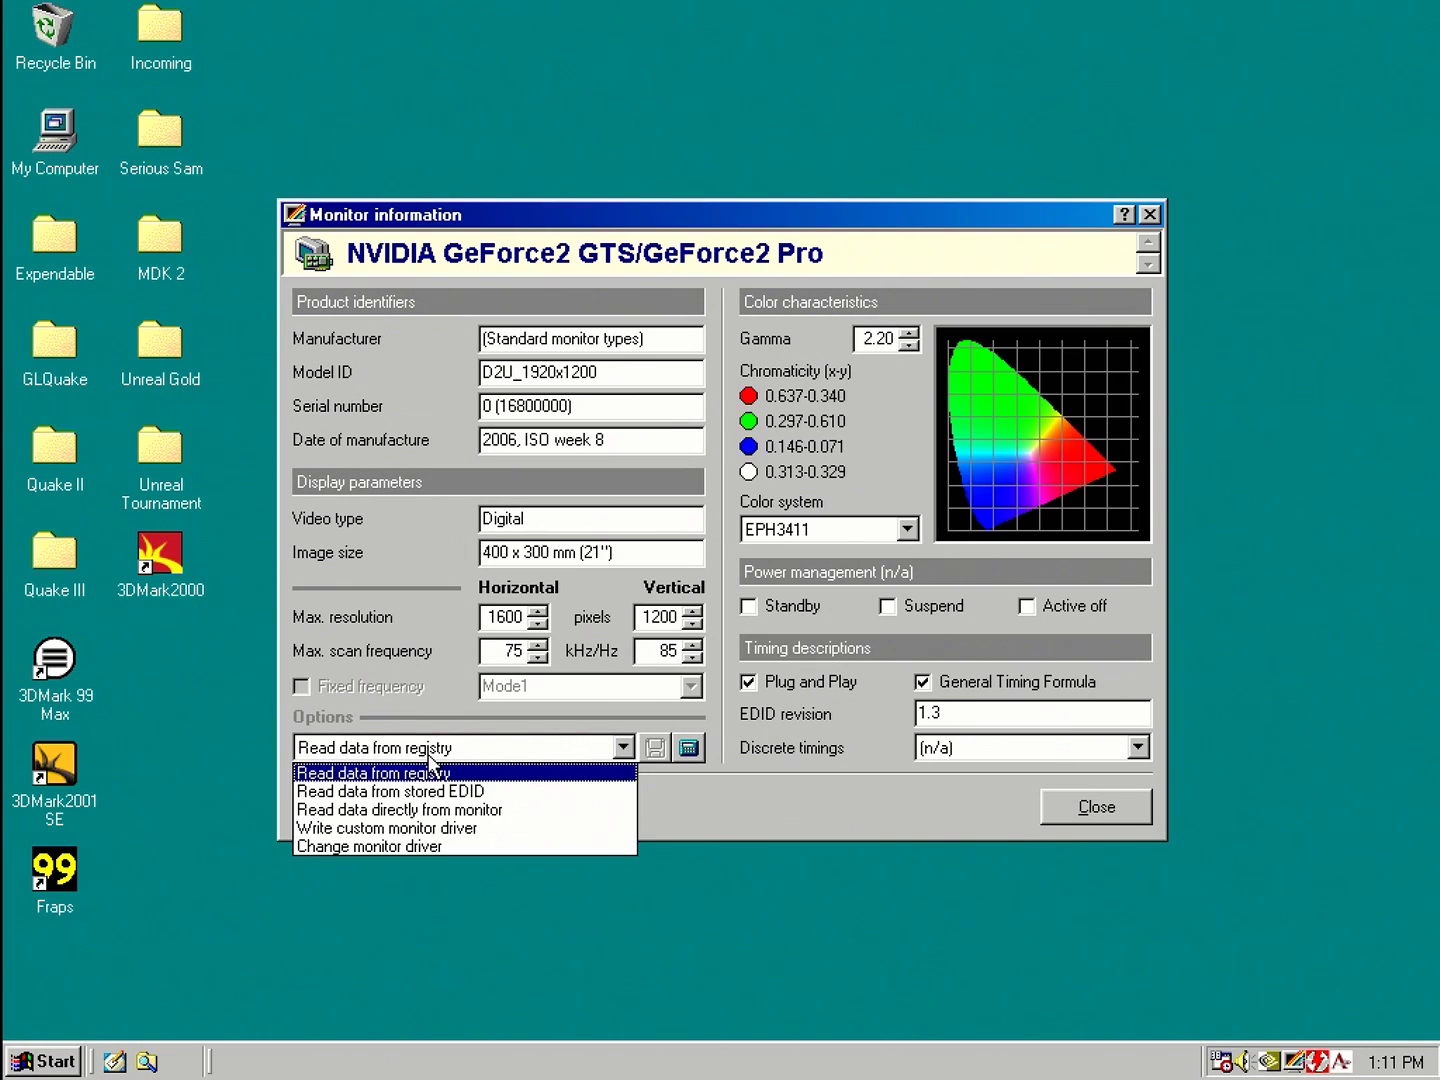
{"action": "left_click", "coordinate": [376, 829]}
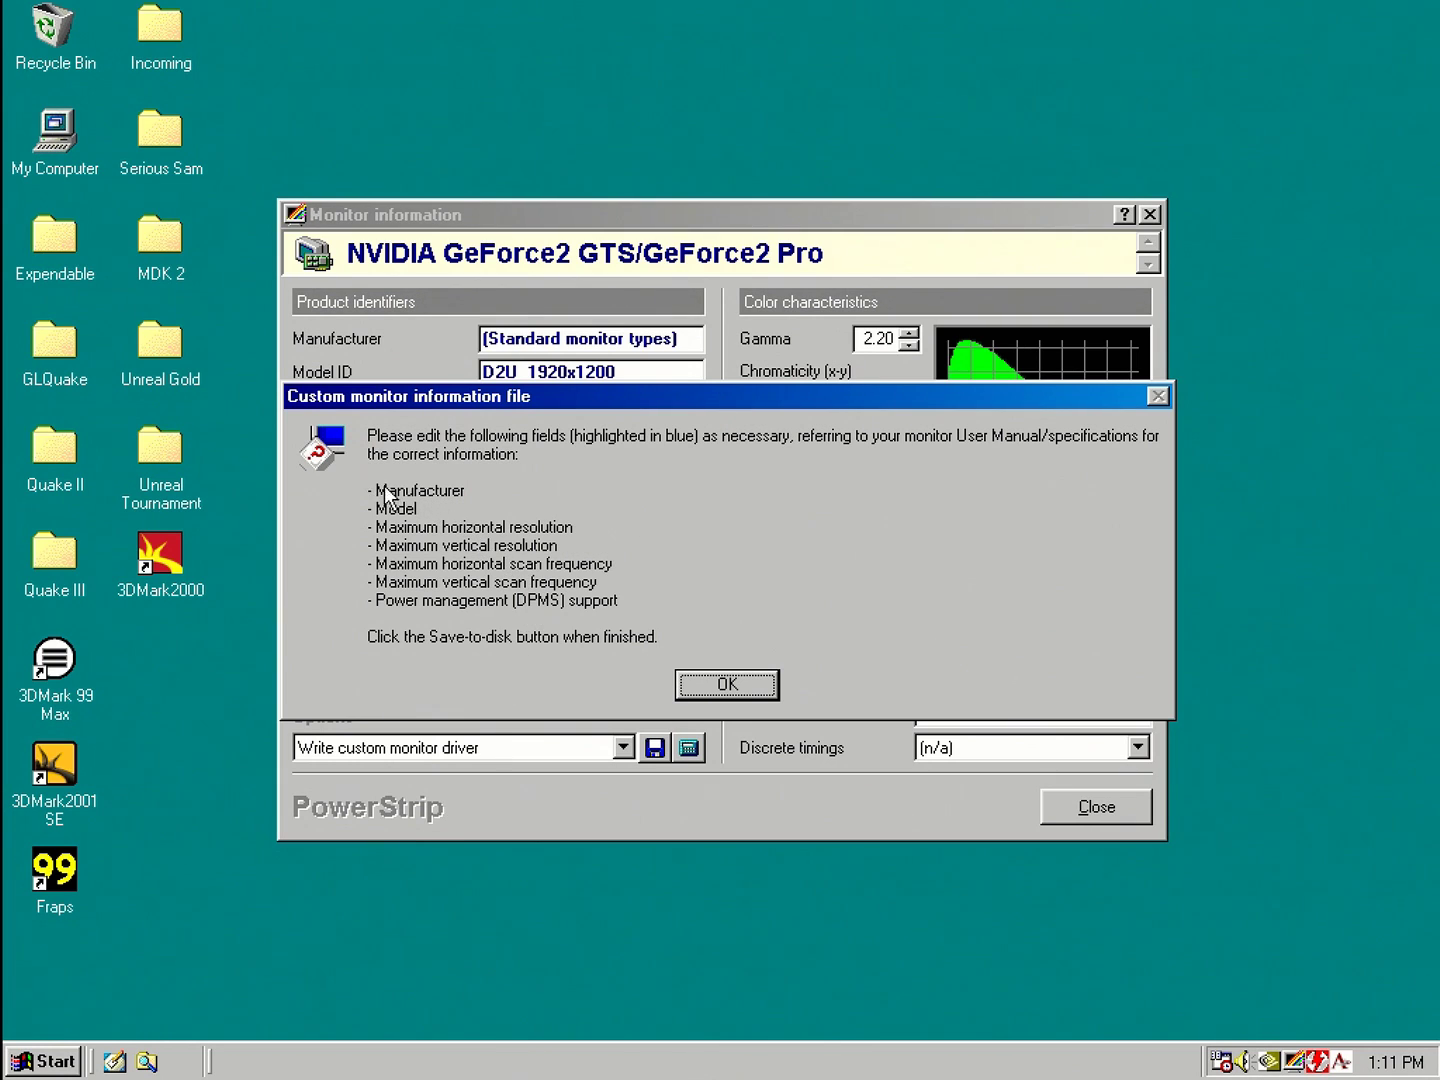
{"action": "left_click", "coordinate": [768, 686]}
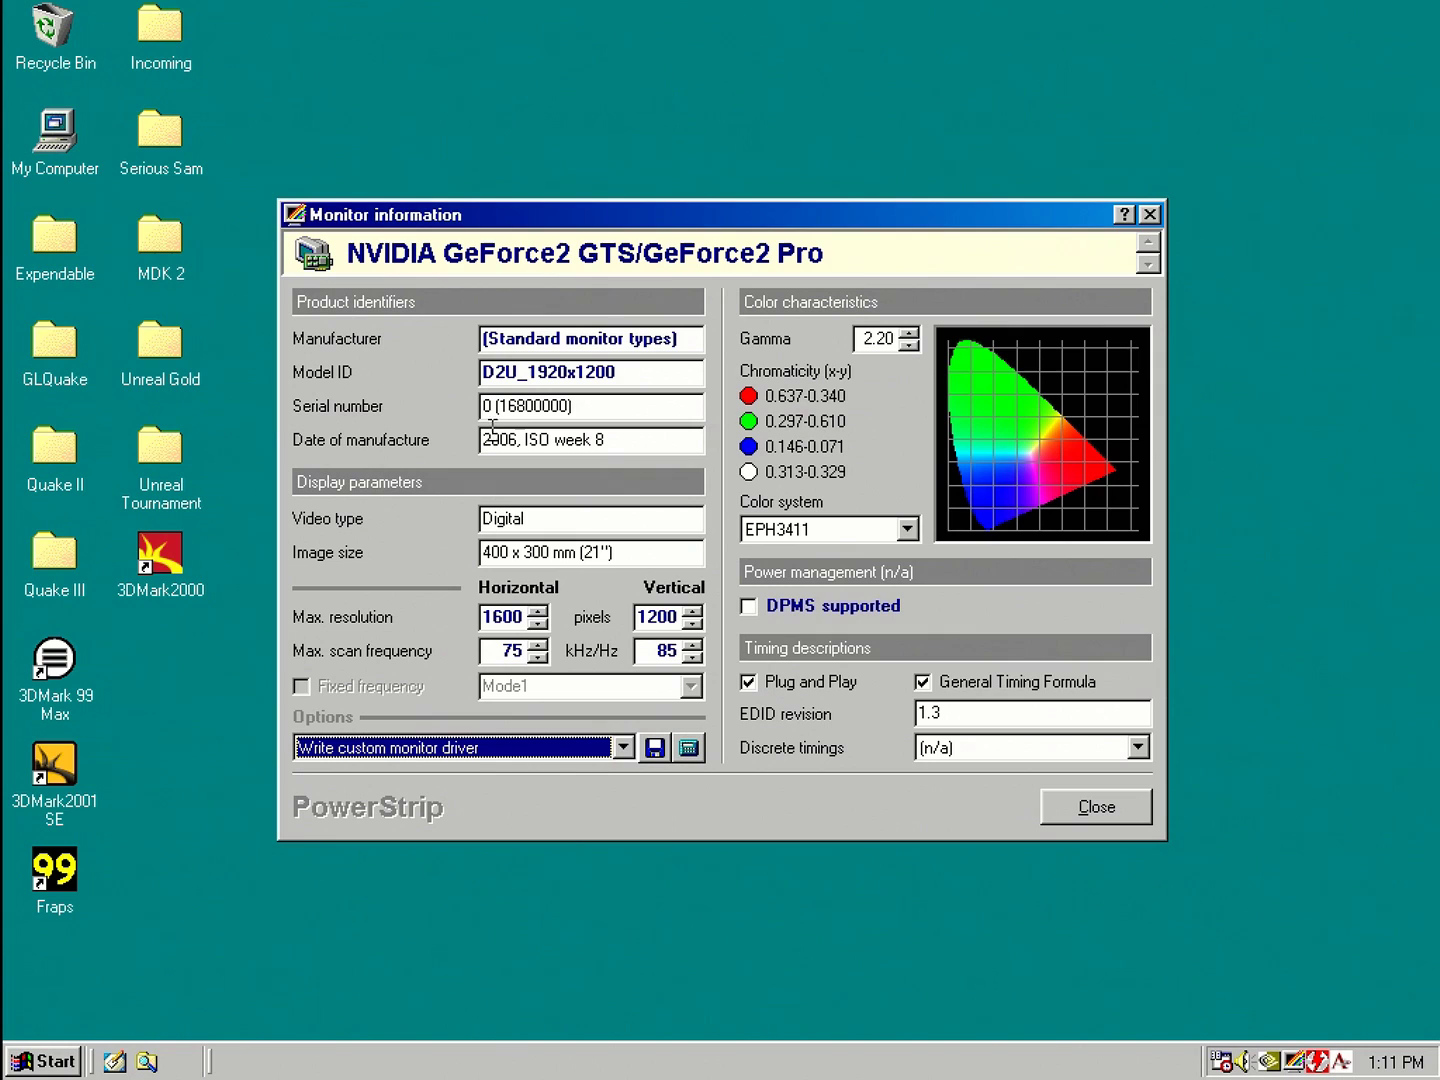
Step: Review the graphics card's Monitor tab under Display Properties > Settings > Advanced
{"action": "right_click", "coordinate": [475, 152]}
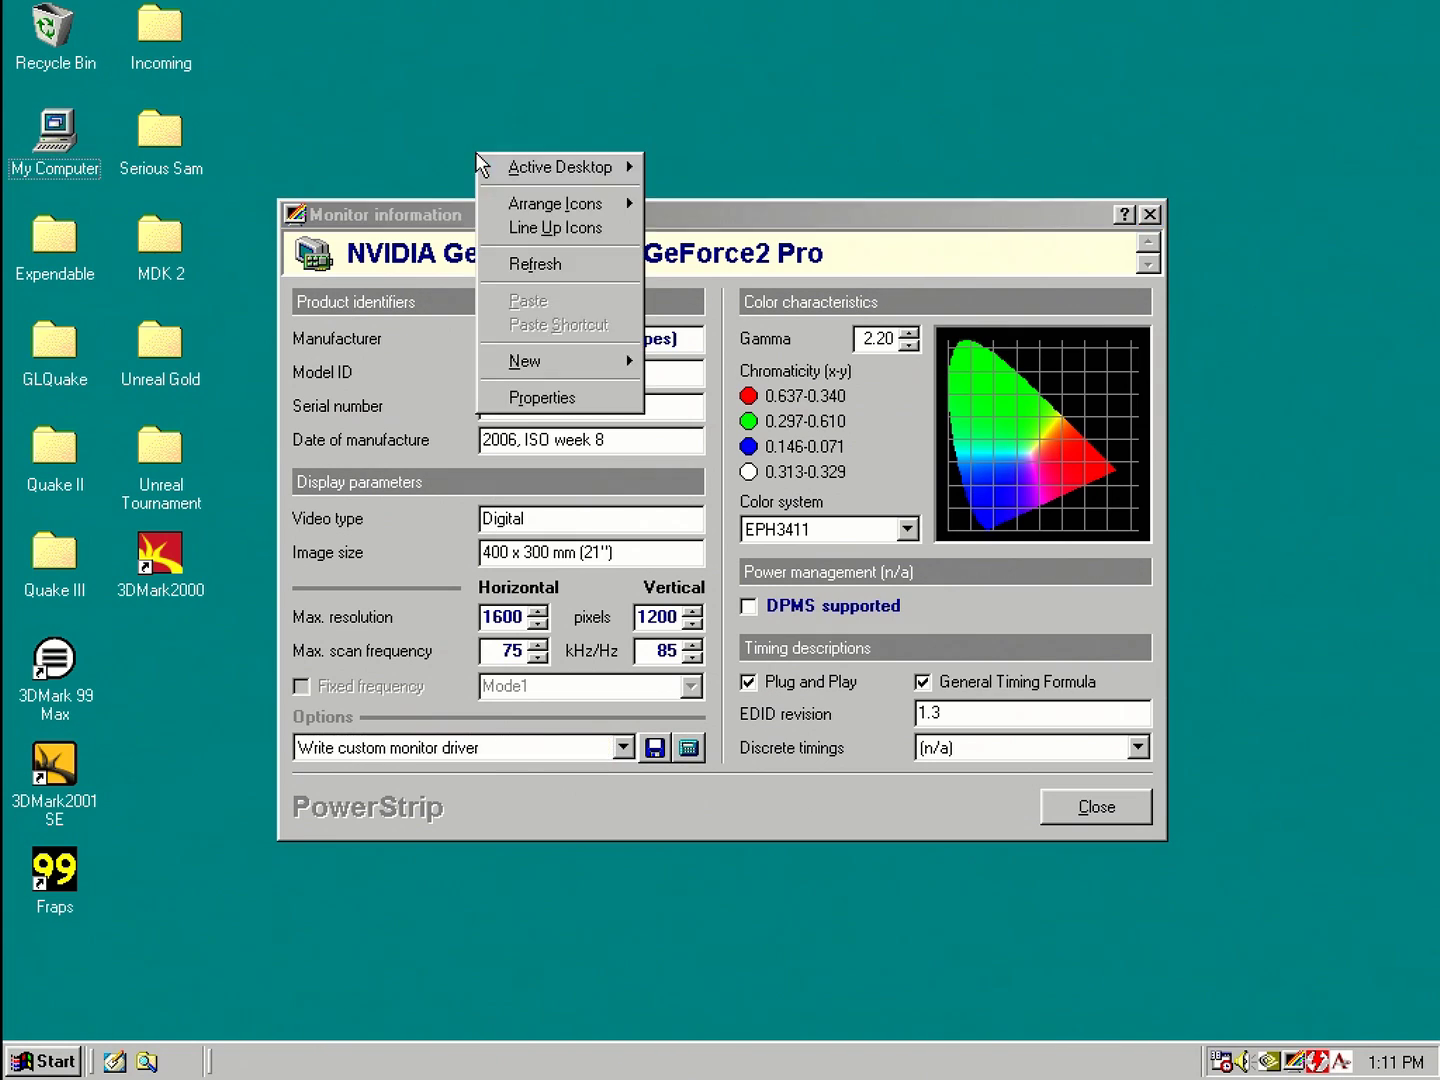
{"action": "left_click", "coordinate": [537, 394]}
{"action": "left_click", "coordinate": [633, 211]}
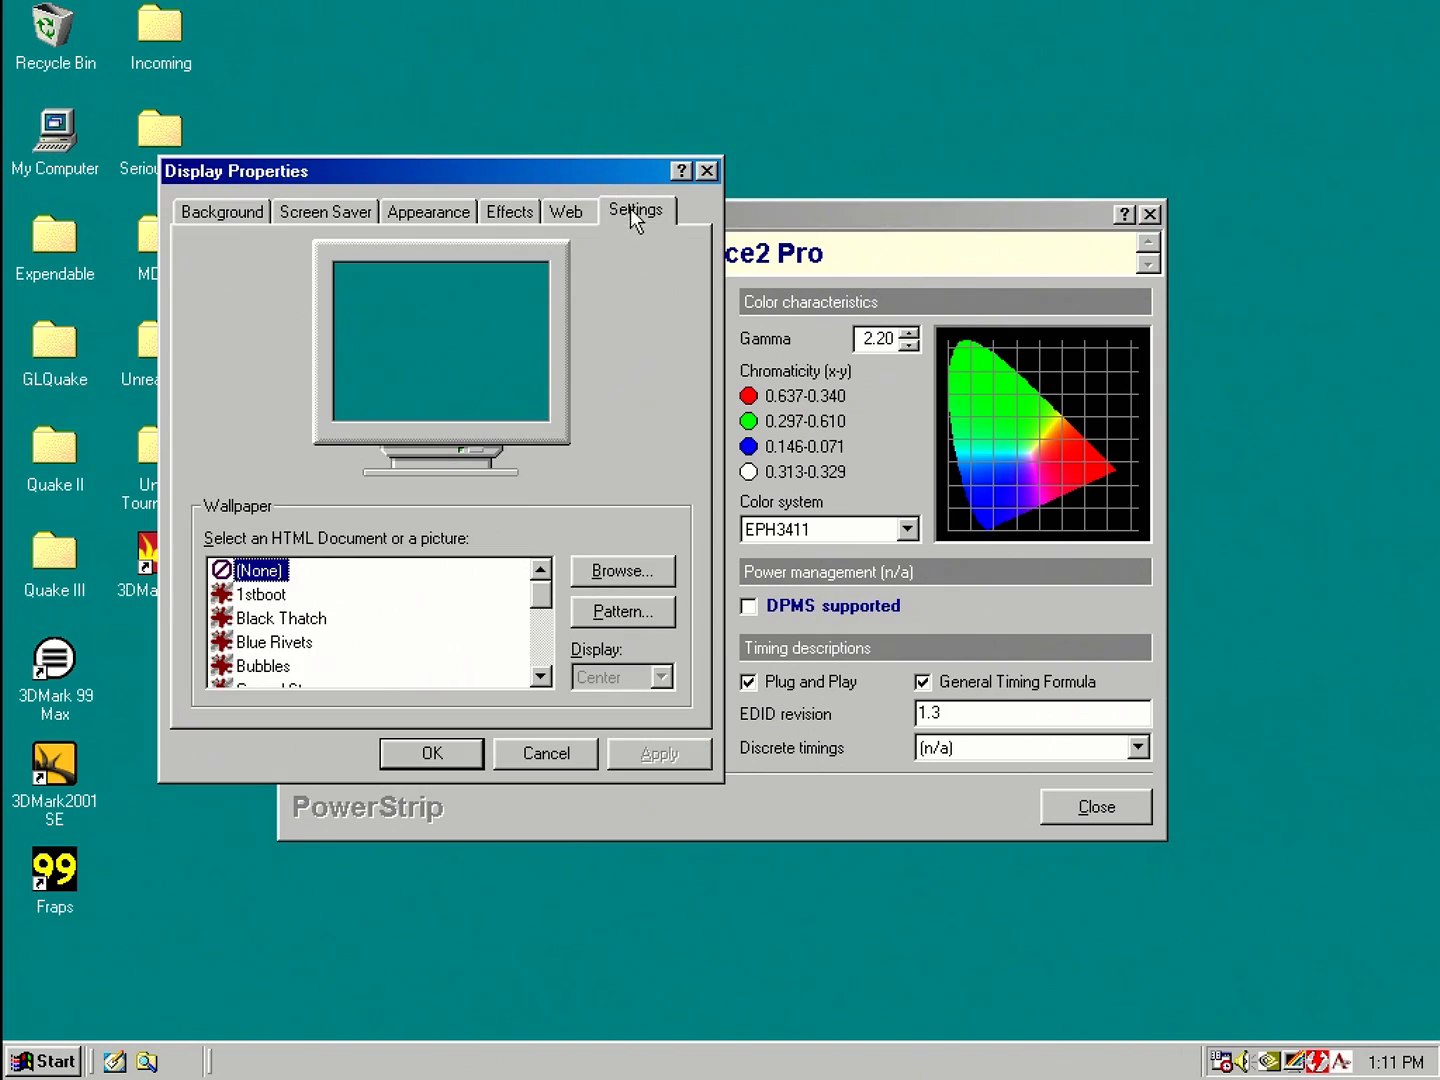
{"action": "left_click", "coordinate": [633, 689]}
{"action": "left_click", "coordinate": [499, 263]}
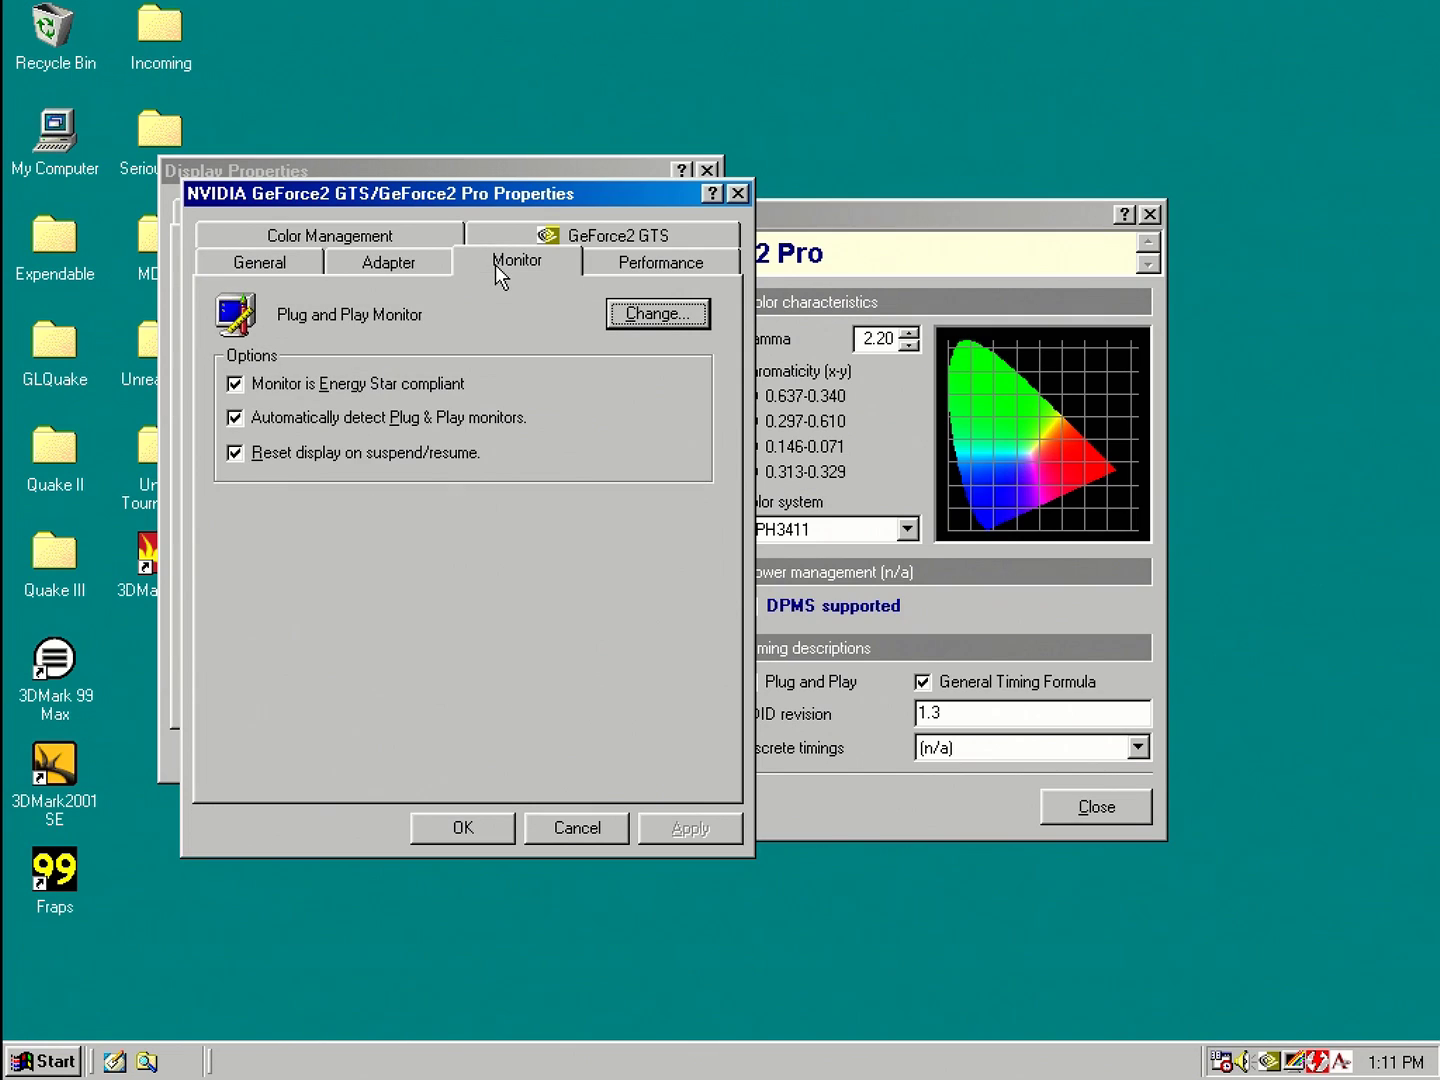
Step: Close the graphics card properties, Display Properties and PowerStrip's Monitor information window
{"action": "left_click", "coordinate": [739, 194]}
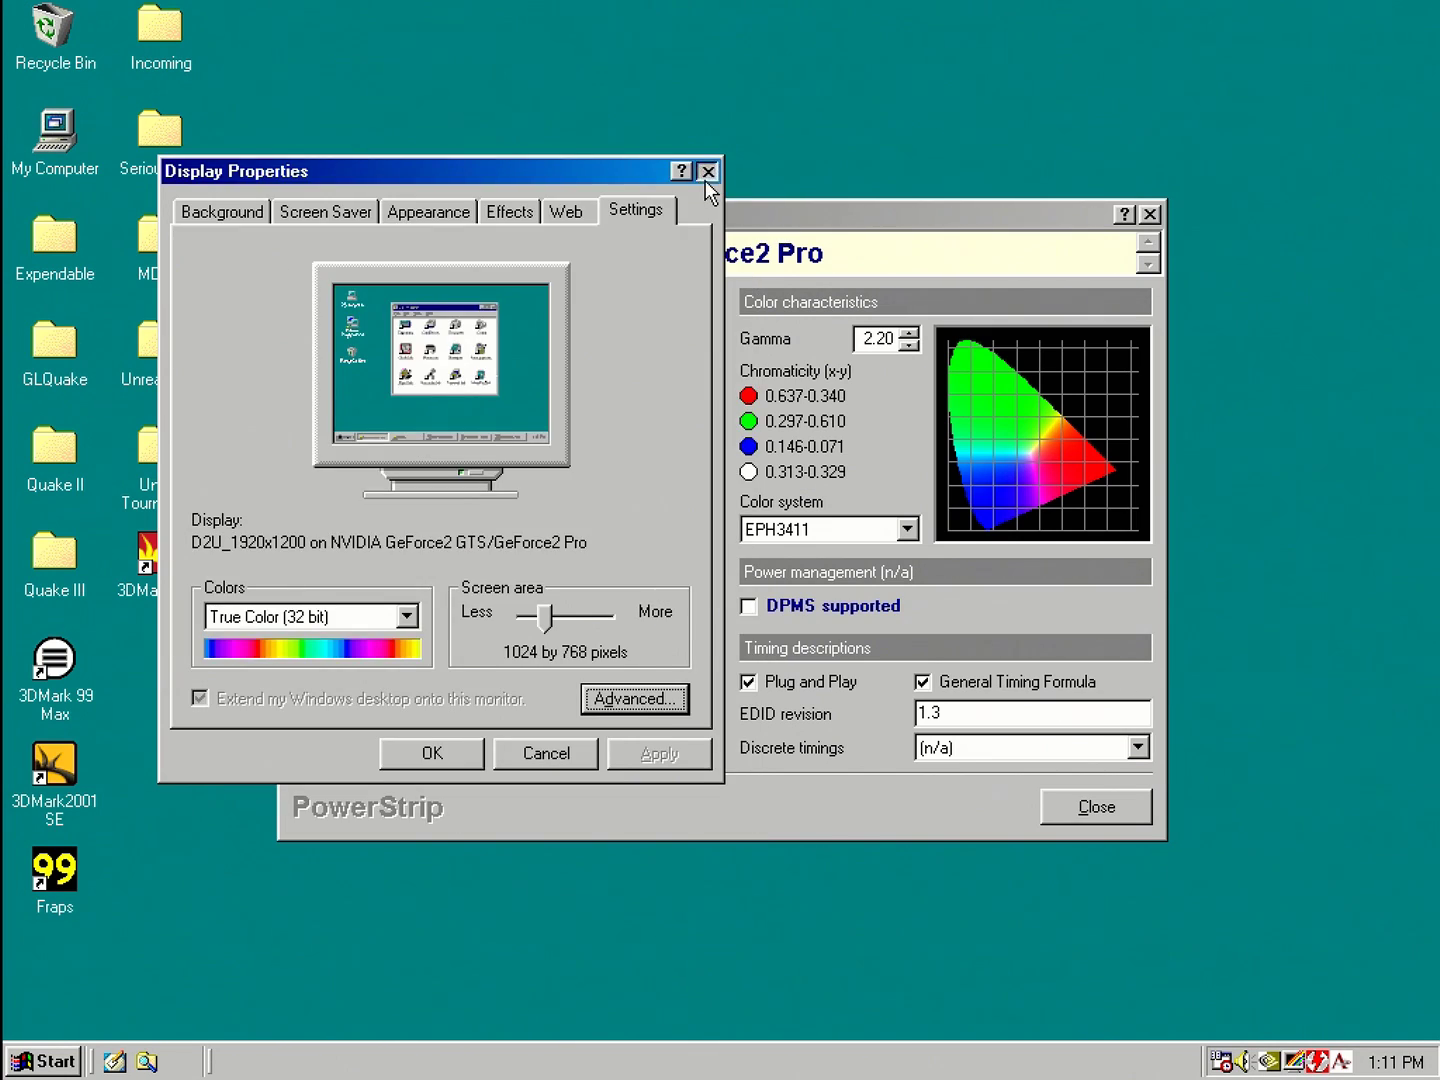
{"action": "left_click", "coordinate": [706, 172]}
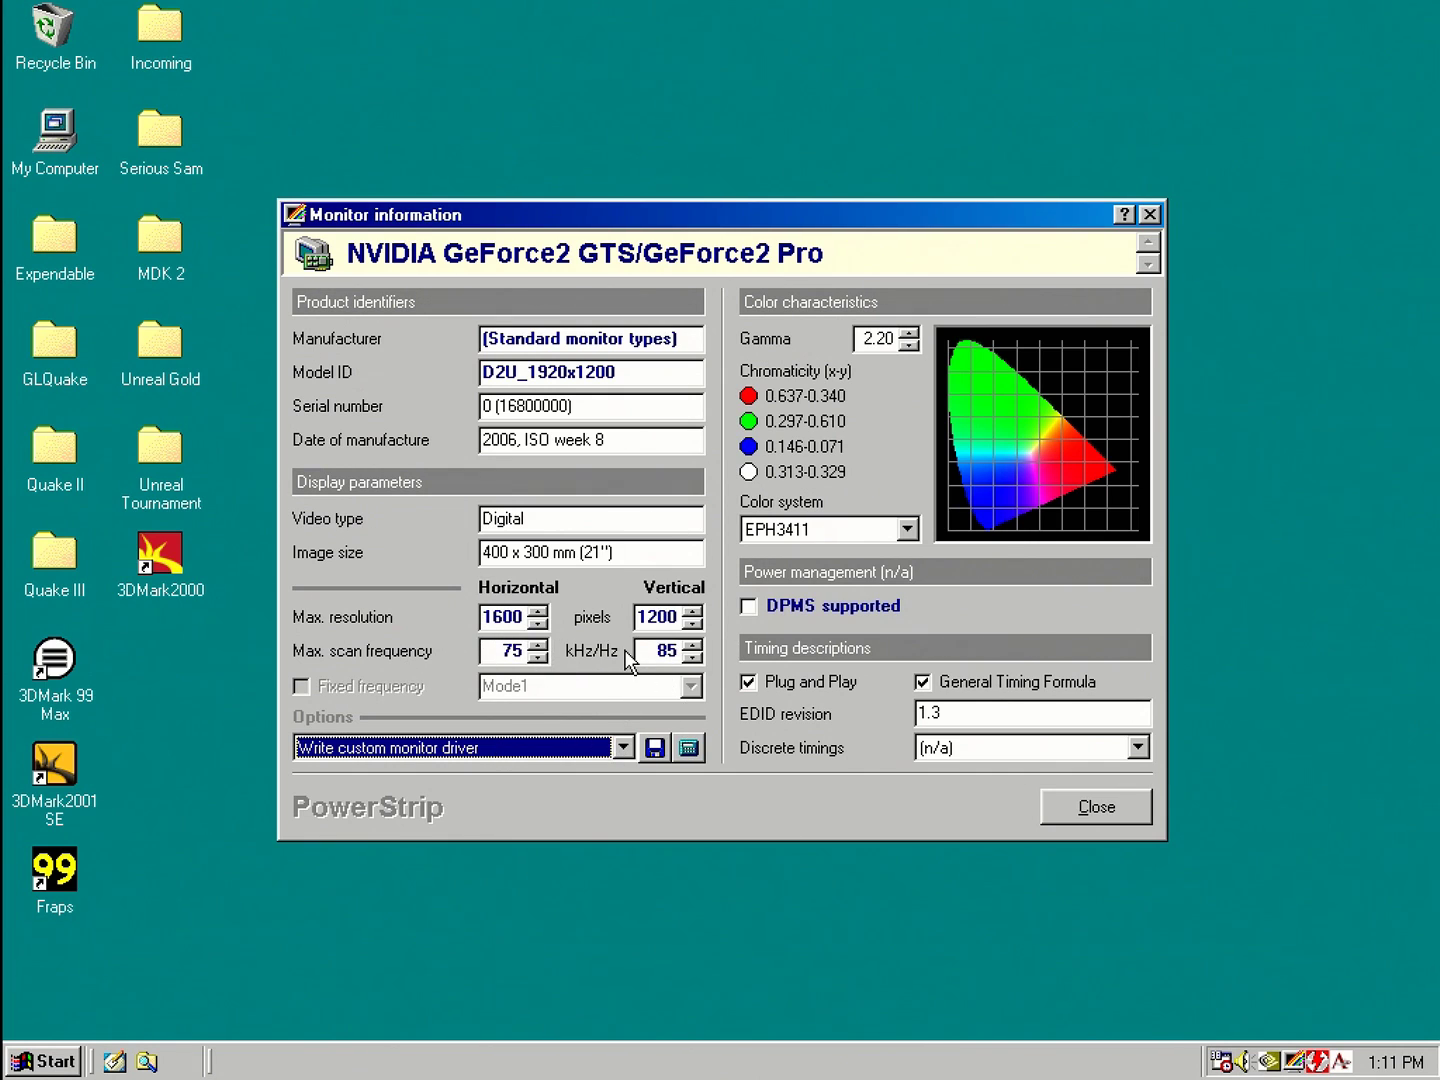
{"action": "left_click", "coordinate": [1097, 808]}
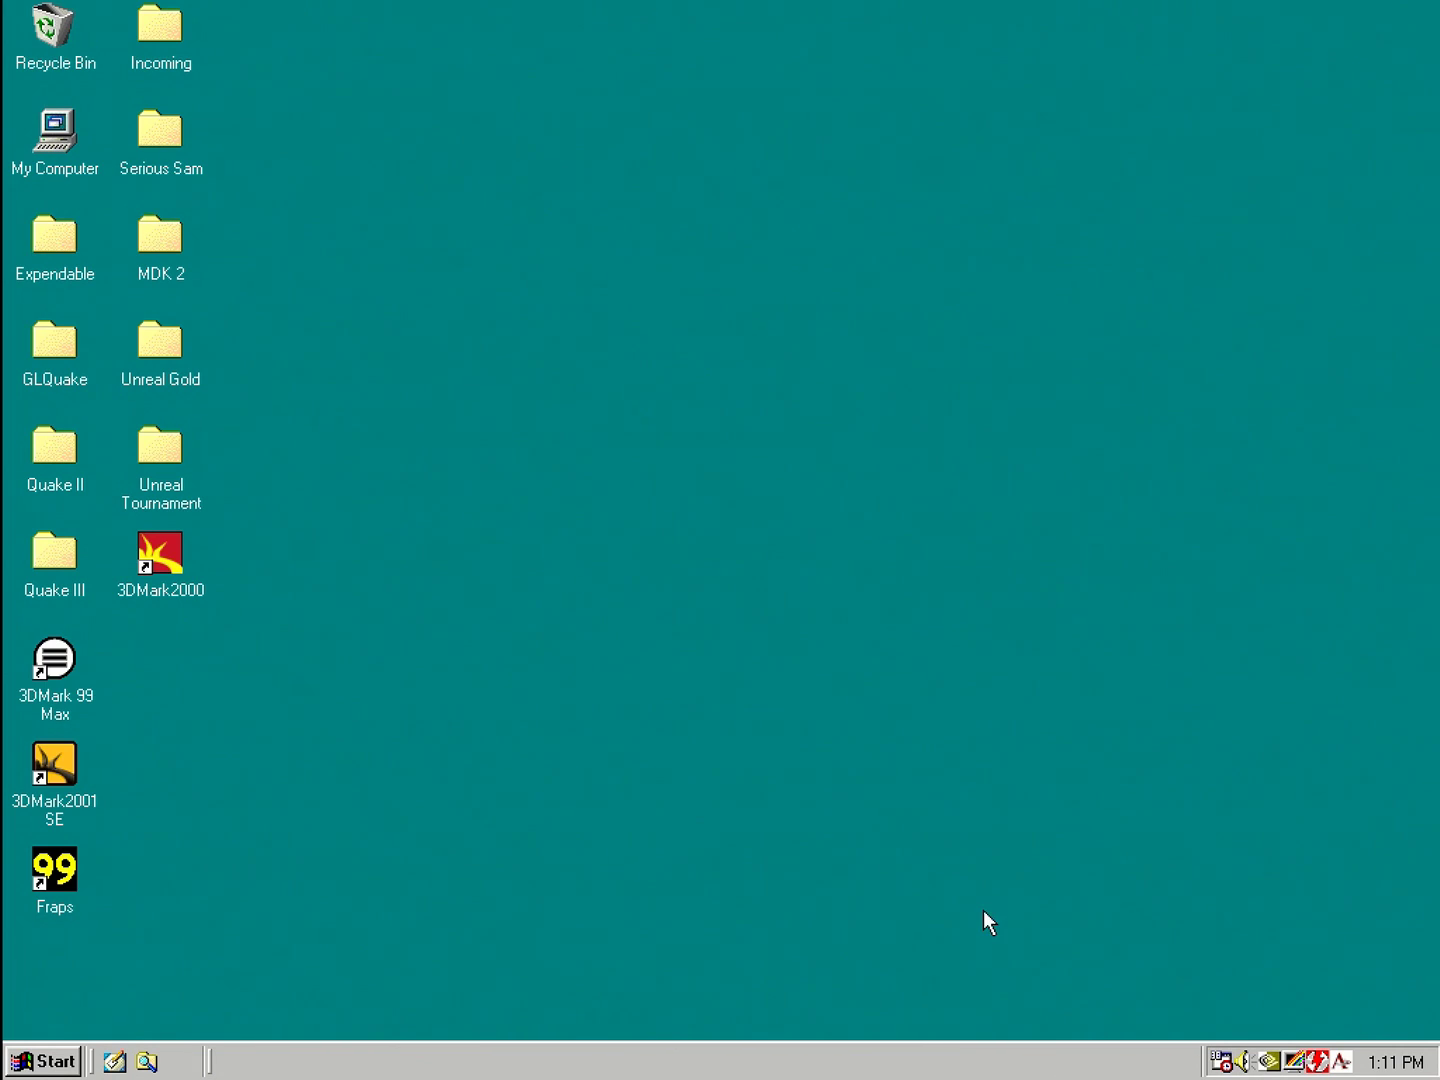
Step: Bring up the GeForce2 display profile configuration at 1024 x 768, True Color, 60 Hz
{"action": "right_click", "coordinate": [1291, 1060]}
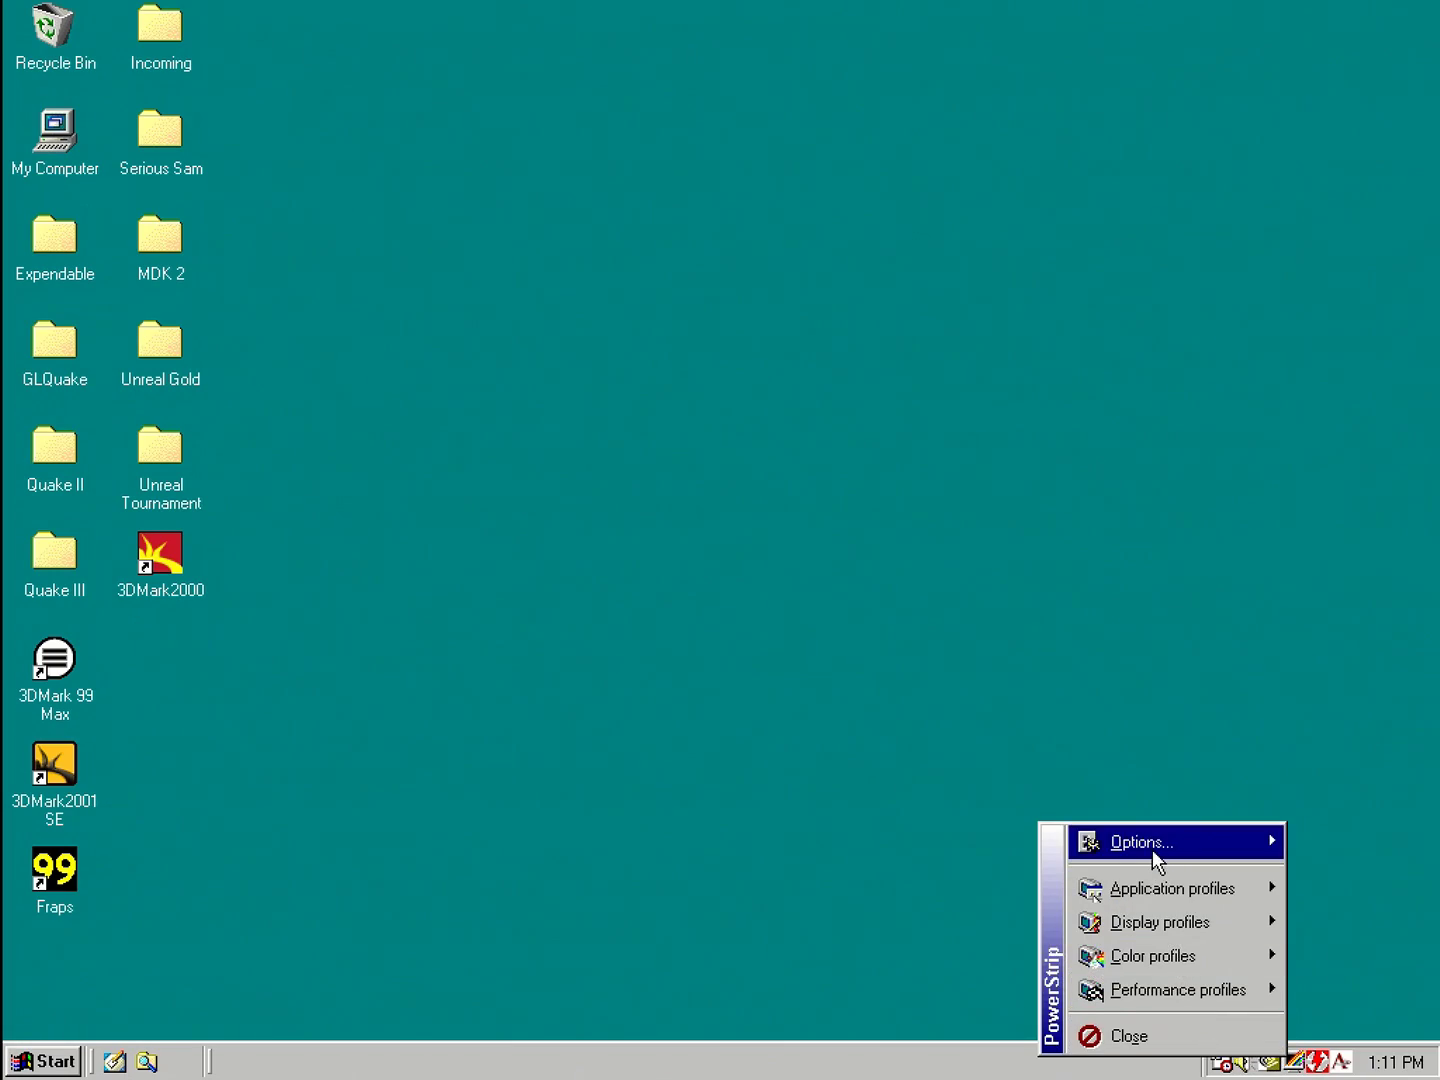
{"action": "mouse_move", "coordinate": [1152, 849]}
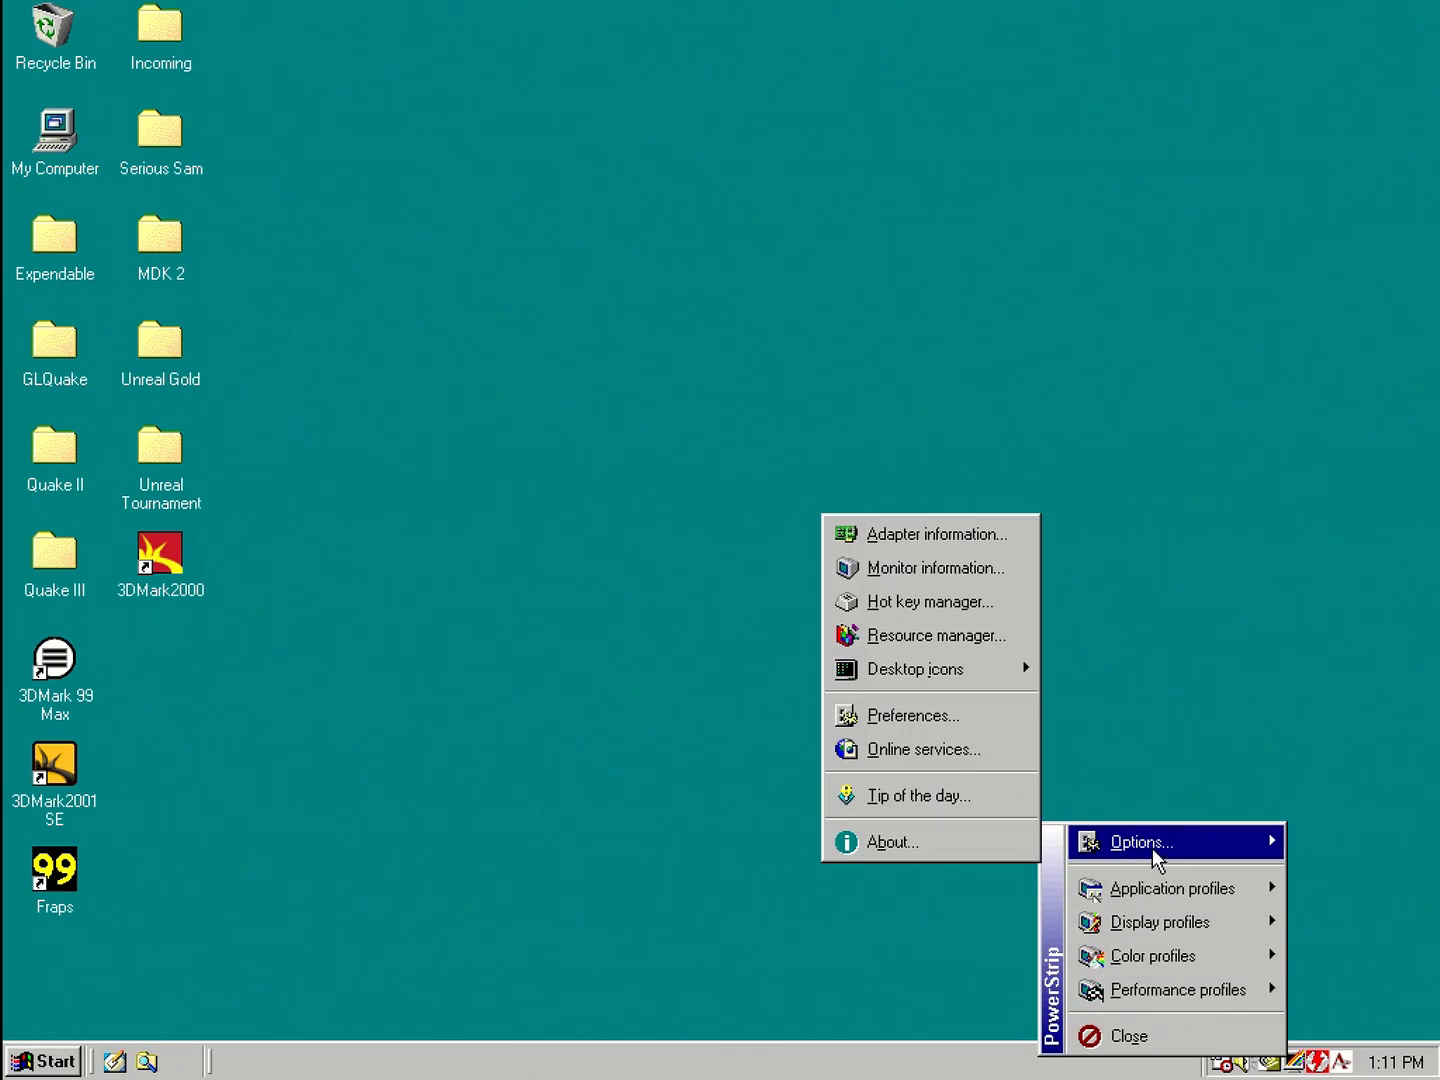
{"action": "mouse_move", "coordinate": [1148, 935]}
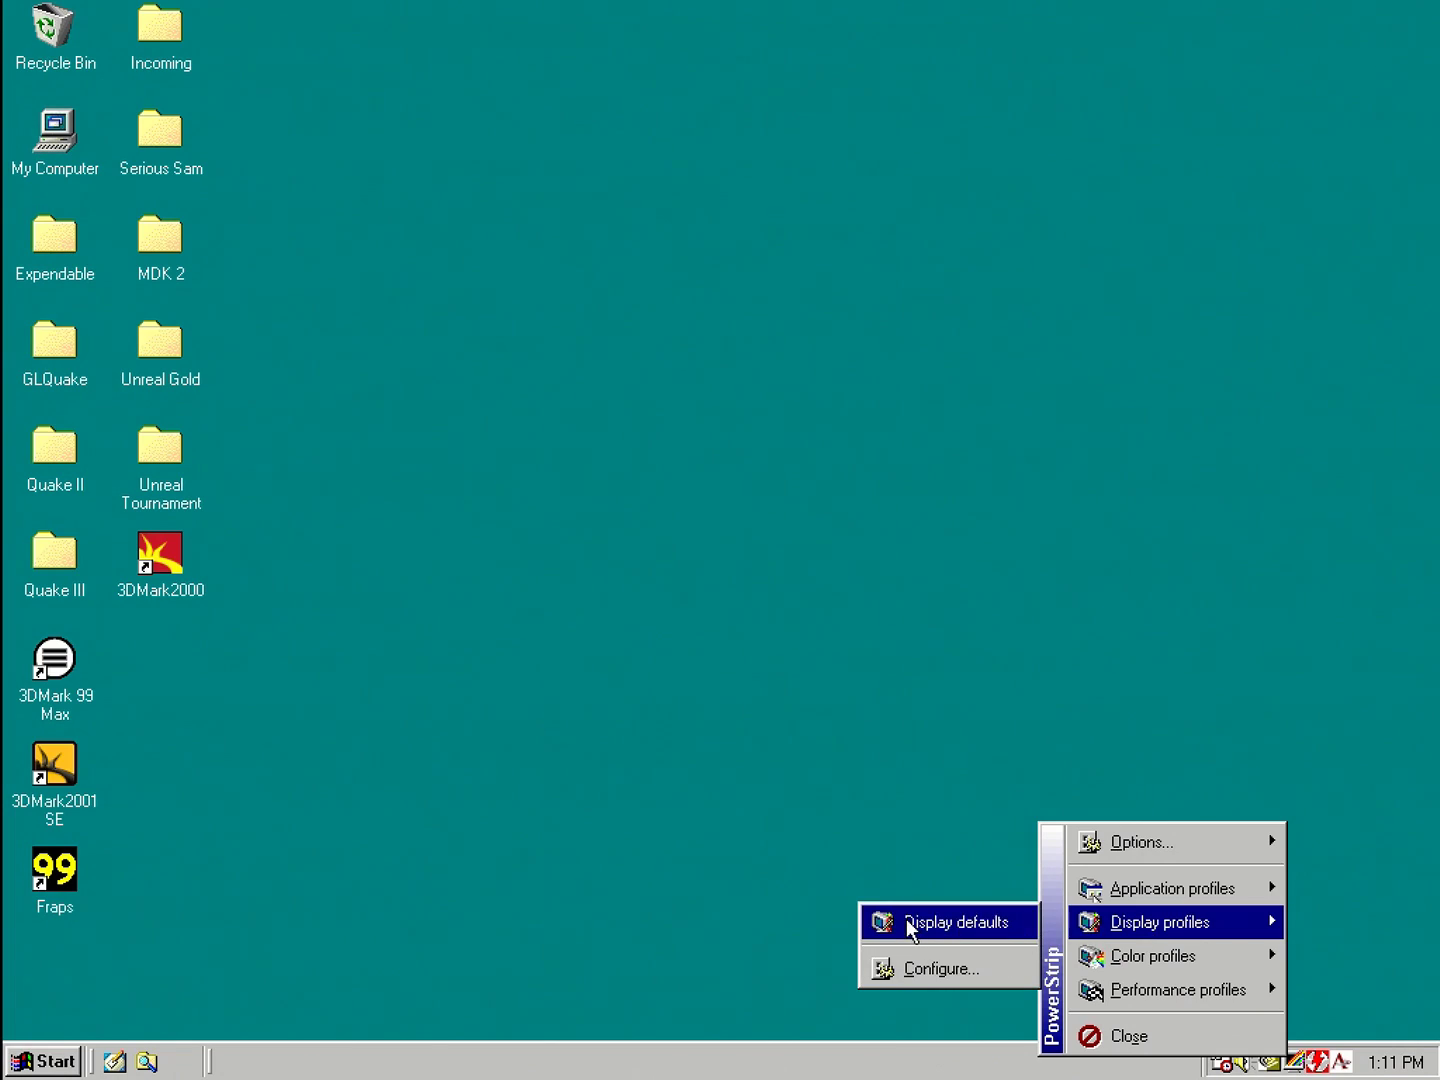
{"action": "left_click", "coordinate": [923, 966]}
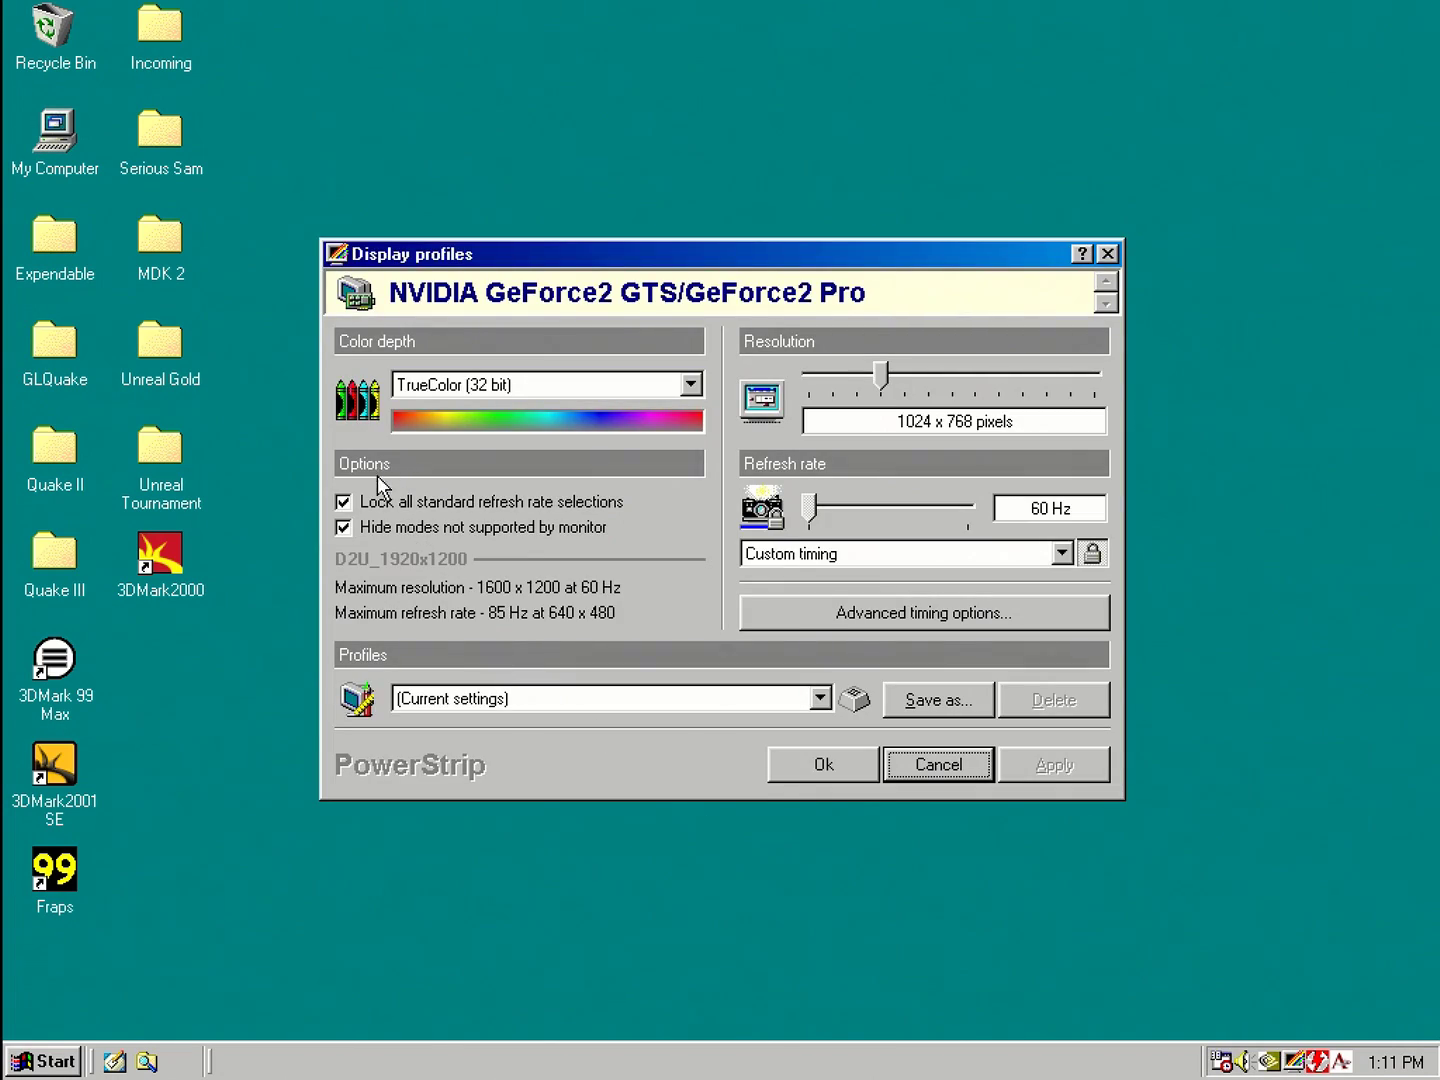
Step: Toggle 'Hide modes not supported by monitor' off and back on, then press the refresh lock
{"action": "left_click", "coordinate": [440, 531]}
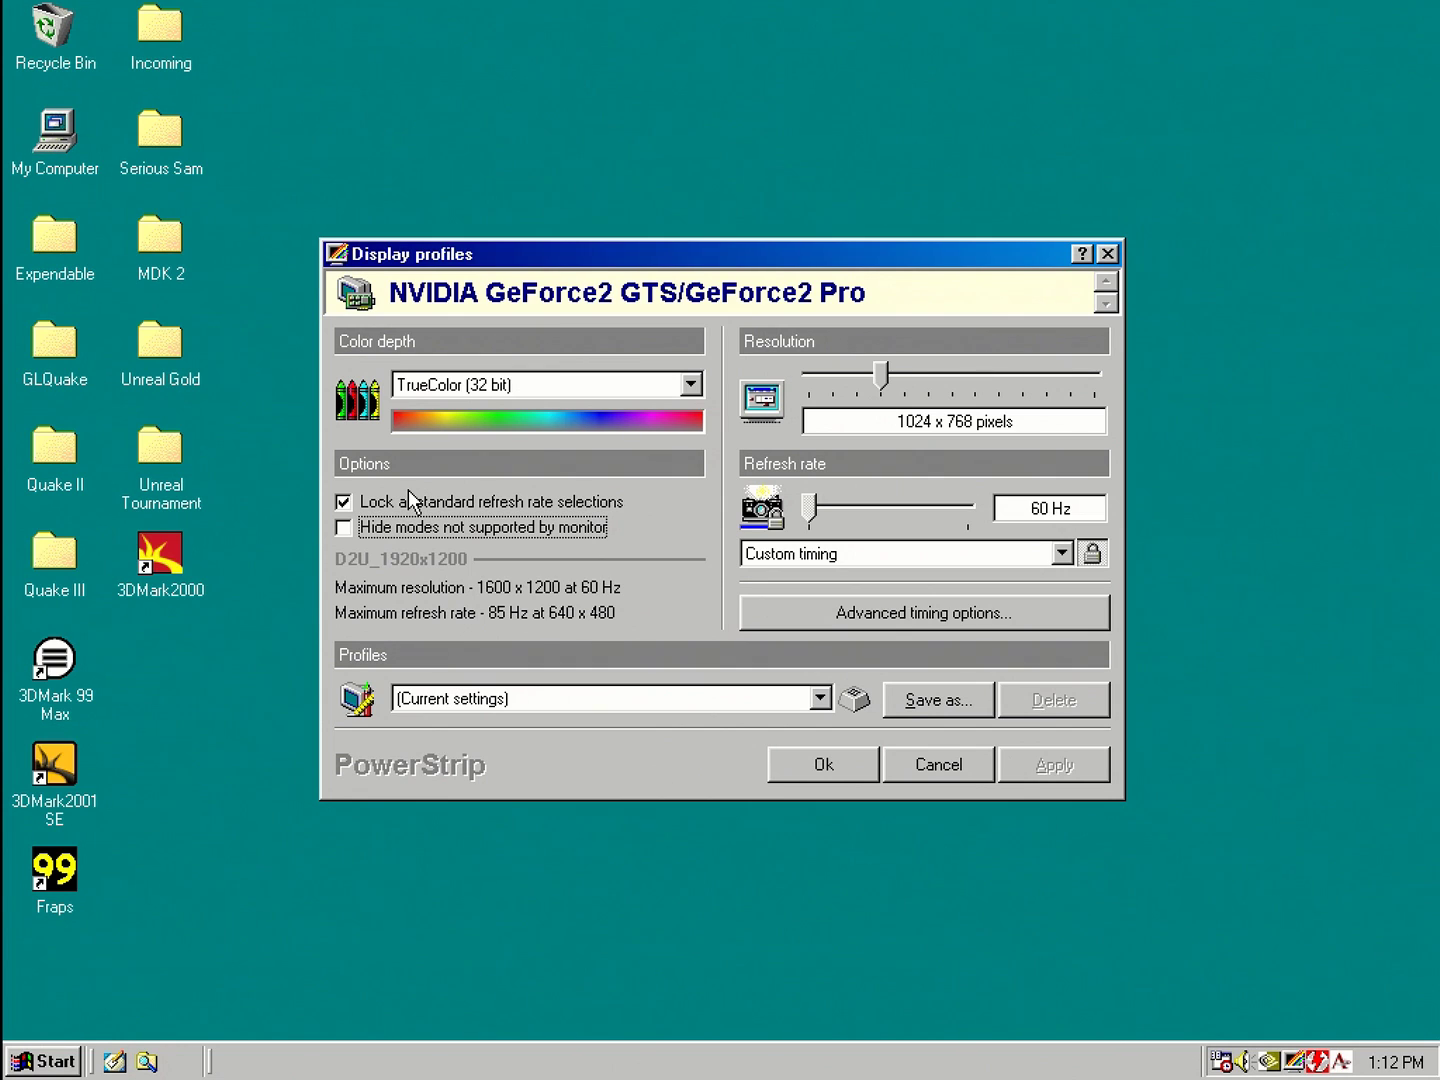
{"action": "left_click", "coordinate": [404, 526]}
{"action": "left_click", "coordinate": [1091, 552]}
Step: In Advanced timing options, shift the picture right, left, up and down, restoring its position
{"action": "left_click", "coordinate": [847, 615]}
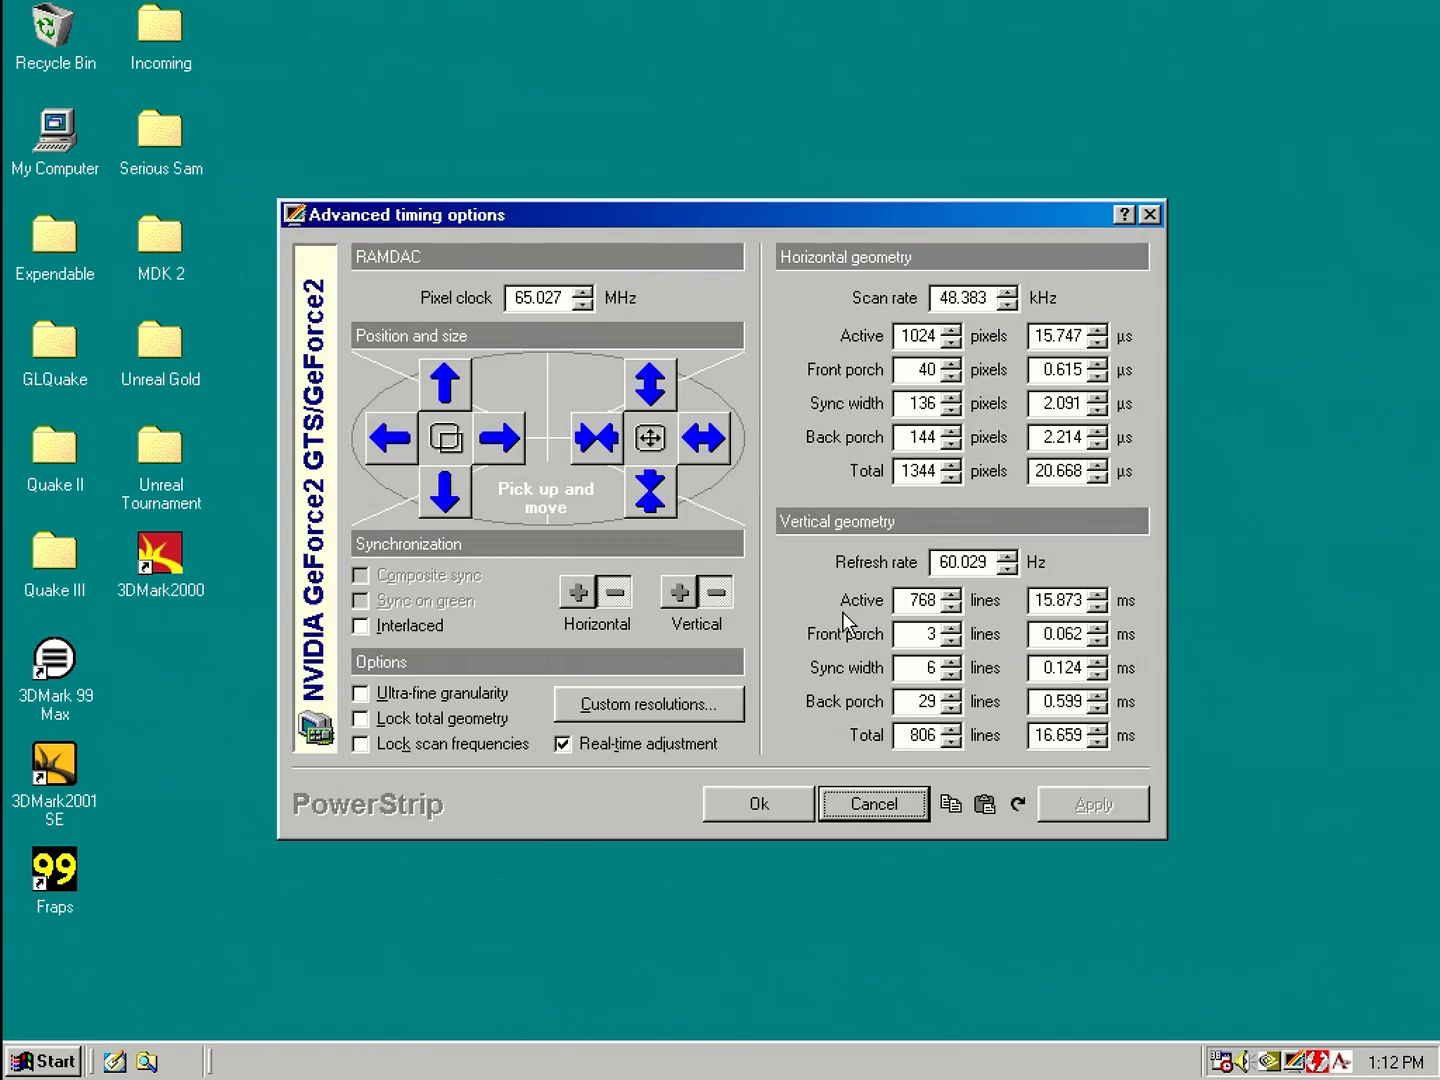
{"action": "left_click", "coordinate": [503, 440]}
{"action": "left_click", "coordinate": [386, 440]}
{"action": "left_click", "coordinate": [386, 440]}
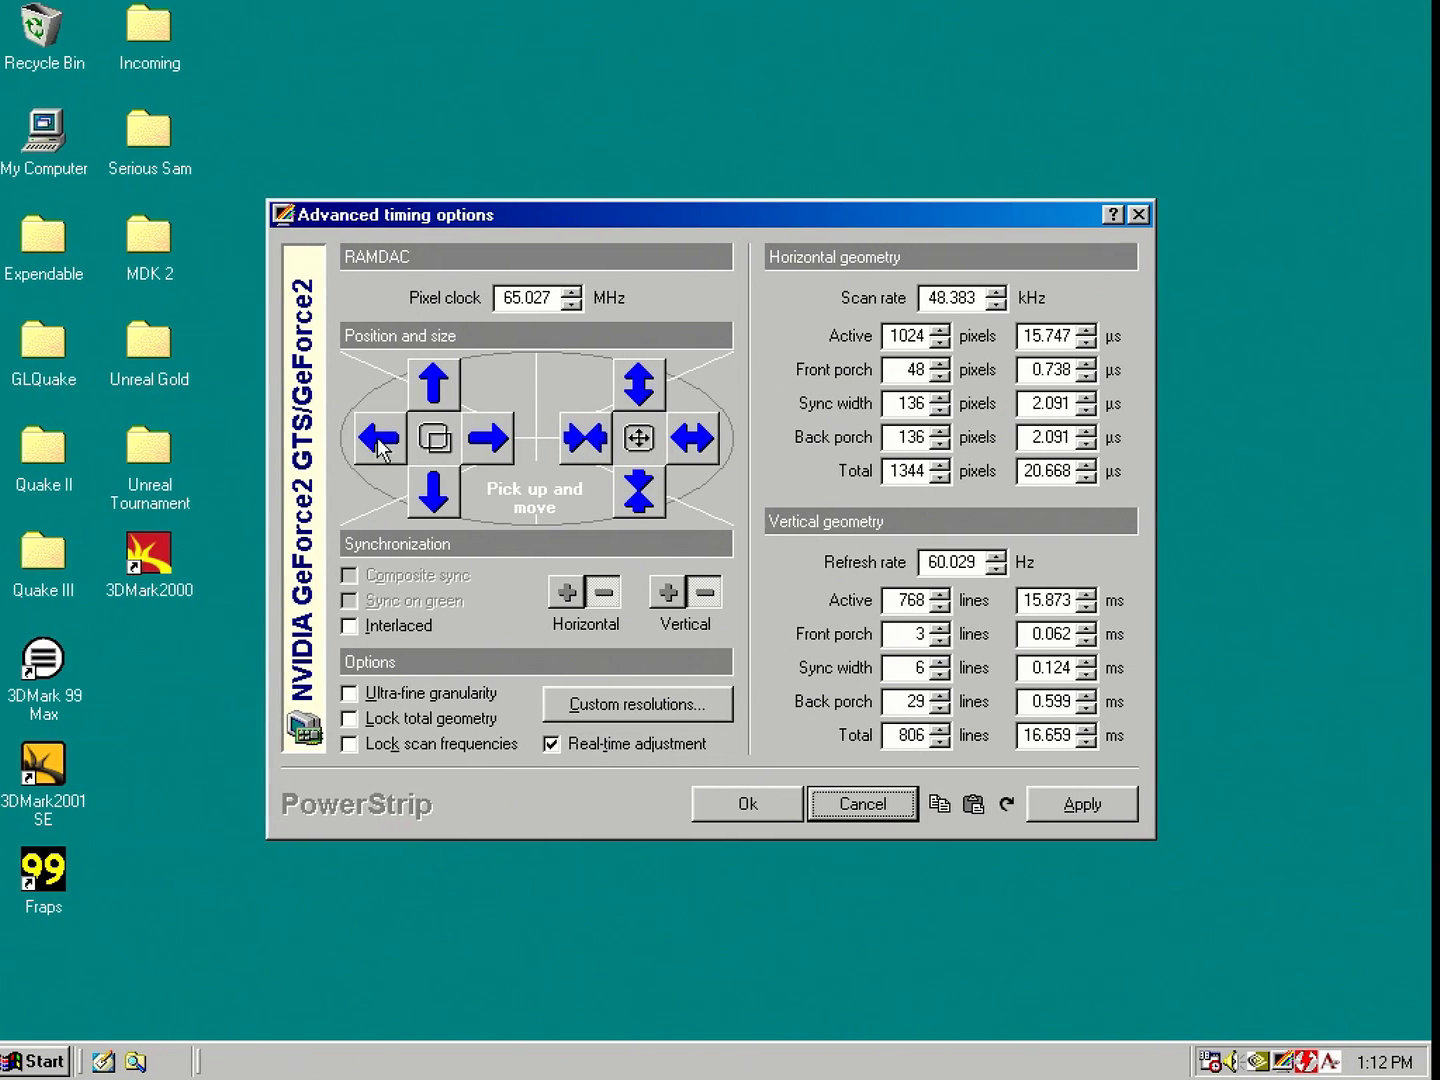
{"action": "left_click", "coordinate": [491, 440]}
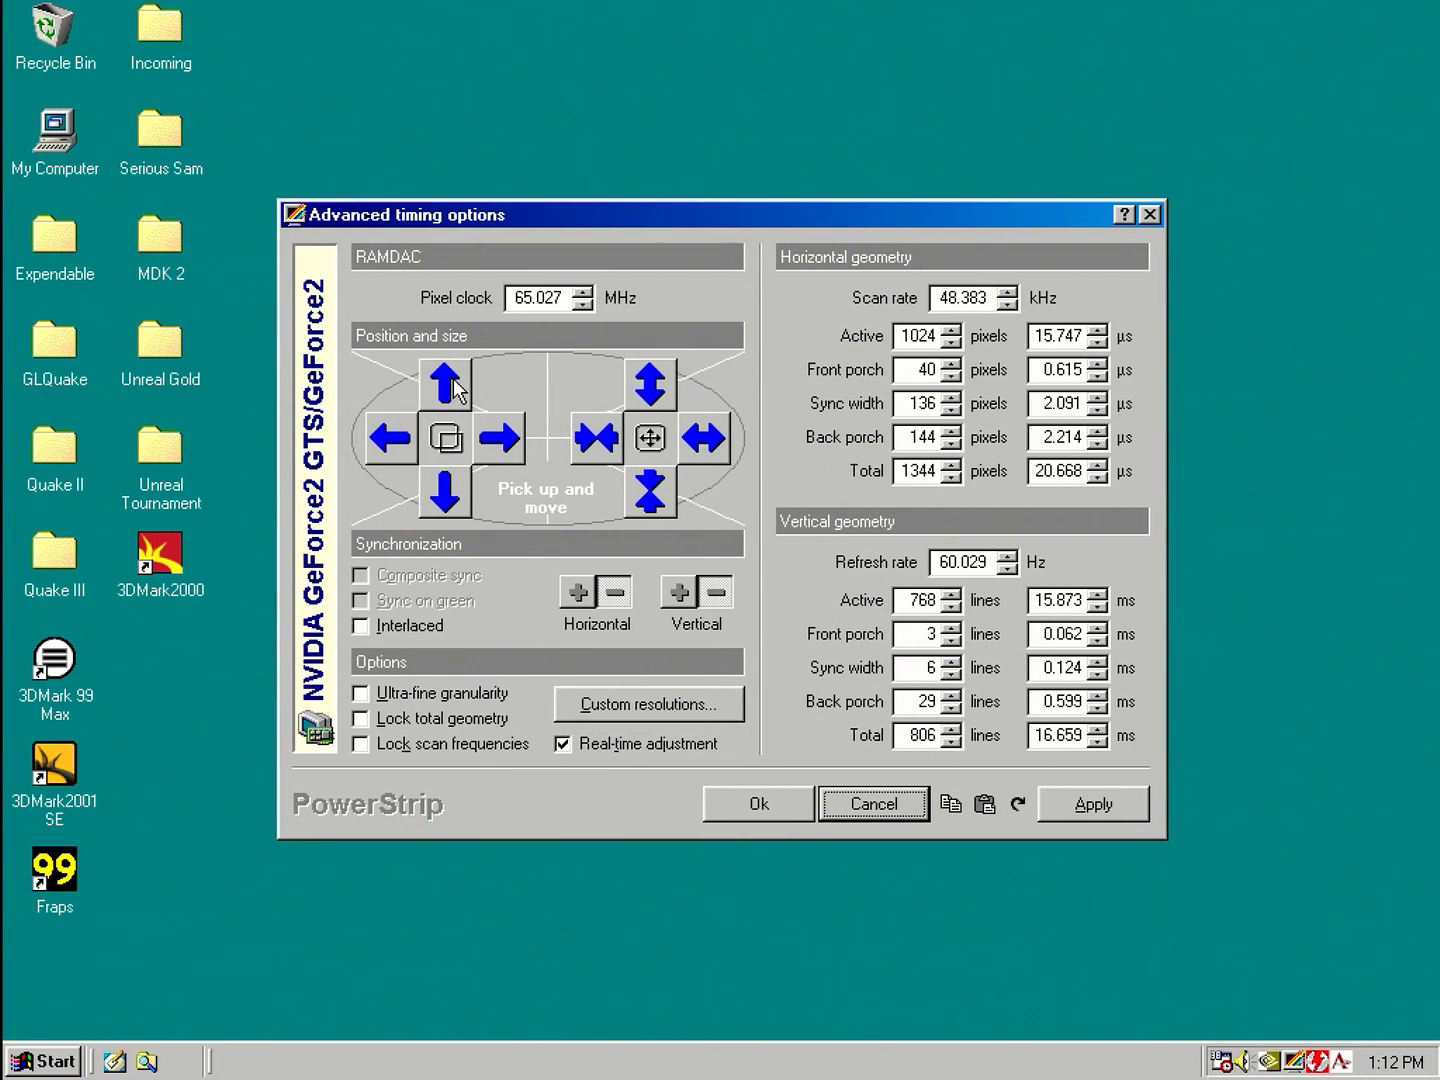
{"action": "left_click", "coordinate": [455, 388]}
{"action": "left_click", "coordinate": [443, 488]}
{"action": "left_click", "coordinate": [380, 436]}
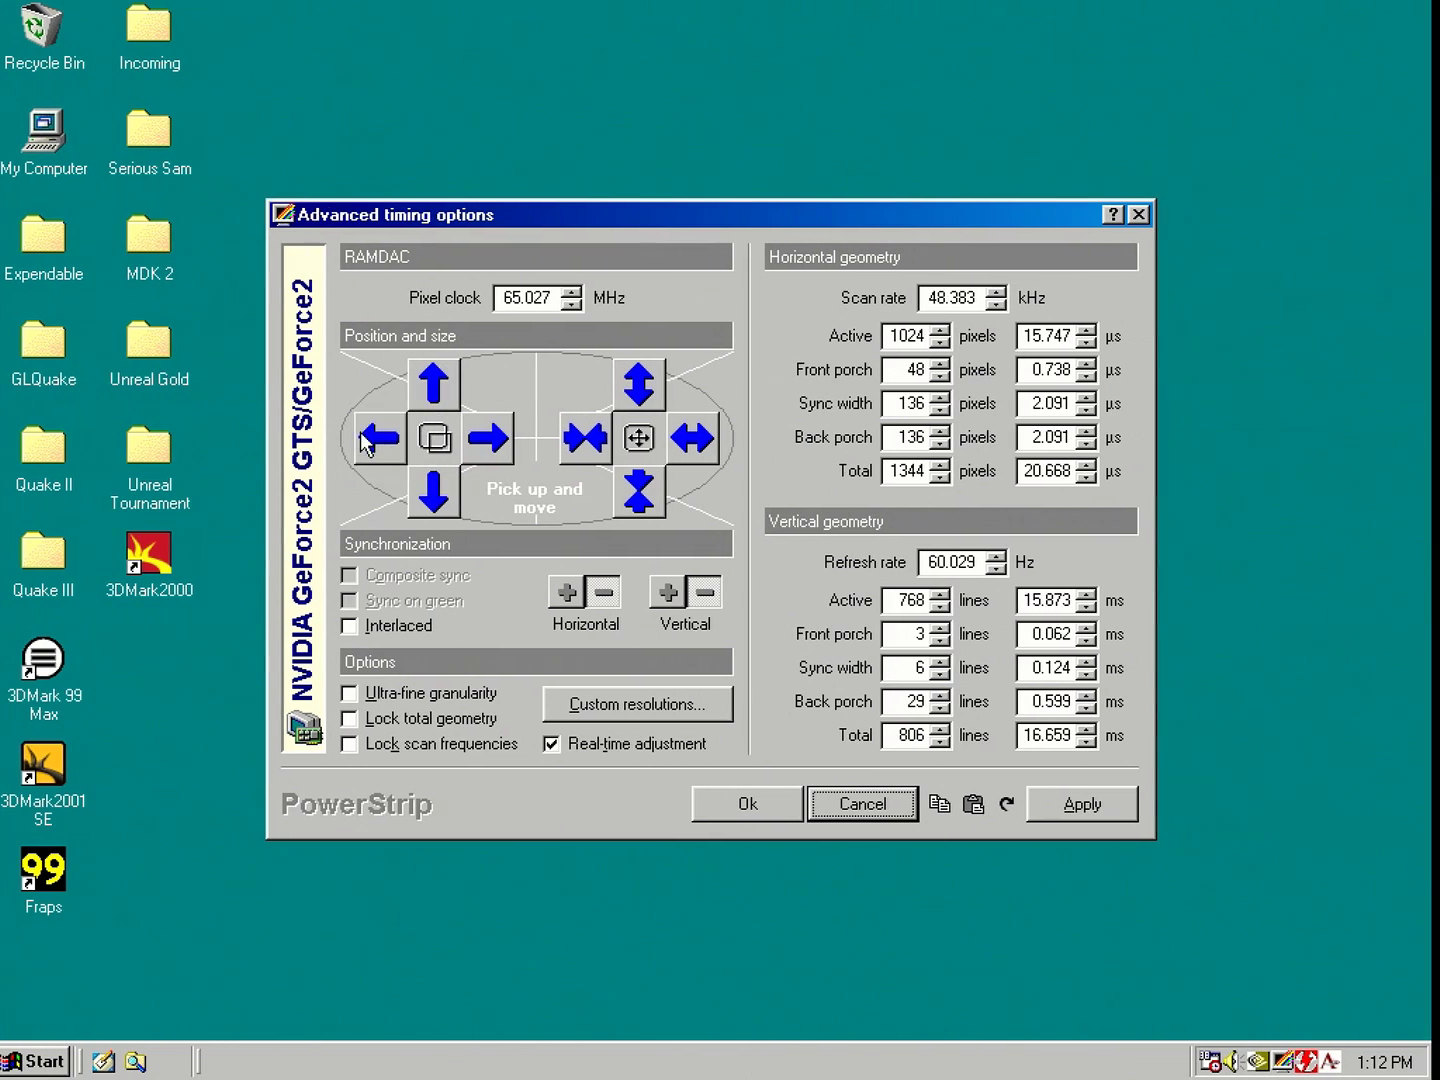
{"action": "left_click", "coordinate": [491, 448]}
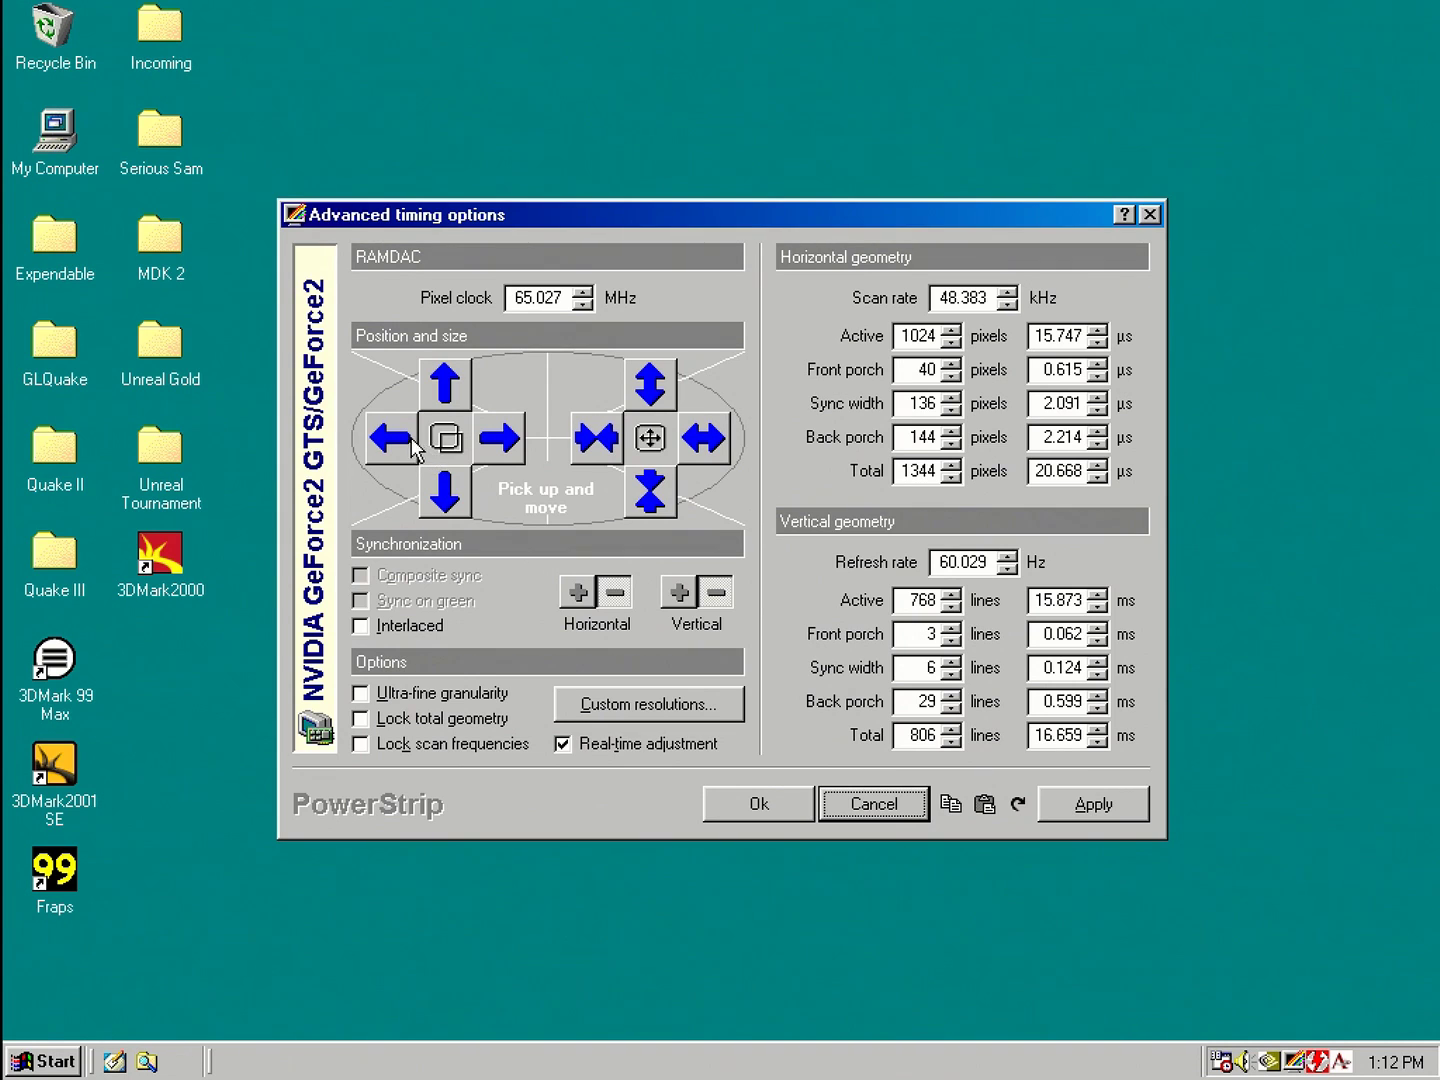
{"action": "left_click", "coordinate": [405, 440]}
{"action": "left_click", "coordinate": [491, 448]}
Step: Step the refresh rate from 60.029 Hz up to 60.078 Hz
{"action": "left_click", "coordinate": [1008, 572]}
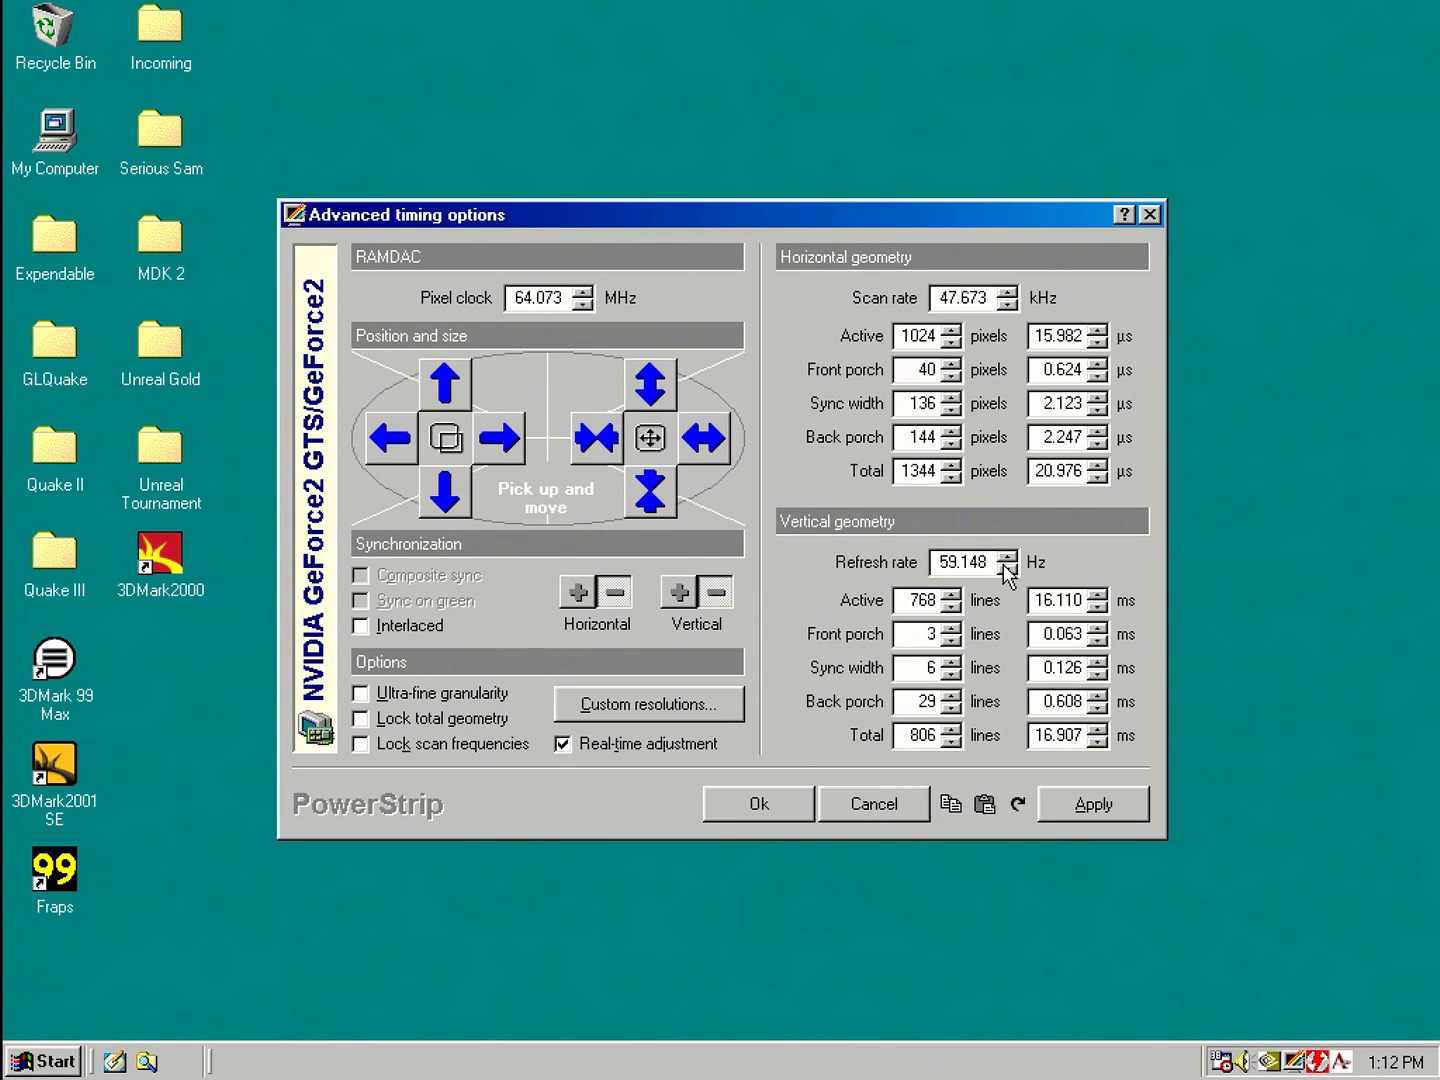
{"action": "left_click", "coordinate": [1008, 557]}
{"action": "left_click", "coordinate": [1009, 557]}
{"action": "left_click", "coordinate": [1008, 557]}
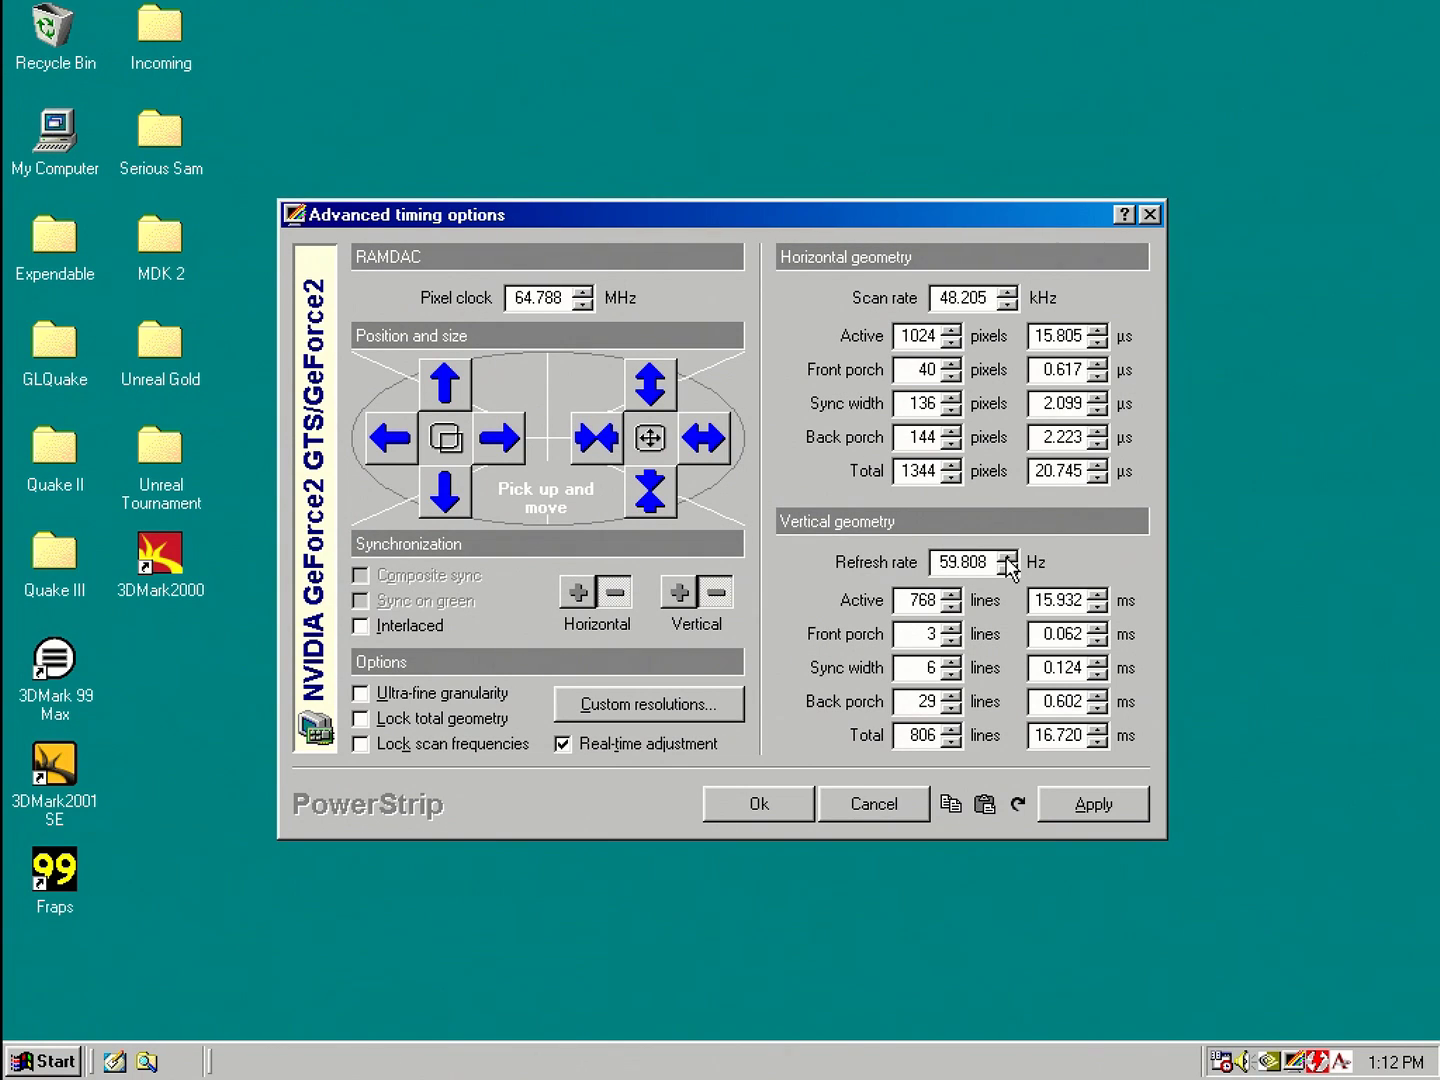
{"action": "left_click", "coordinate": [1008, 557]}
{"action": "left_click", "coordinate": [1008, 556]}
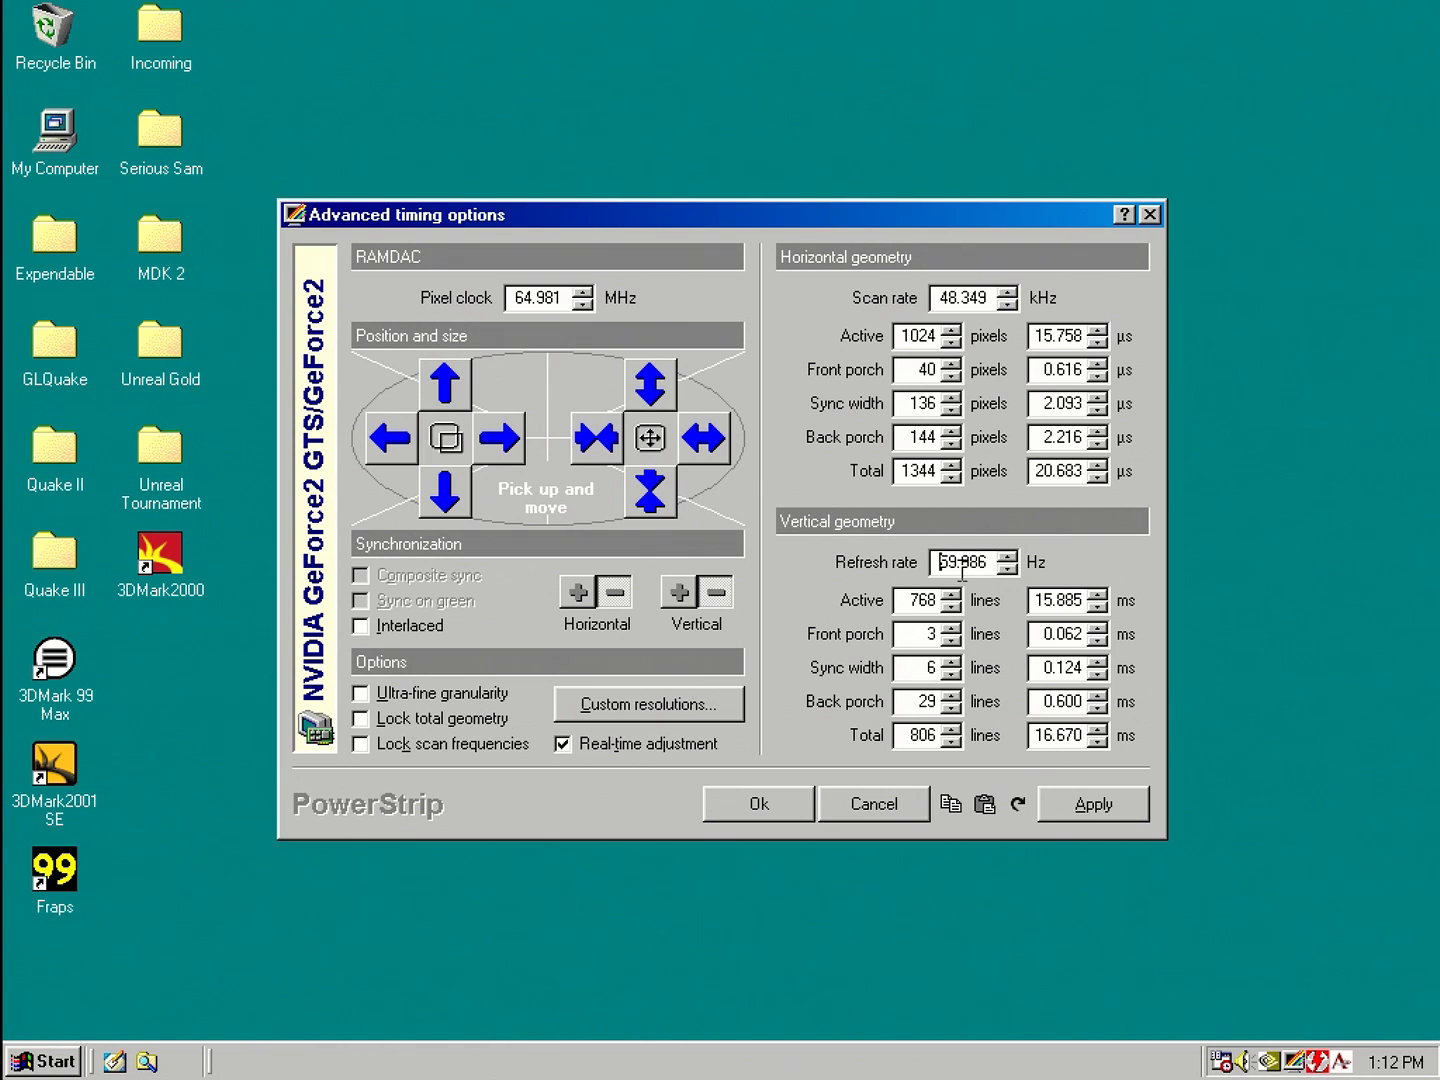
{"action": "left_click", "coordinate": [1020, 558]}
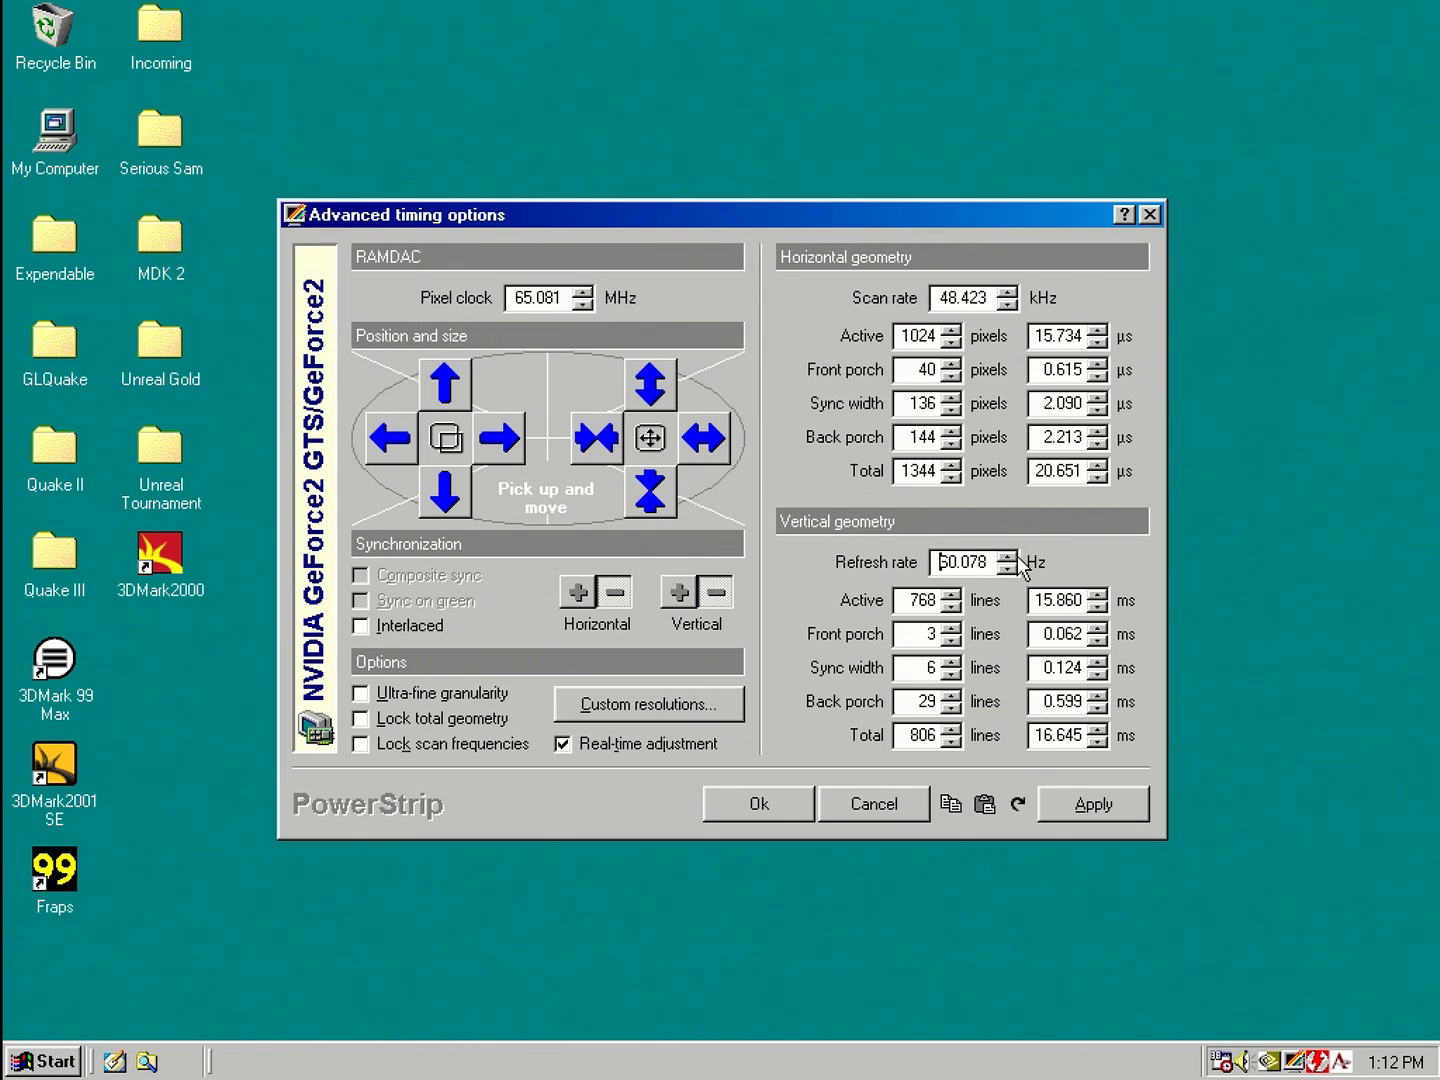
{"action": "left_click", "coordinate": [668, 705]}
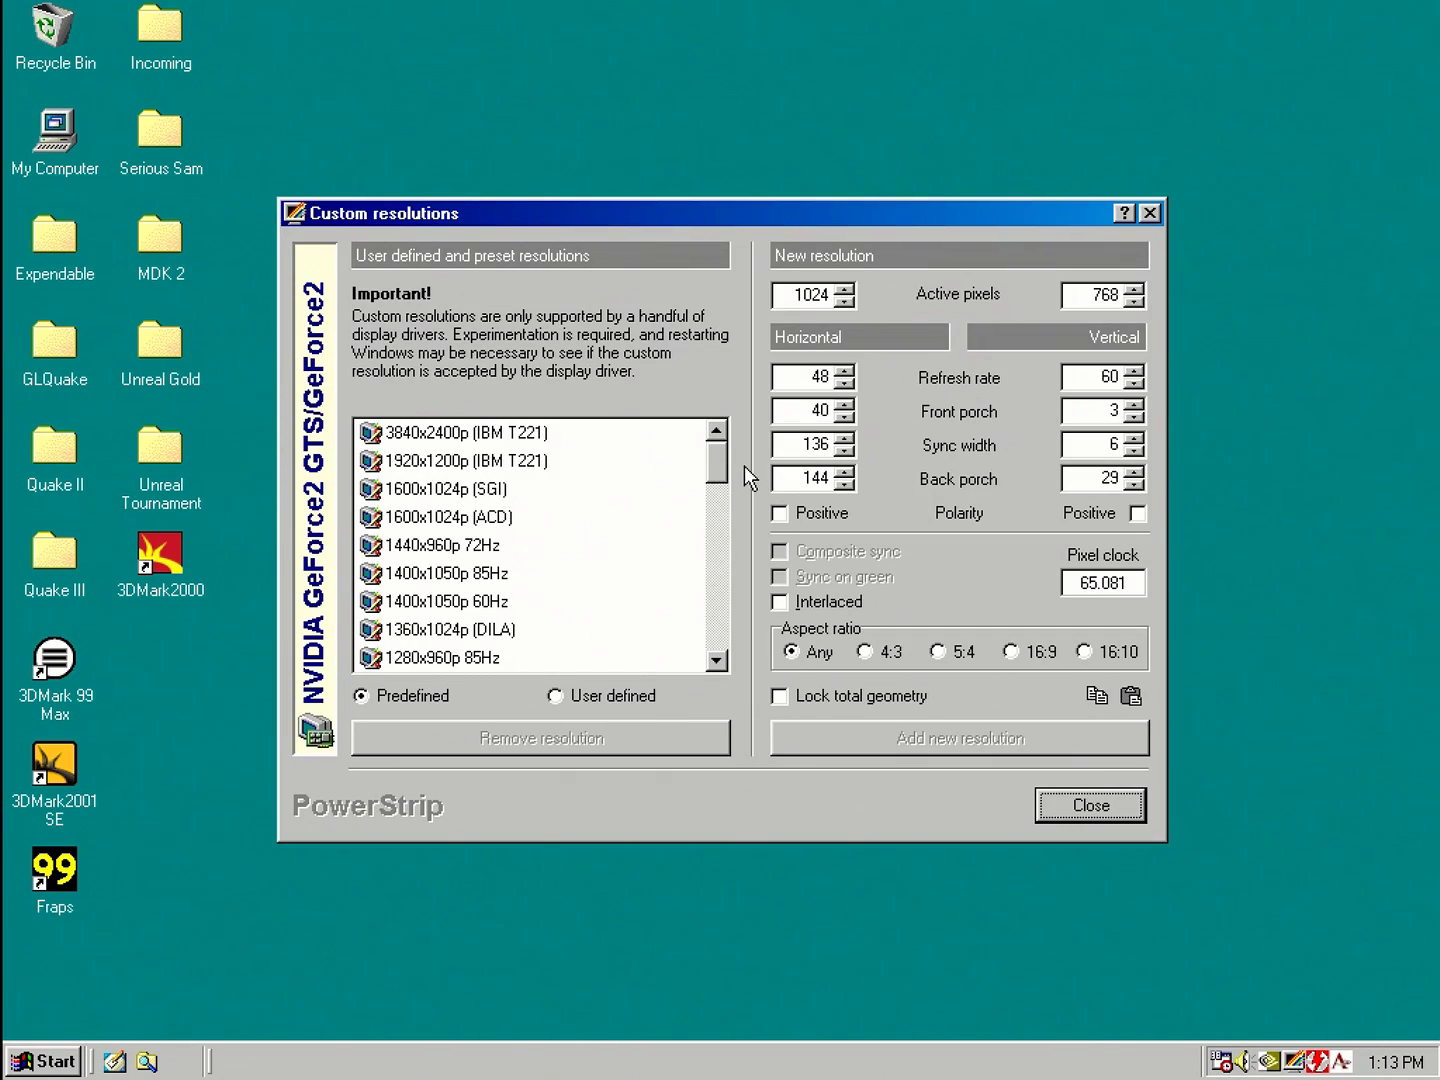
{"action": "left_click_drag", "start_coordinate": [717, 465], "coordinate": [724, 650]}
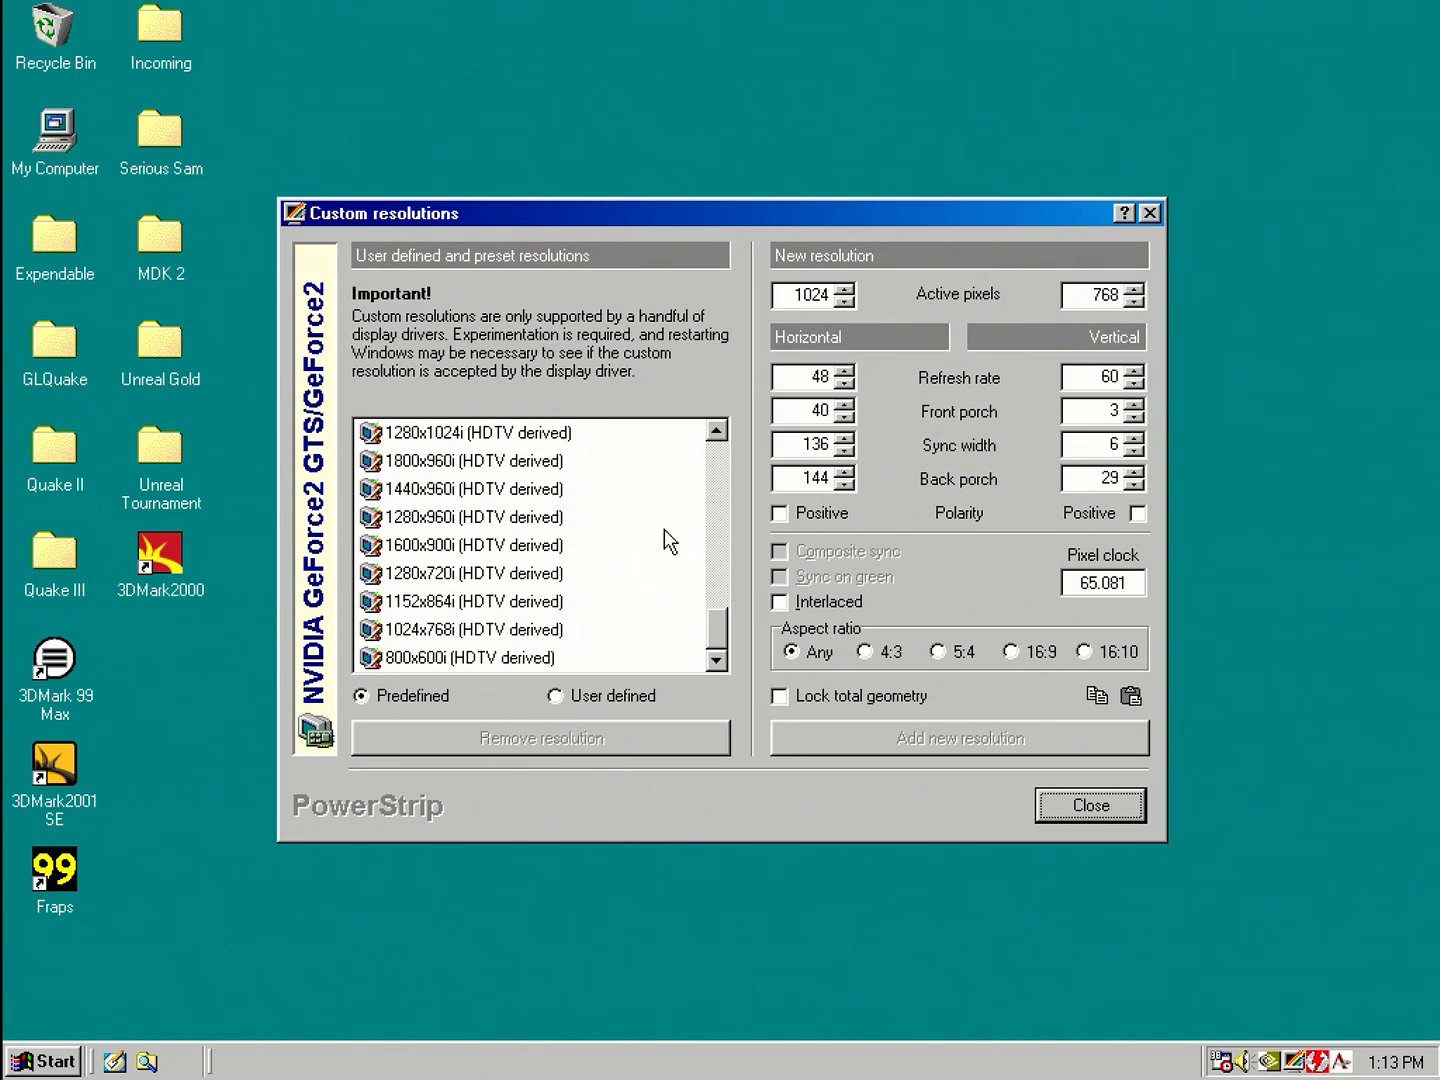
{"action": "left_click_drag", "start_coordinate": [720, 631], "coordinate": [720, 611]}
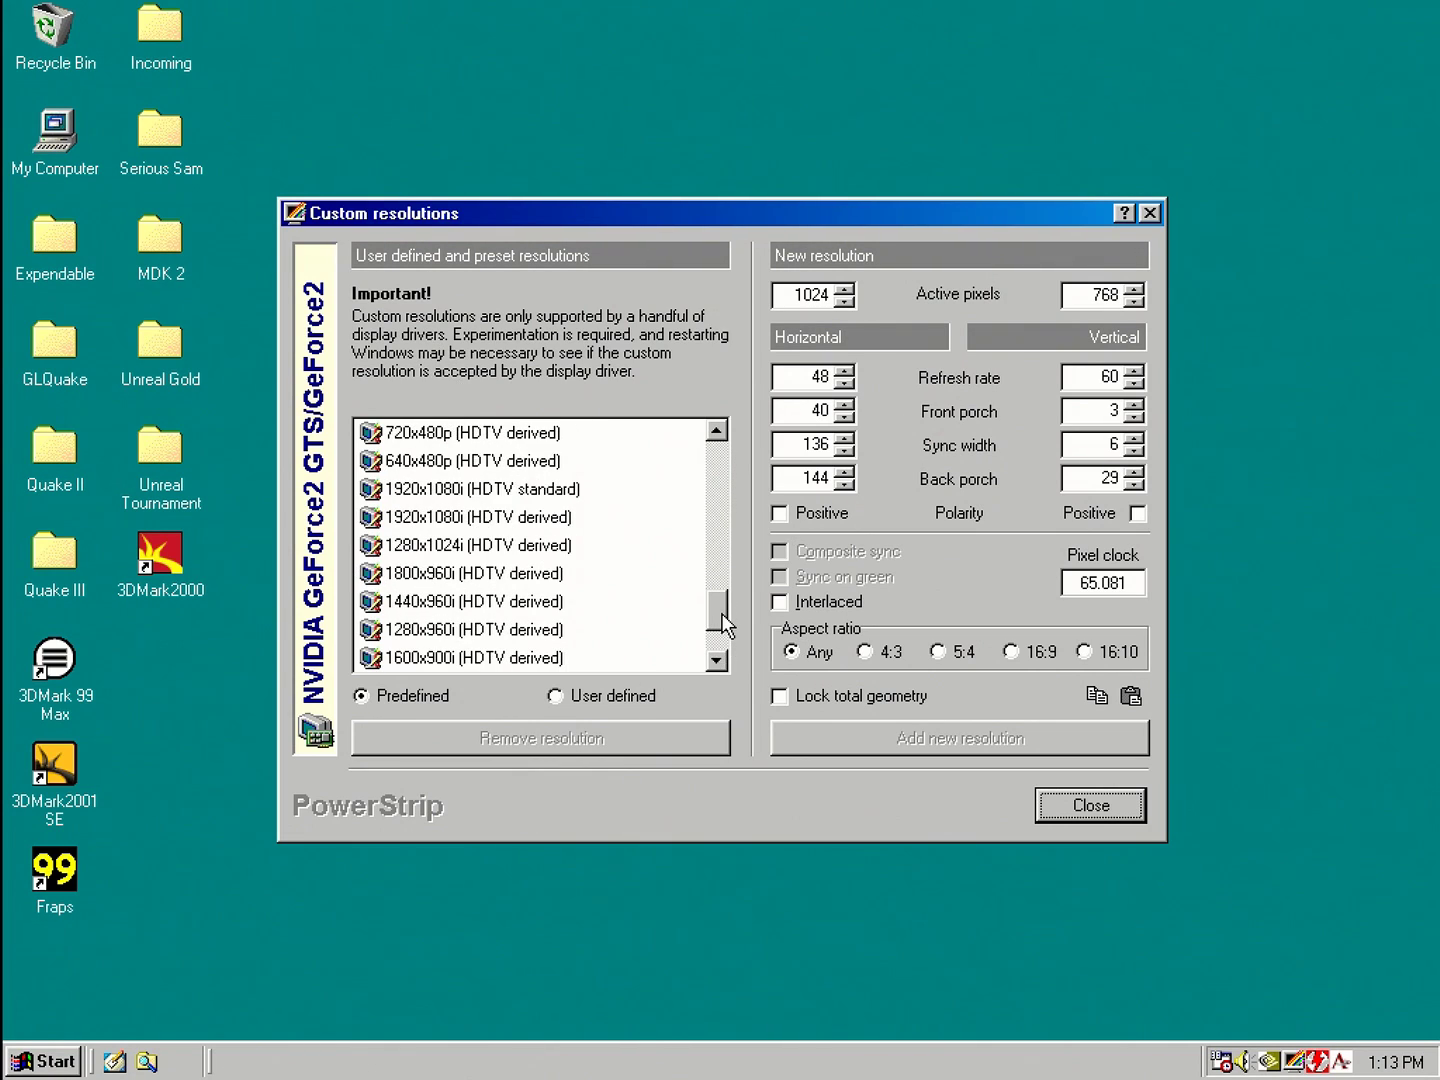
{"action": "left_click_drag", "start_coordinate": [793, 294], "coordinate": [830, 295]}
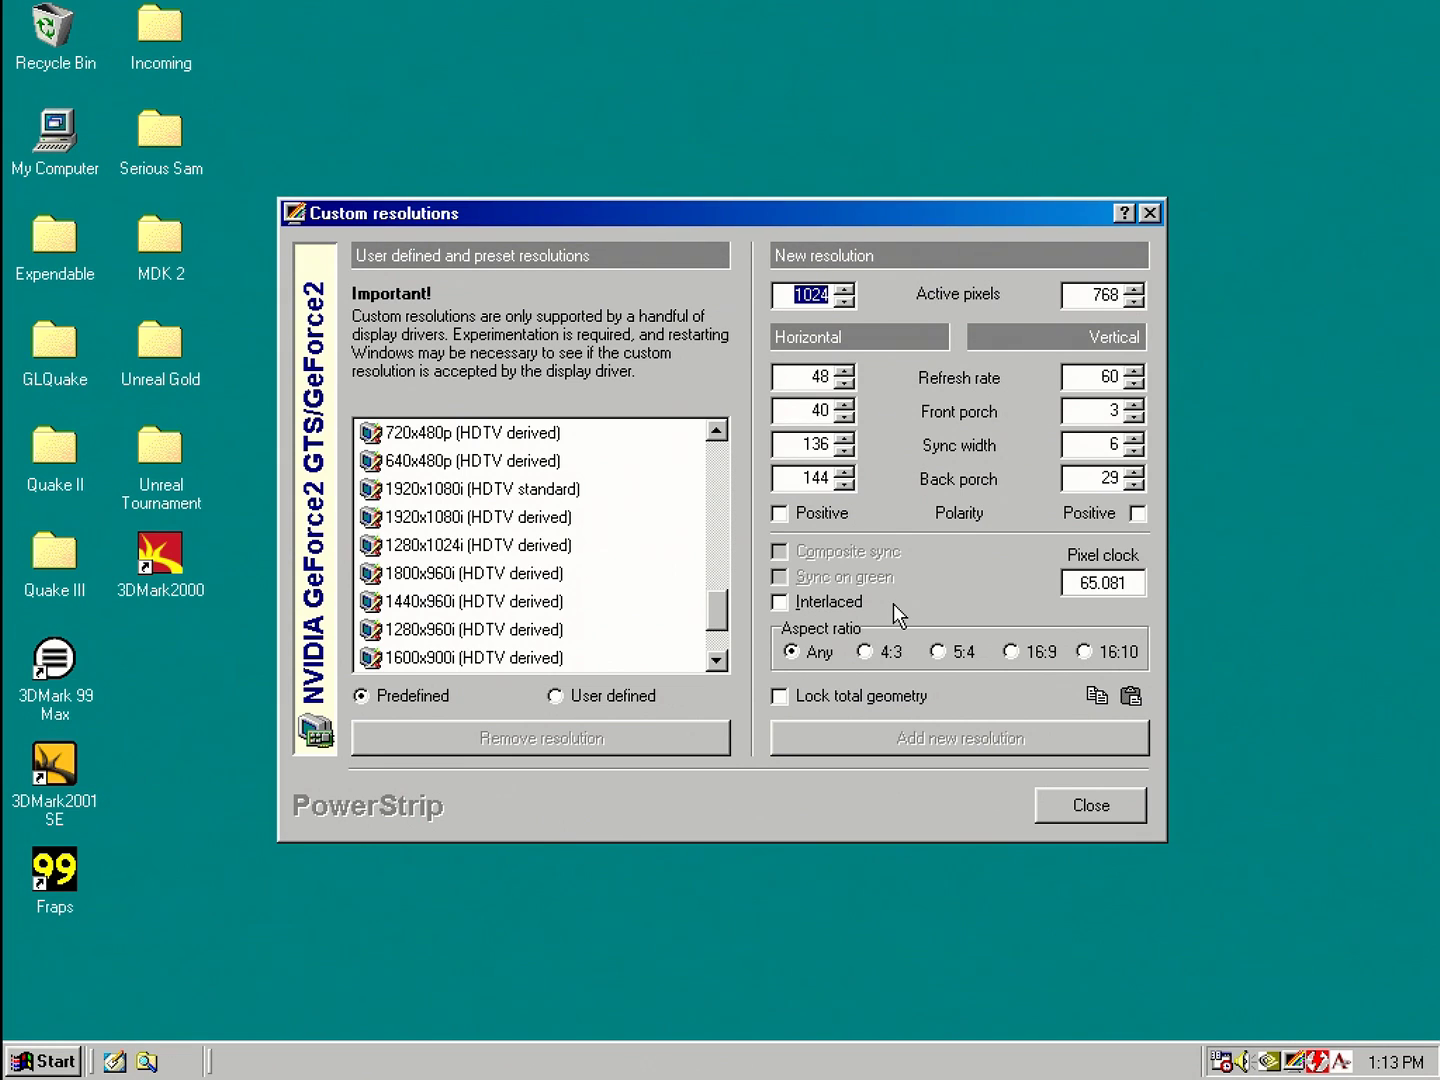
{"action": "left_click", "coordinate": [863, 653]}
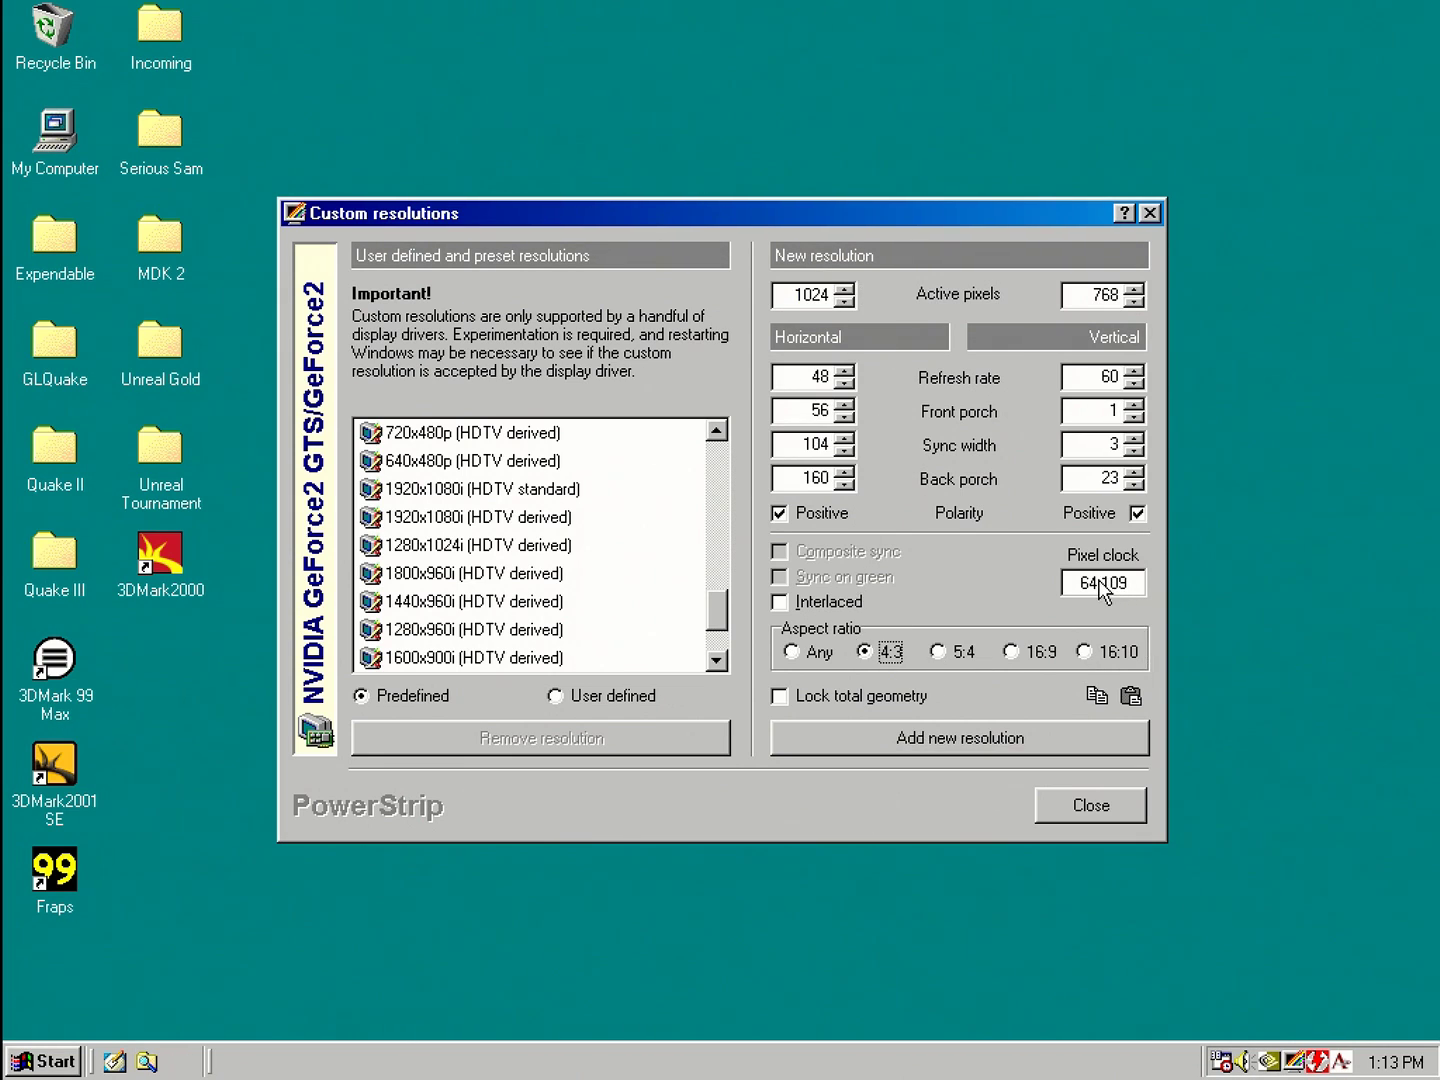
{"action": "double_click", "coordinate": [1090, 377]}
{"action": "type", "text": "120"}
{"action": "left_click", "coordinate": [1052, 808]}
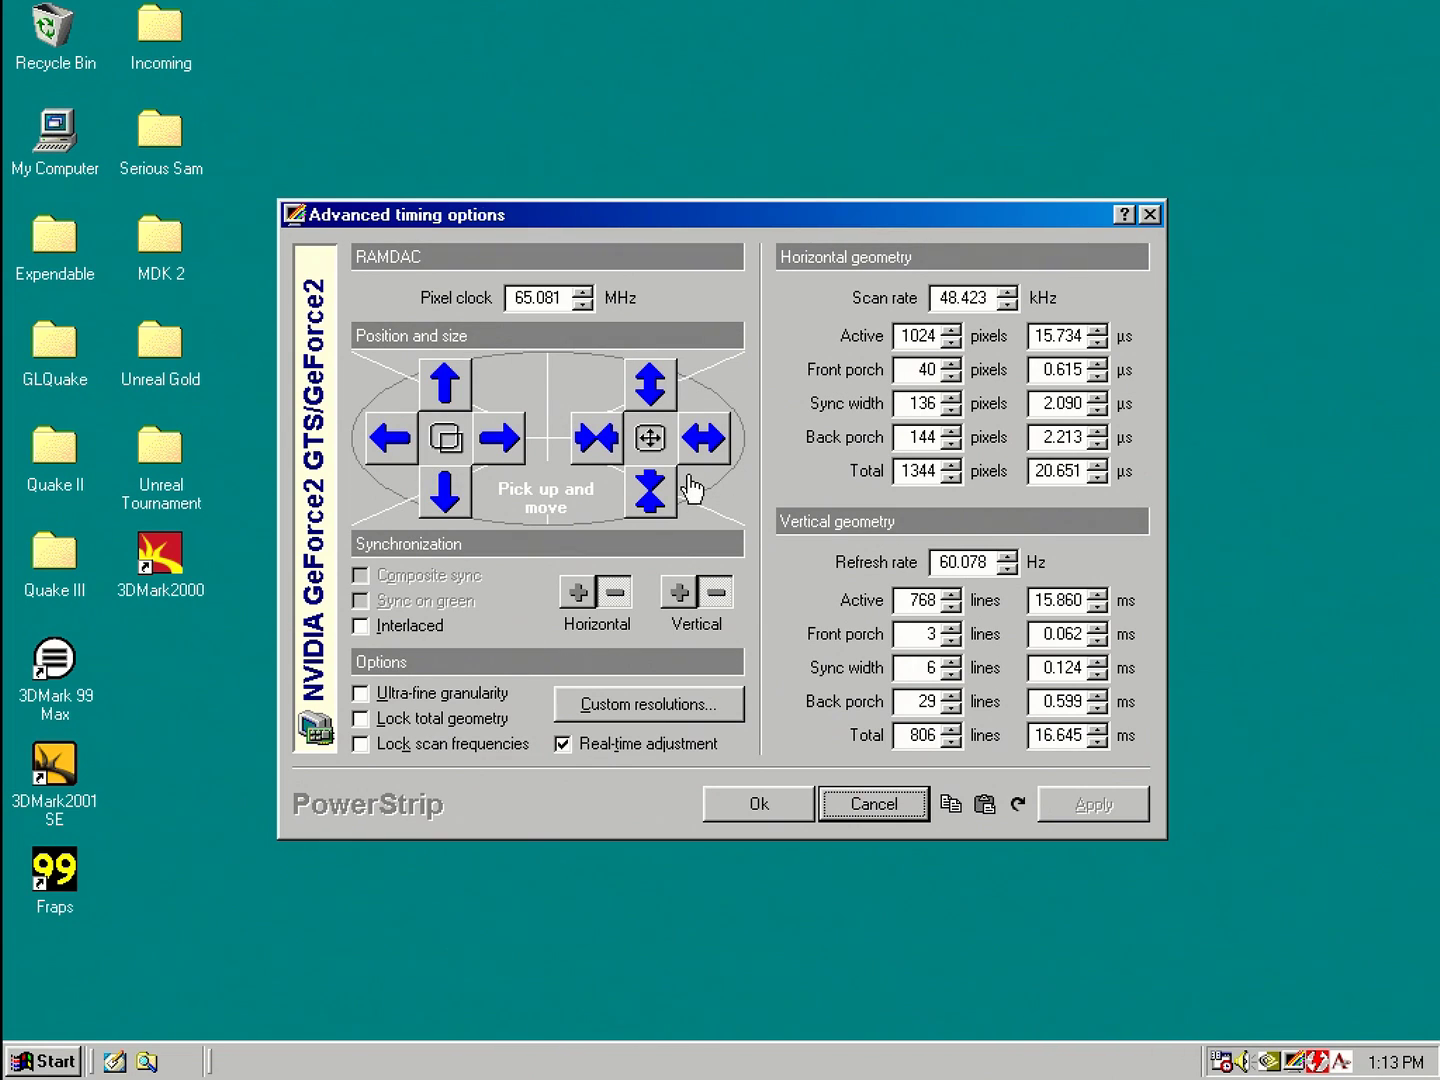
Step: Cancel Advanced timing options and tick 'Automatic on-screen display' in PowerStrip Preferences
{"action": "left_click", "coordinate": [904, 806]}
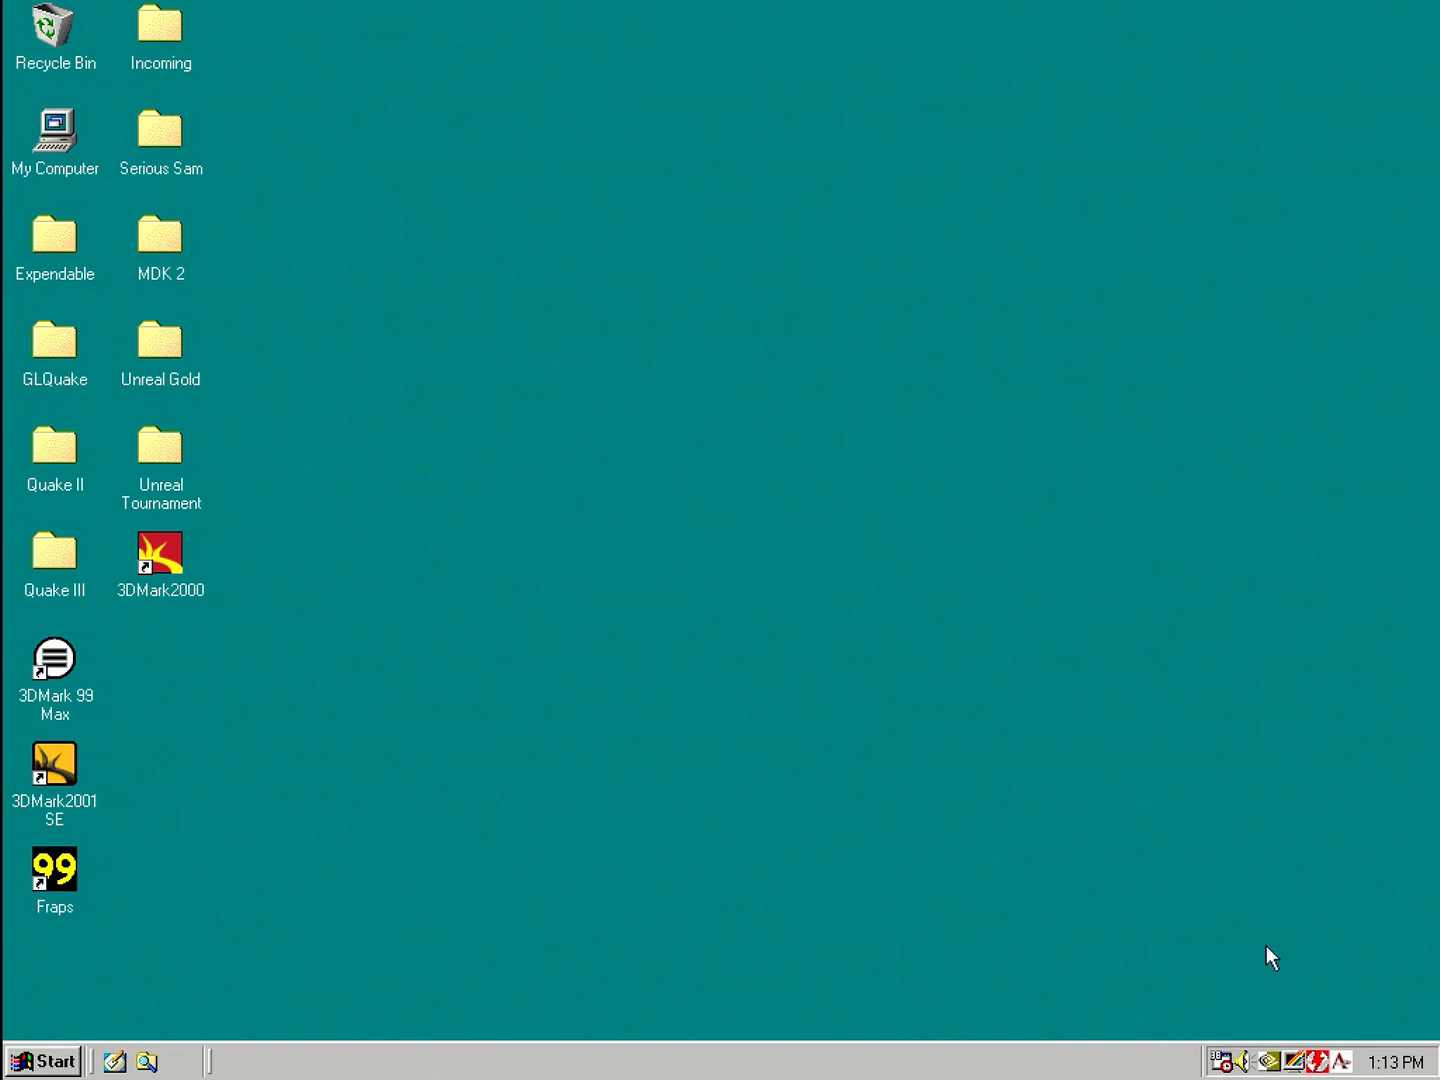
{"action": "left_click", "coordinate": [1295, 1062]}
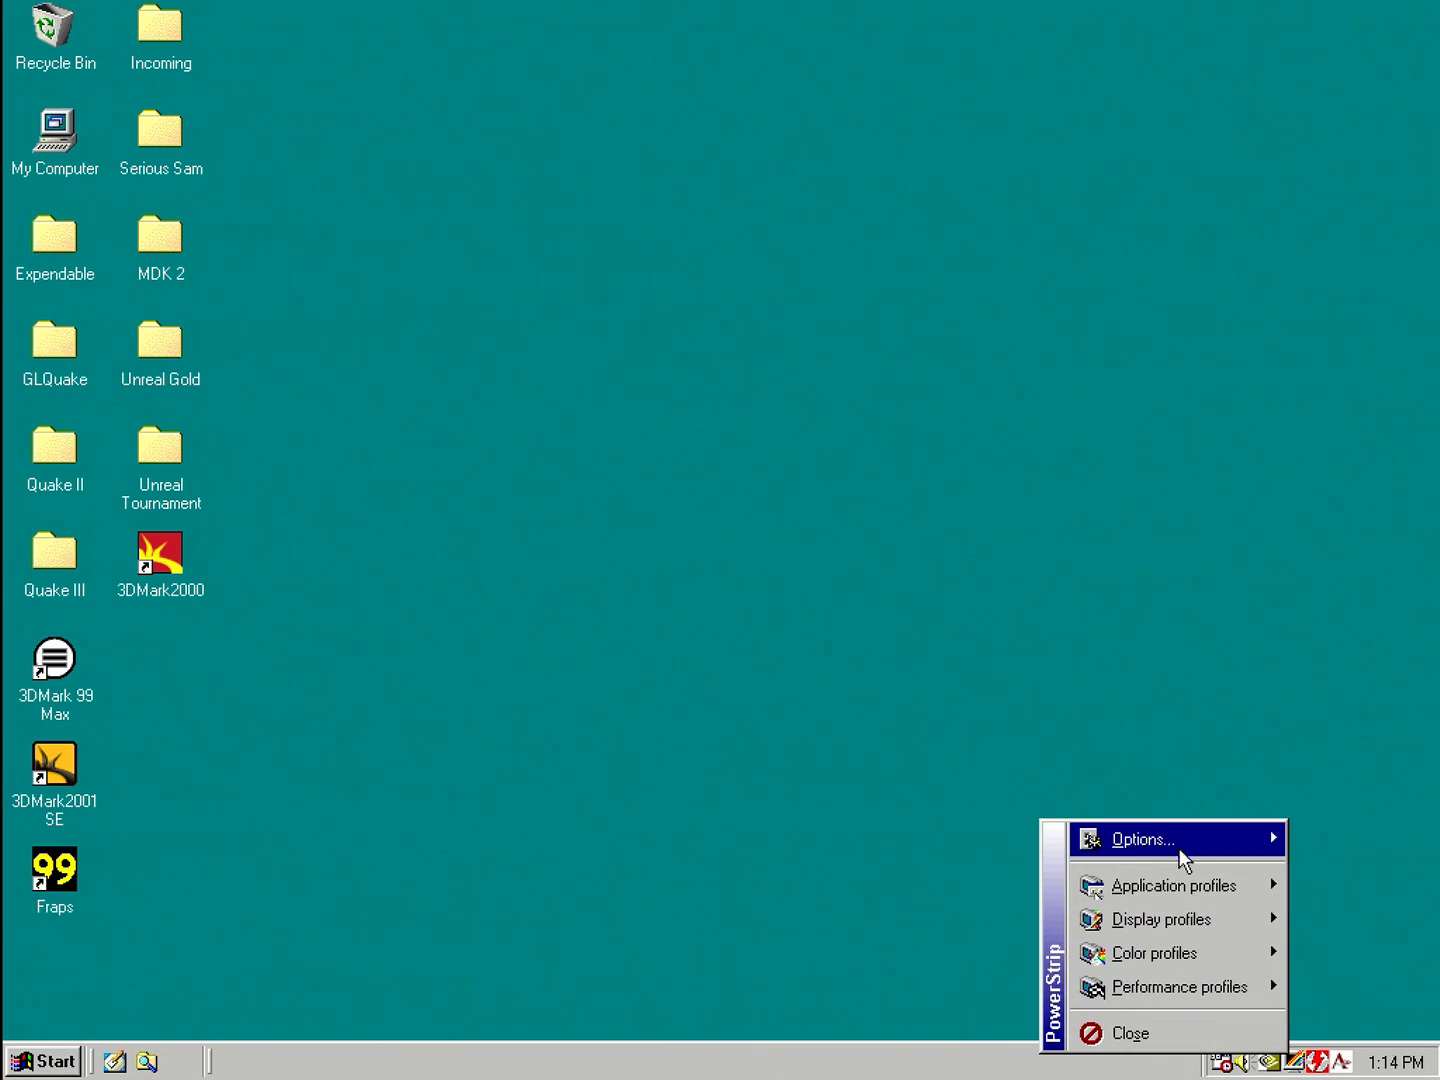
{"action": "mouse_move", "coordinate": [1174, 845]}
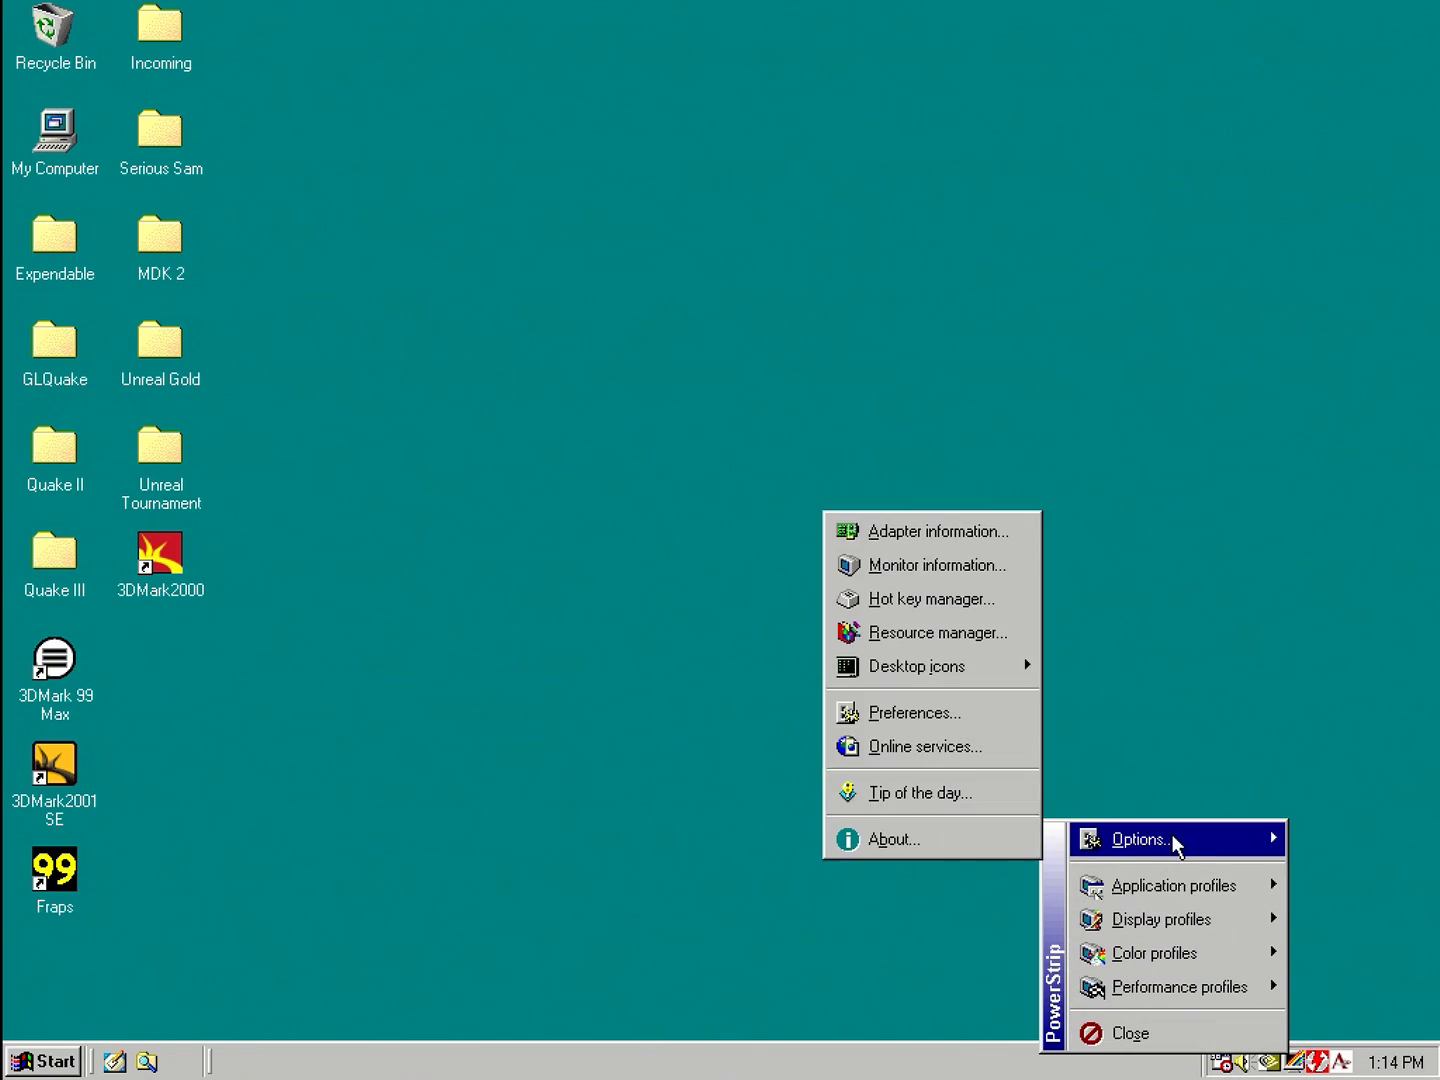
{"action": "left_click", "coordinate": [904, 714]}
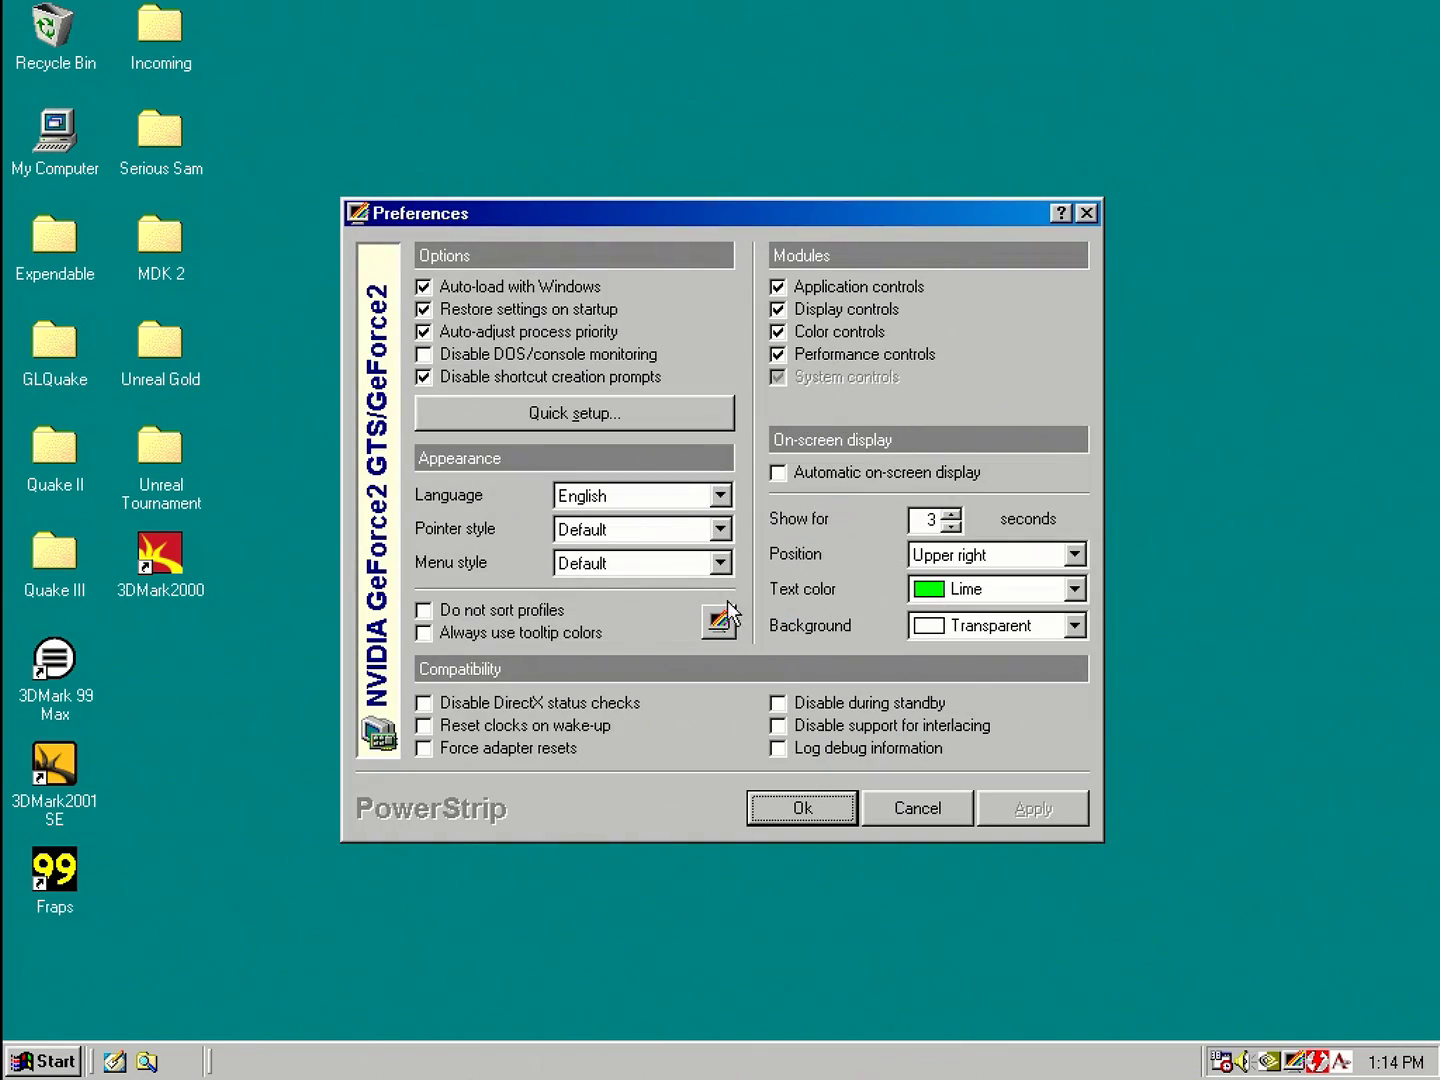
{"action": "left_click", "coordinate": [779, 474]}
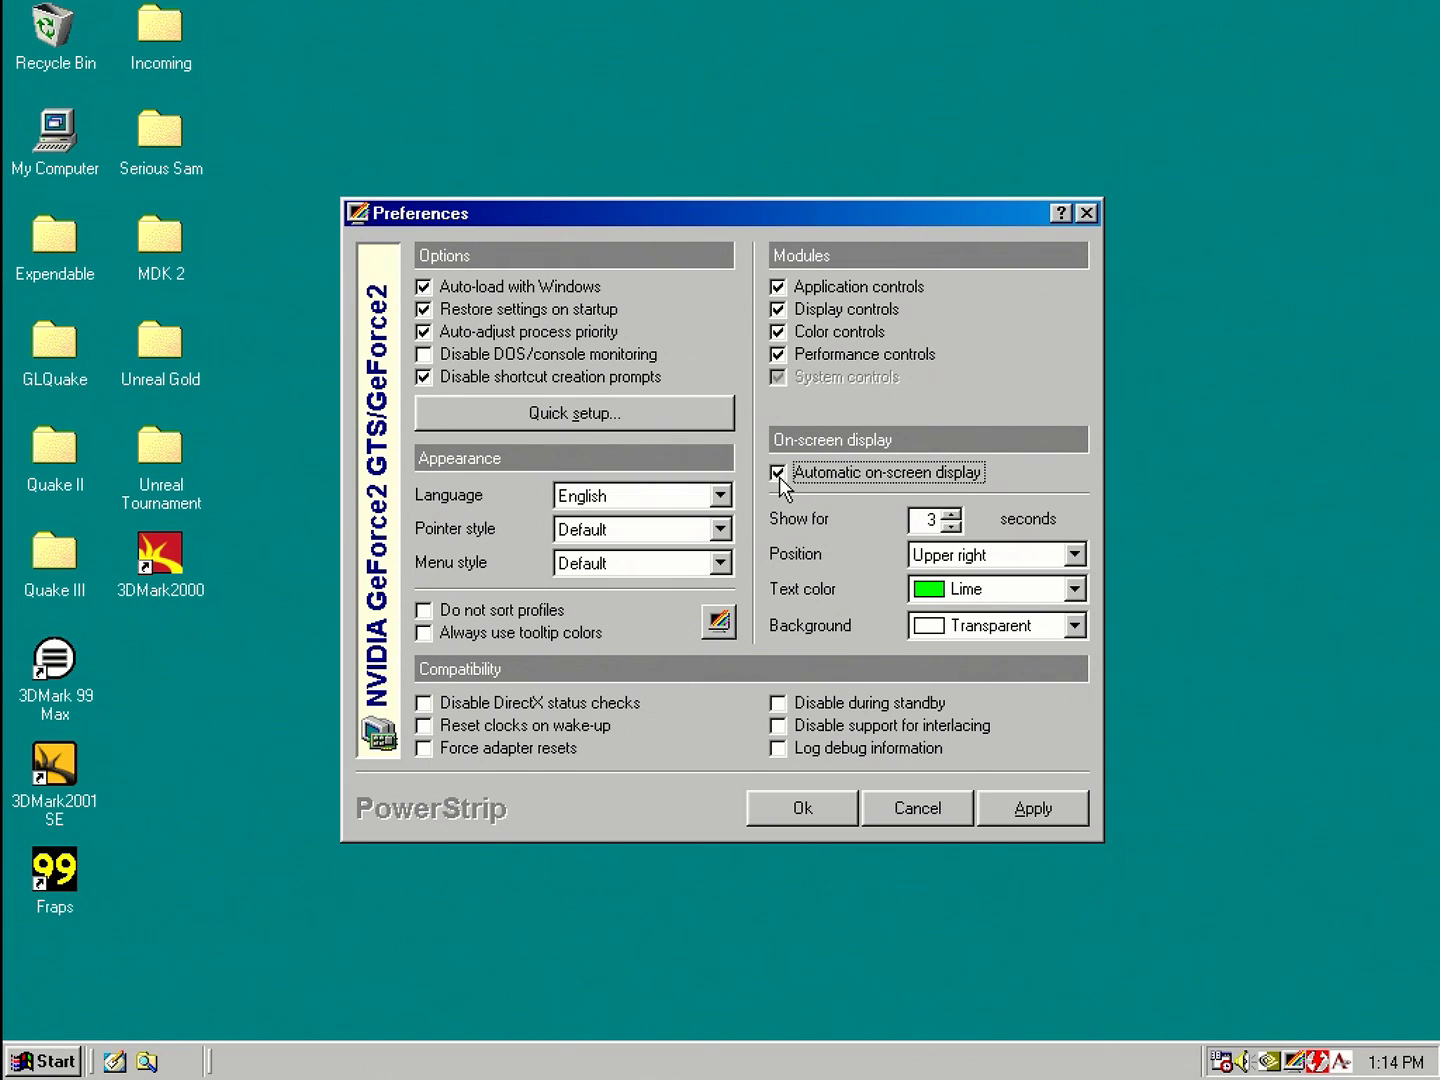